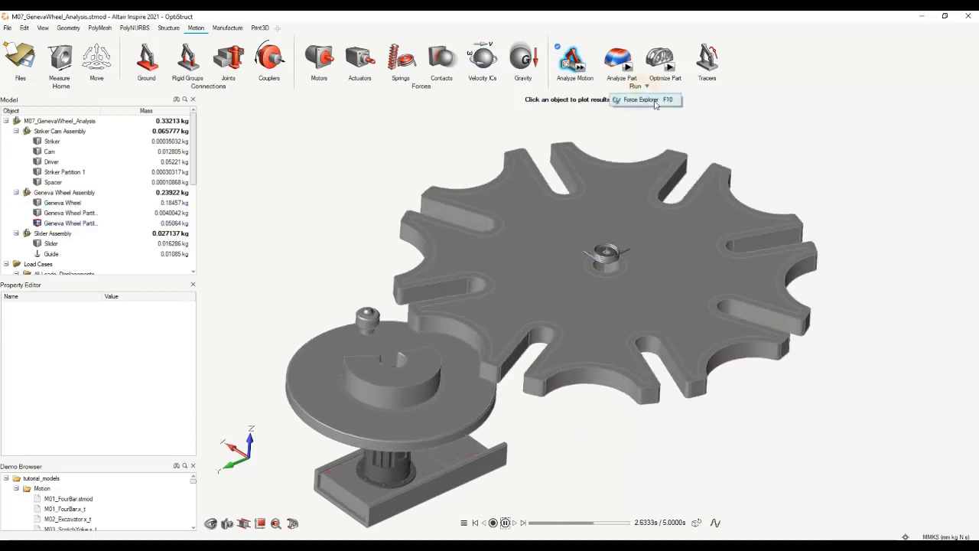
Display the force and torque results of every listed entity type on the animated mechanism with Force Explorer, and close it.
key("F10")
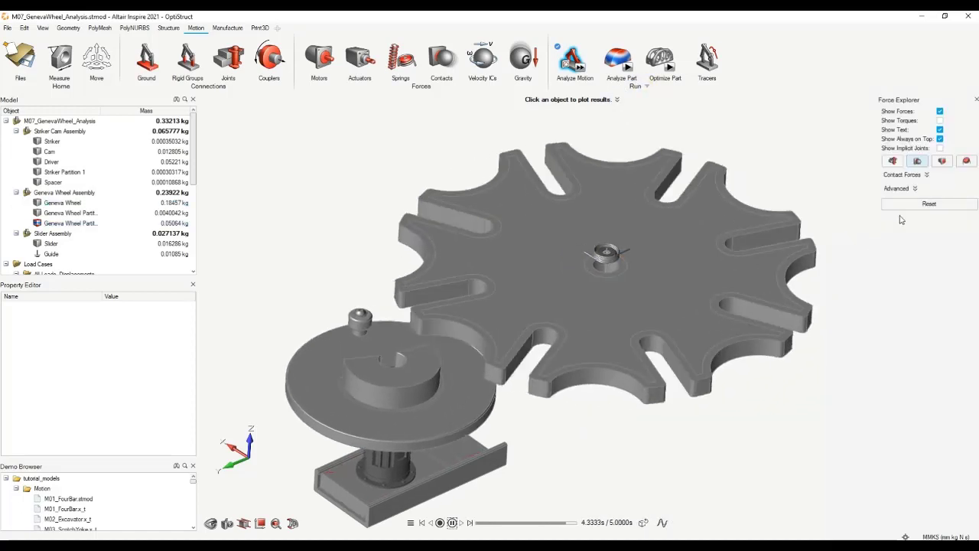
left_click(915, 163)
left_click(897, 162)
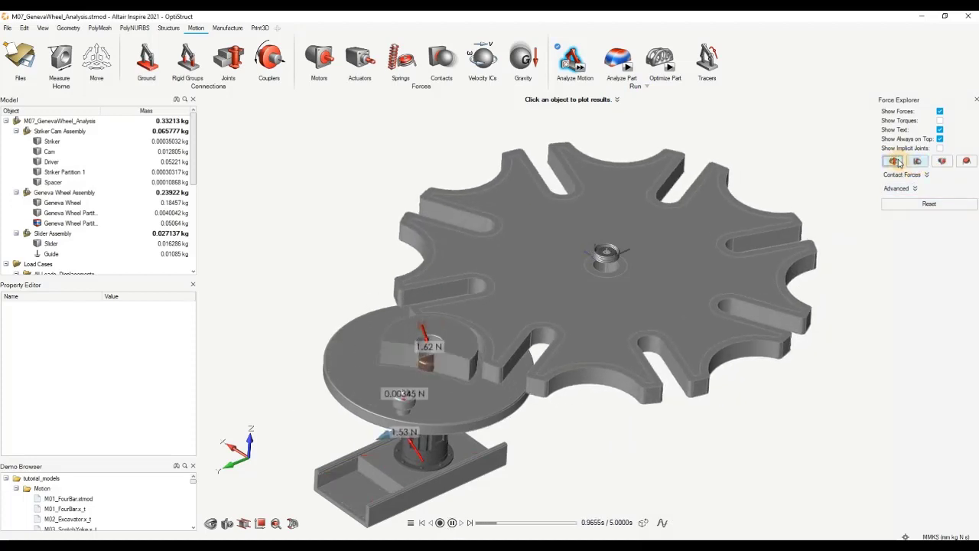
left_click(964, 163)
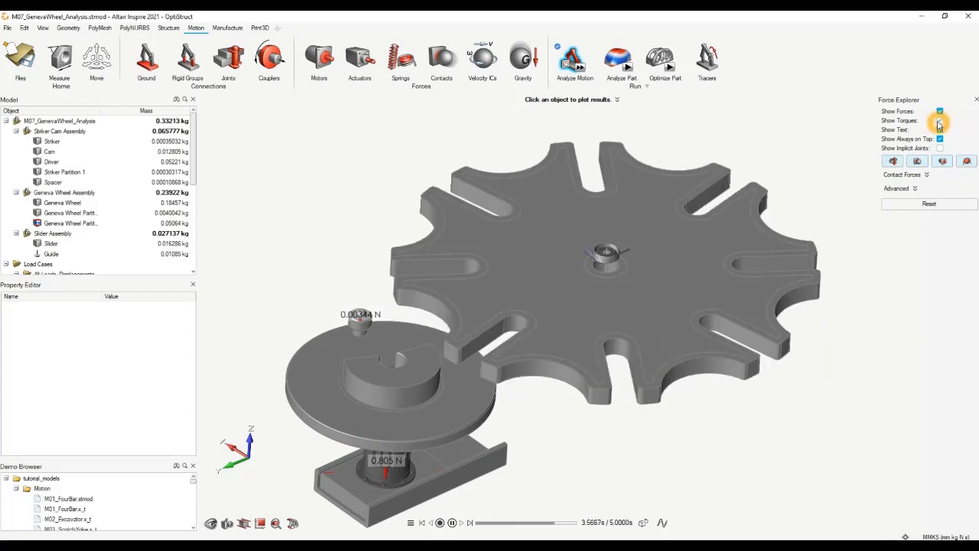
left_click(861, 240)
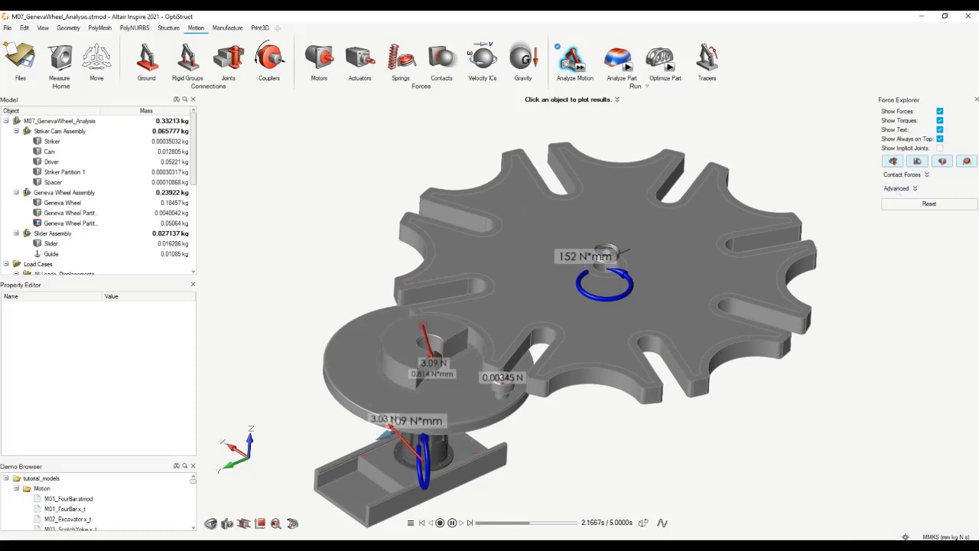
left_click(976, 101)
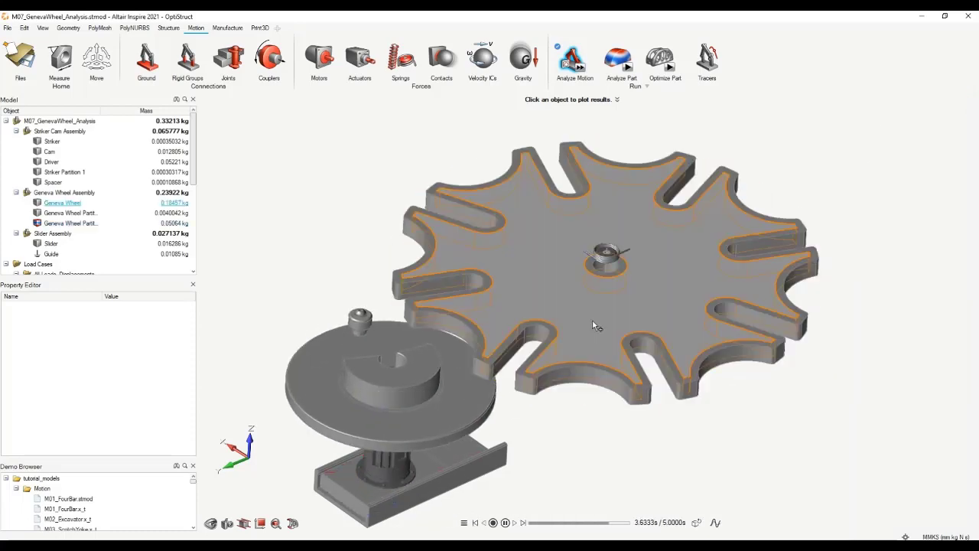
Stop the motion animation and plot the Geneva Wheel's centre-of-mass displacement, checking the other result options offered for the plot.
left_click(493, 522)
right_click(581, 324)
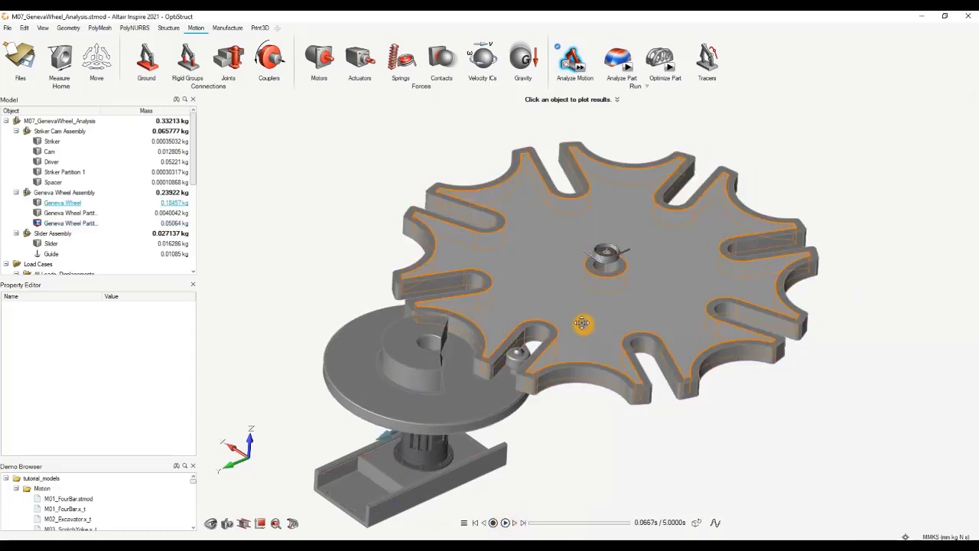
right_click(552, 367)
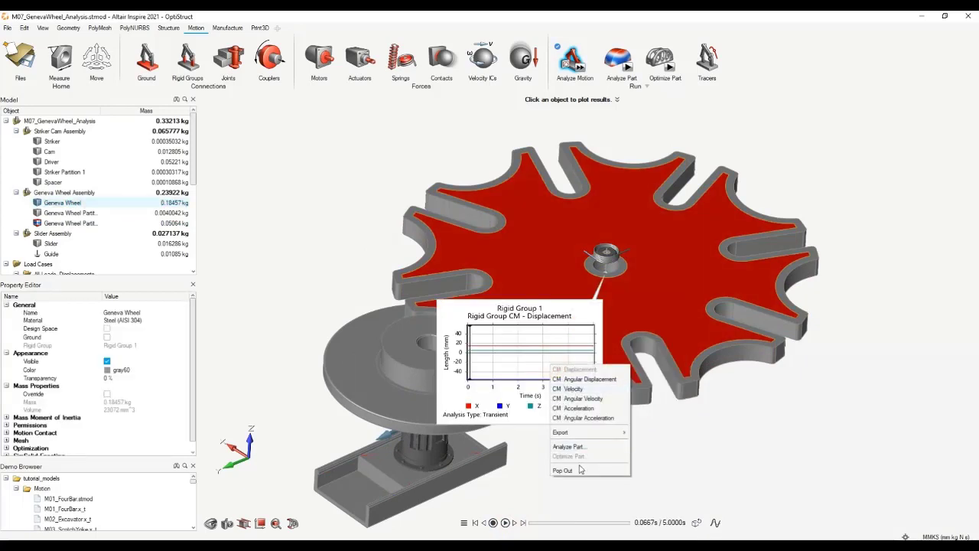
left_click(808, 121)
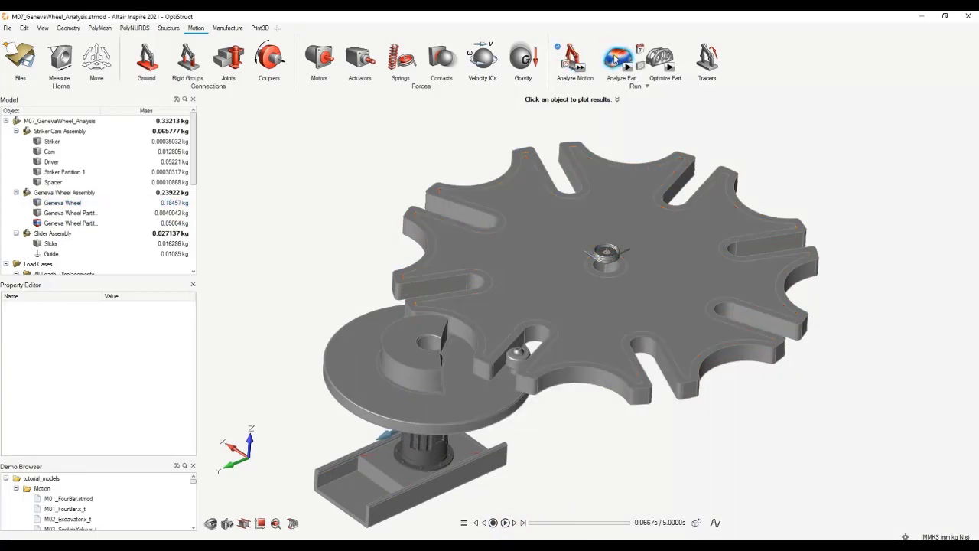
Show the Geneva wheel's part analysis results for the Combined Motion Load Case and set the result type to von Mises Stress.
left_click(619, 271)
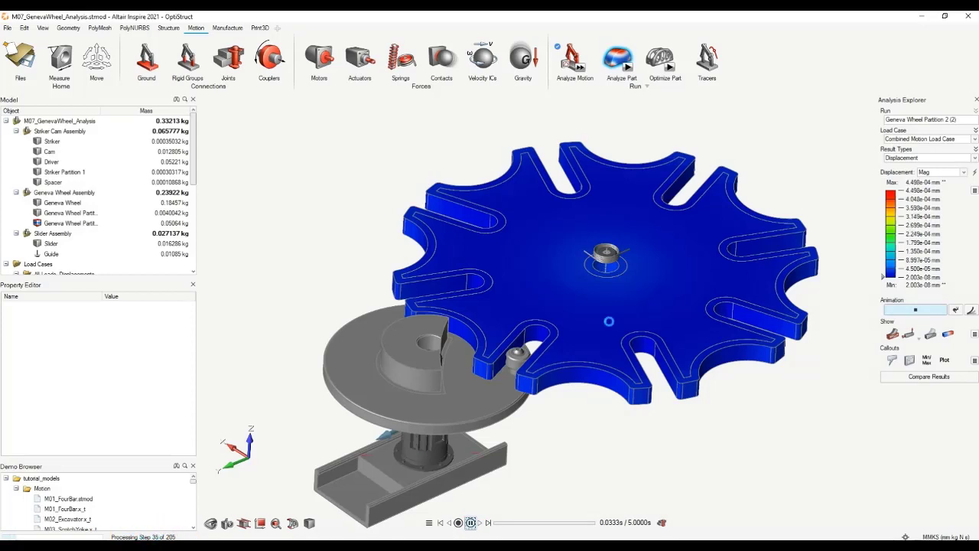
left_click(628, 290)
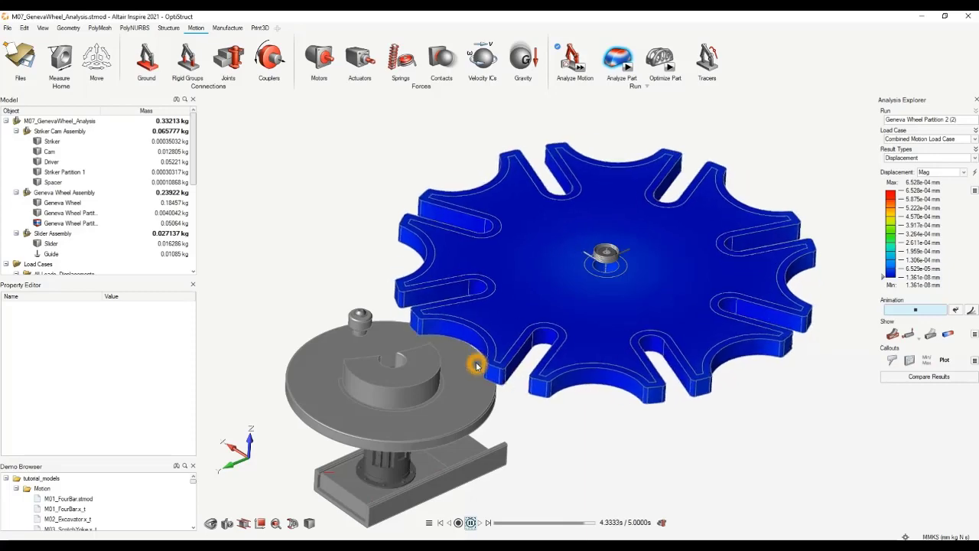
left_click(952, 158)
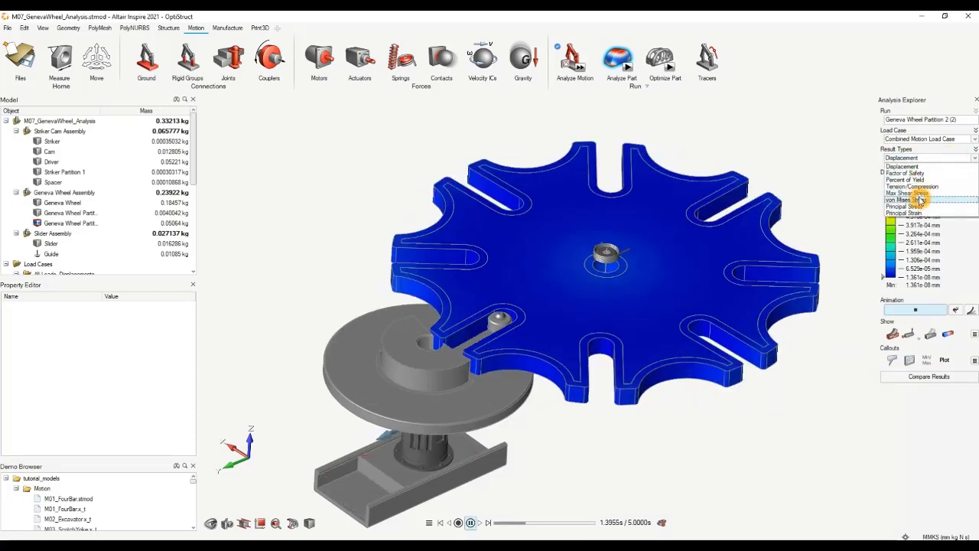
left_click(920, 199)
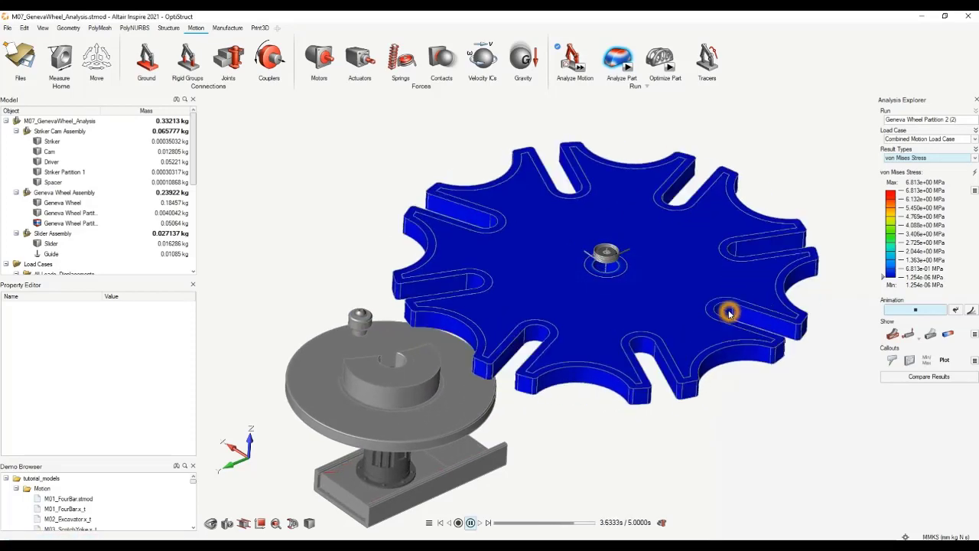
left_click(545, 386)
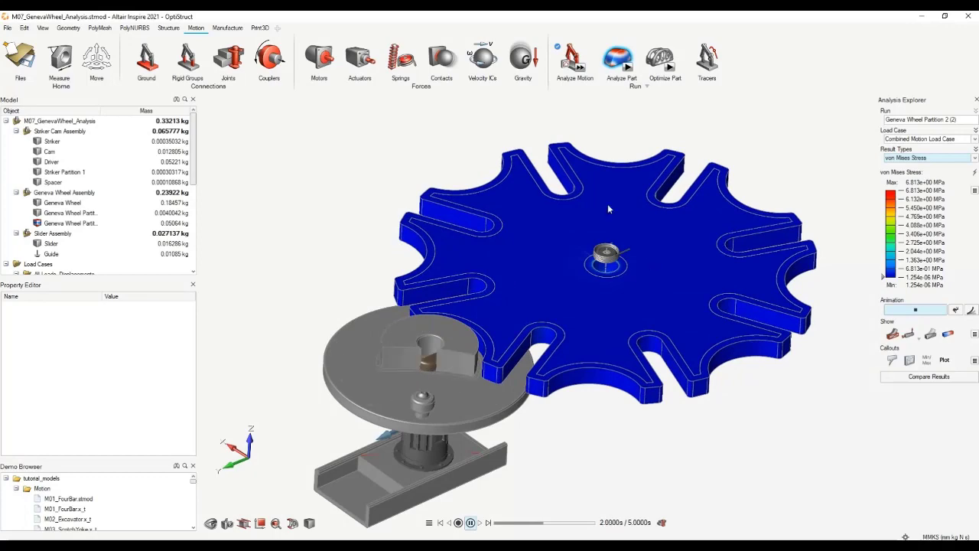
left_click(540, 363)
left_click(539, 302)
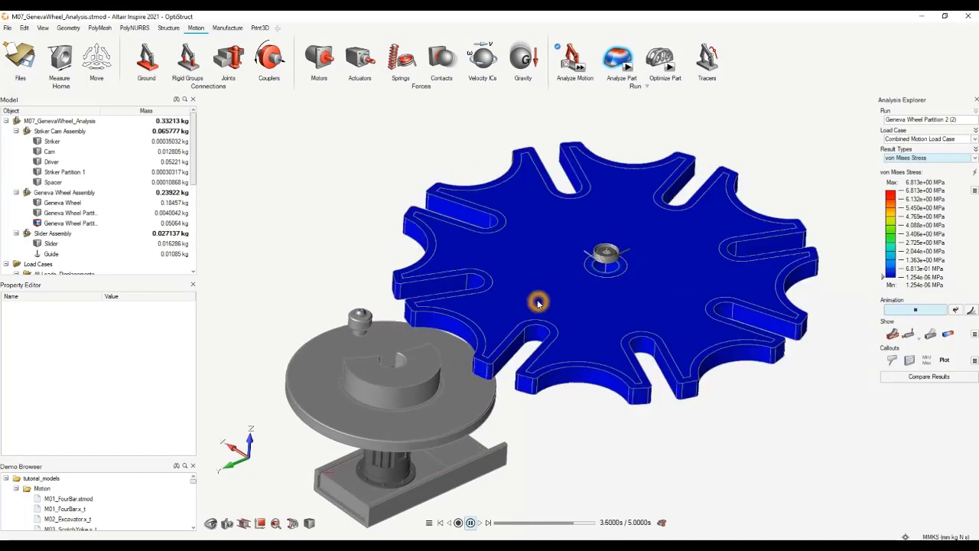
Slow down the playback speed of the stress animation.
left_click(429, 523)
left_click_drag(454, 430, 433, 433)
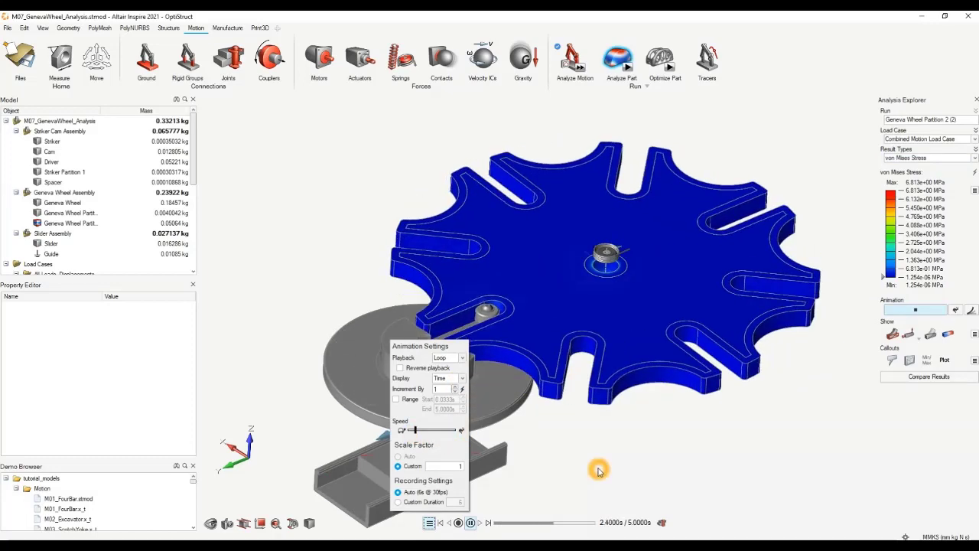
left_click(556, 459)
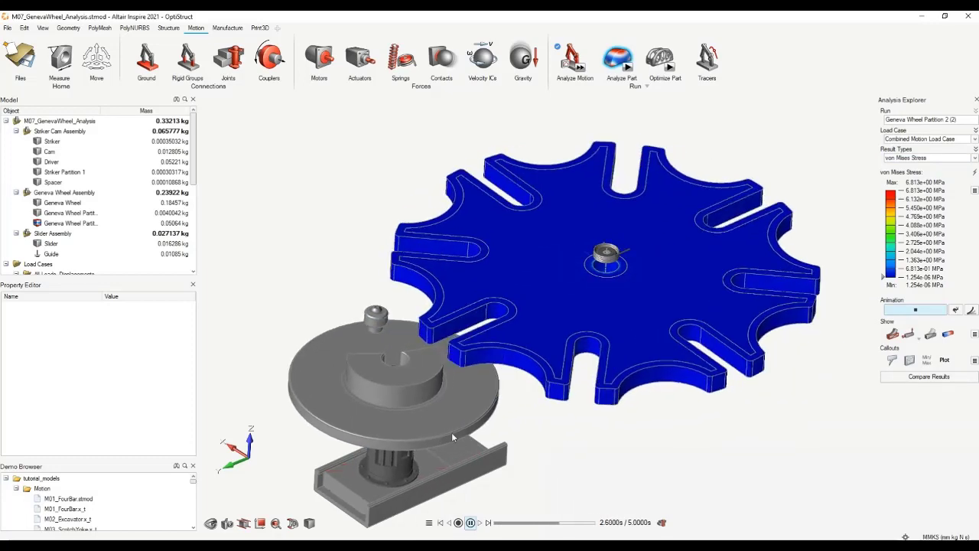
Set the upper limit of the von Mises stress legend to 1 MPa and examine the stress around the wheel's slots.
left_click(924, 191)
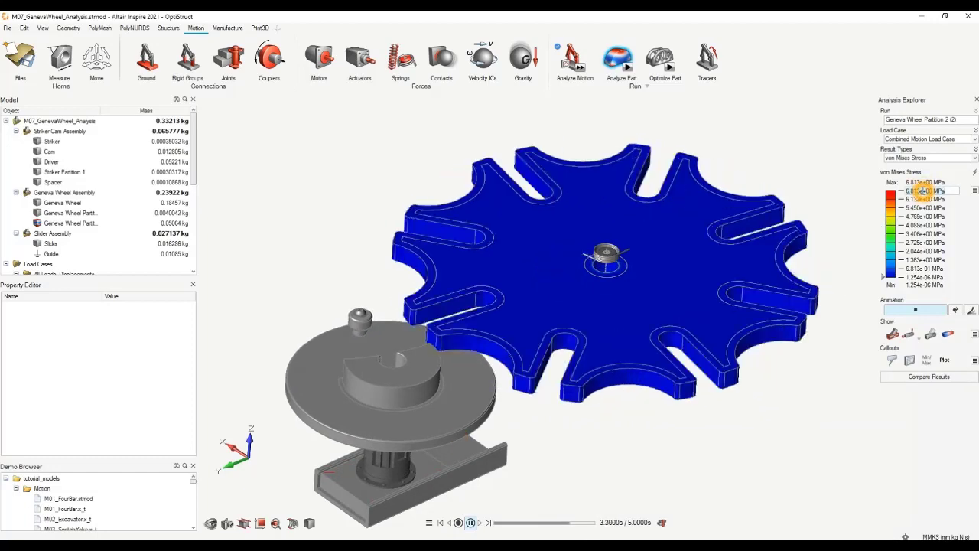
type("1")
key("Return")
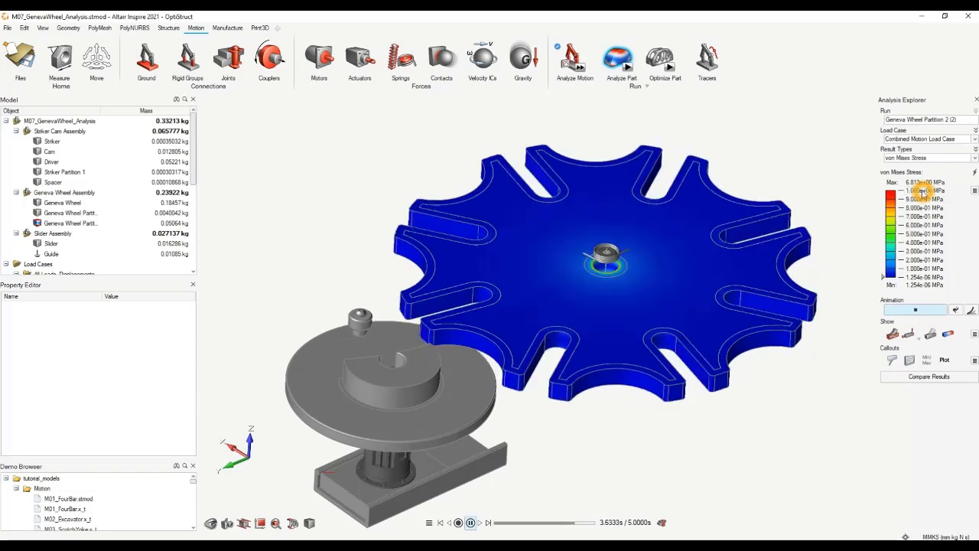
right_click_drag(560, 376, 494, 397)
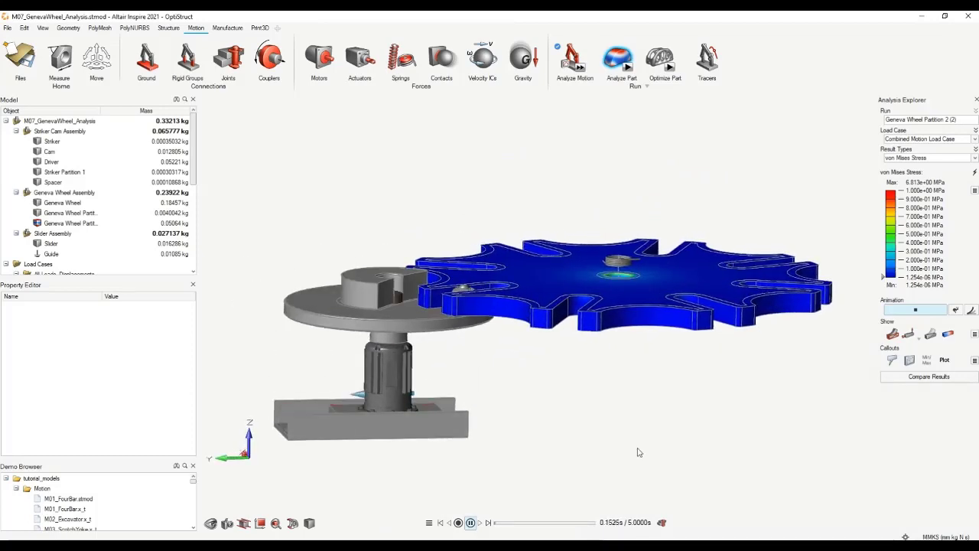
right_click_drag(639, 452, 488, 322)
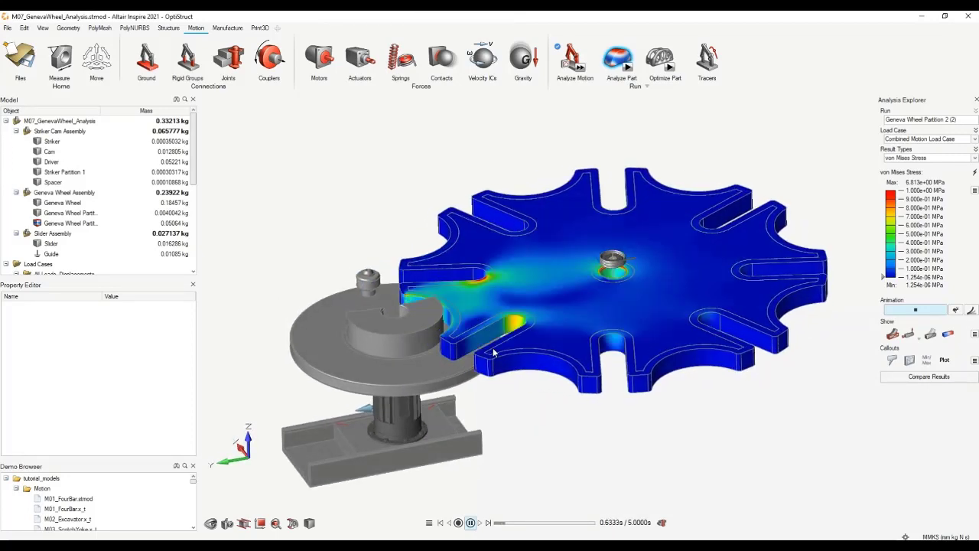
left_click(604, 434)
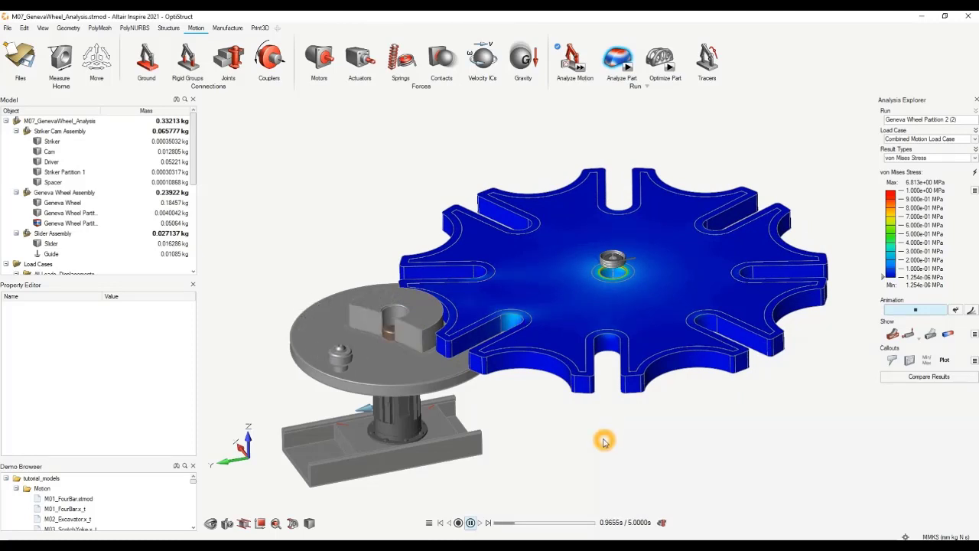
Increase the playback speed of the stress animation slightly.
left_click(429, 522)
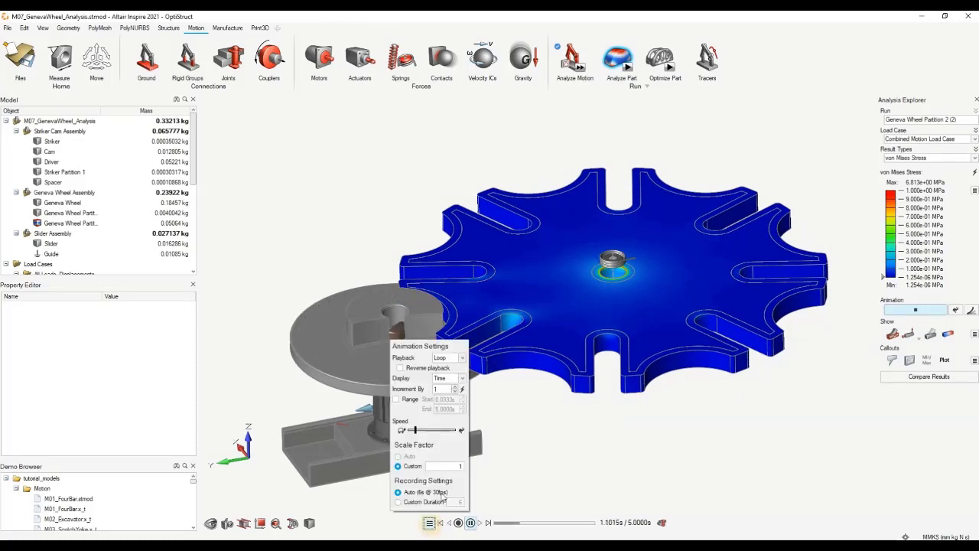
left_click_drag(416, 430, 421, 431)
left_click(423, 433)
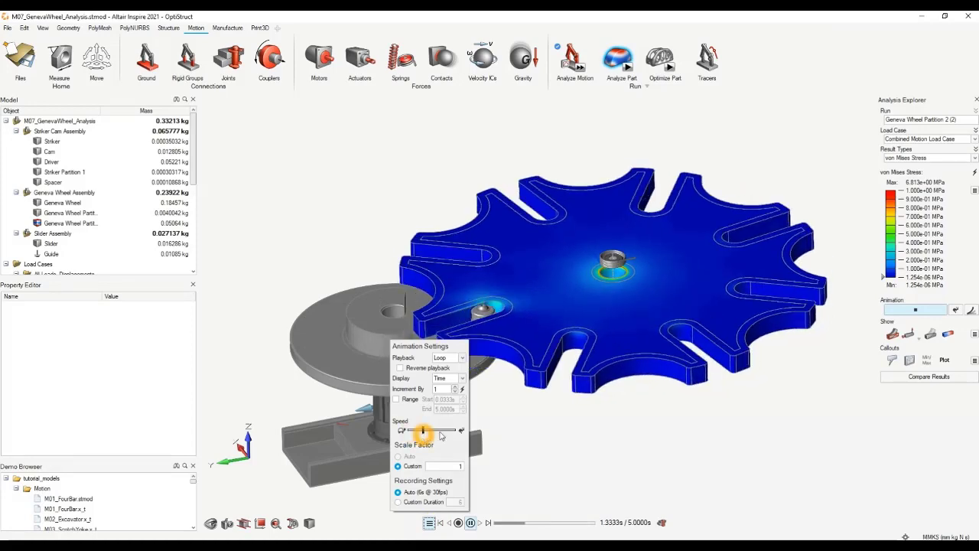
left_click(579, 443)
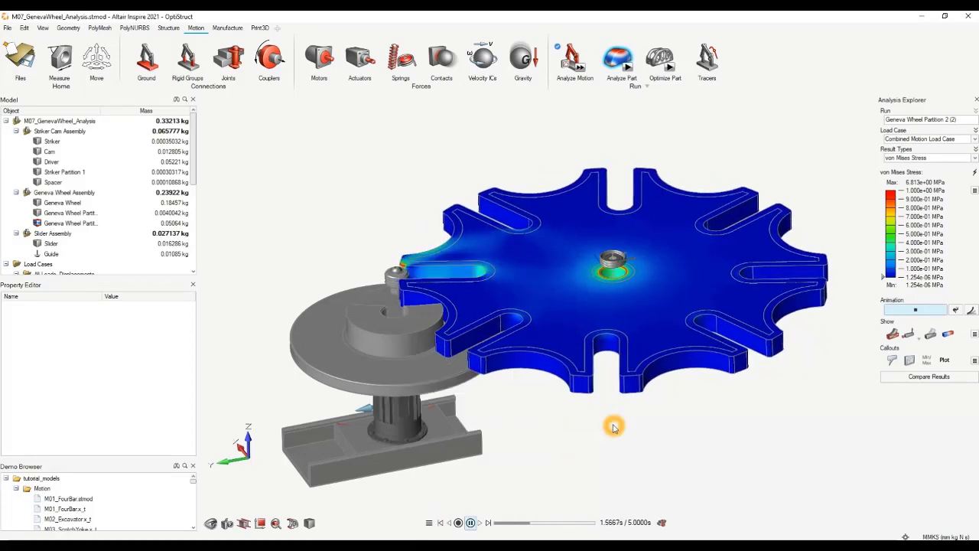
Examine the von Mises stress on the underside and central hub of the Geneva wheel, and pause the animation.
right_click_drag(605, 419, 555, 315)
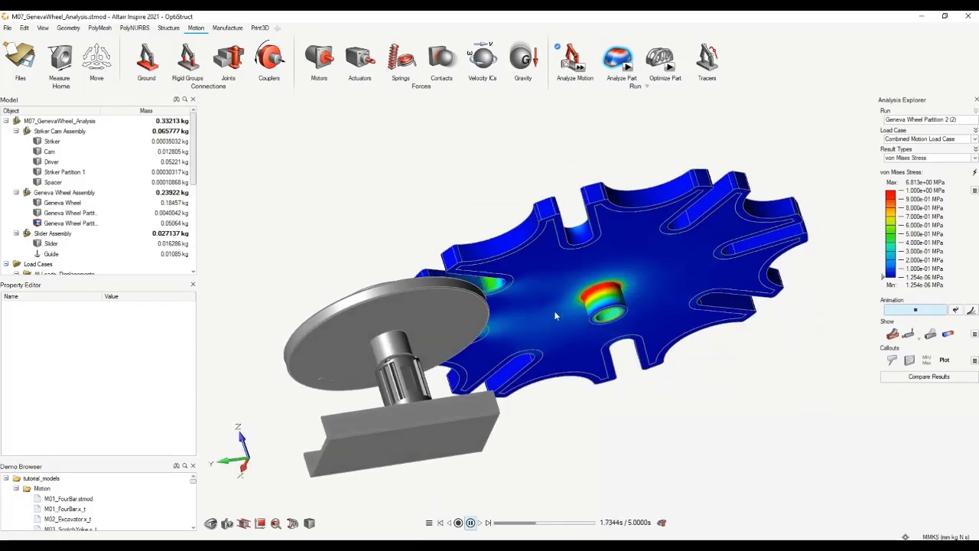
right_click_drag(662, 269, 695, 315)
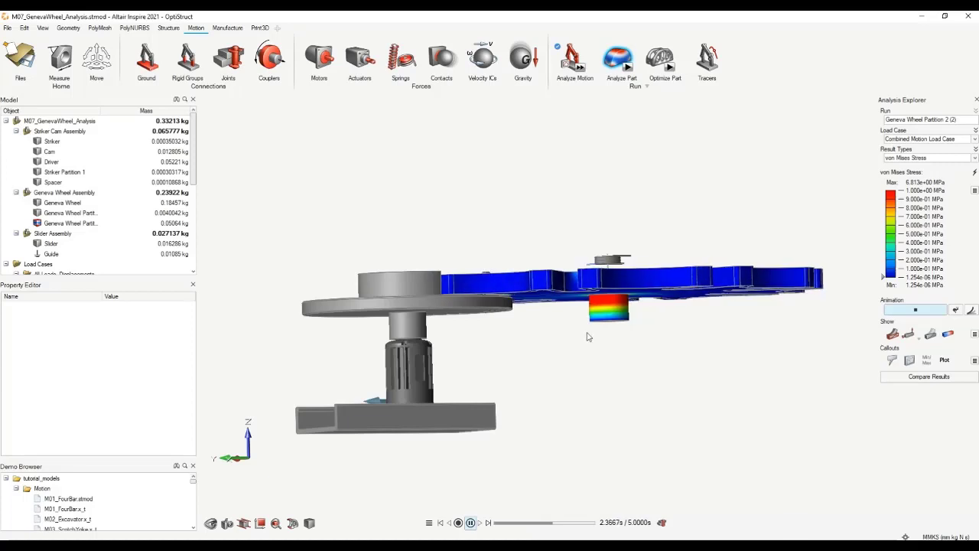
left_click(621, 320)
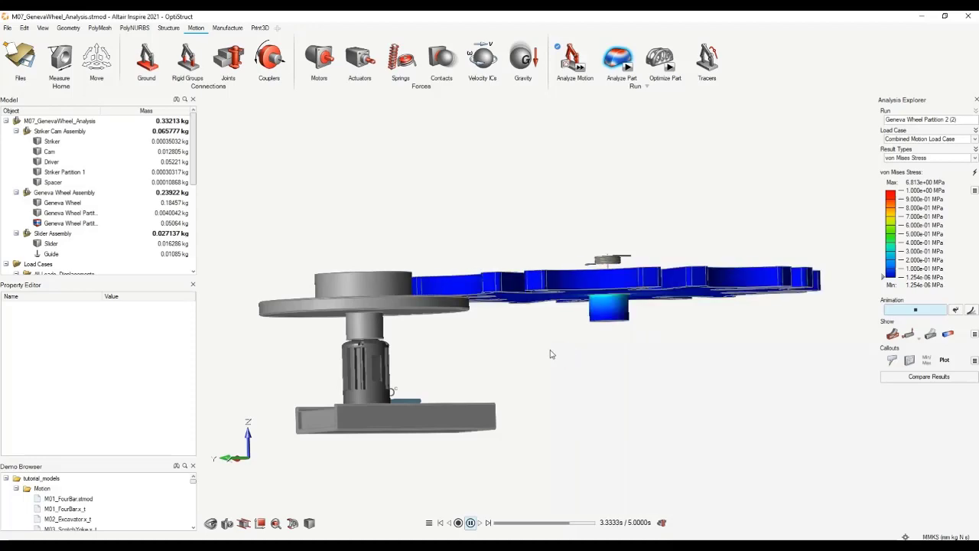
right_click_drag(550, 352, 555, 407)
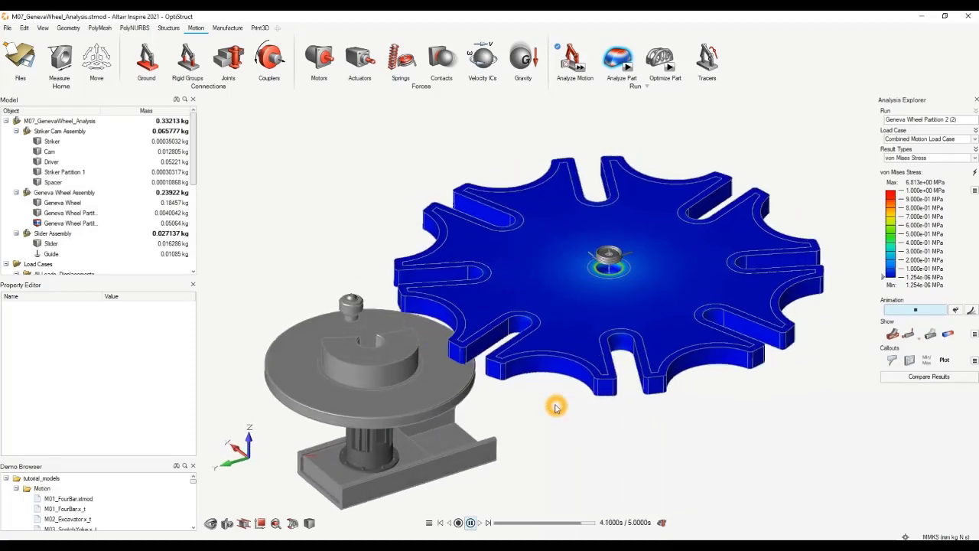
left_click(471, 523)
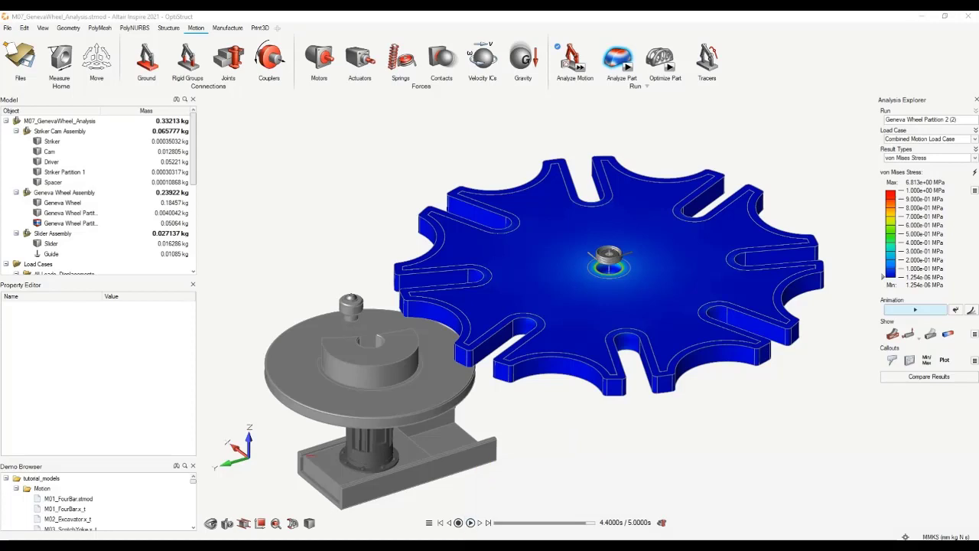
Start a new empty model and show the Demo Browser.
left_click(511, 491)
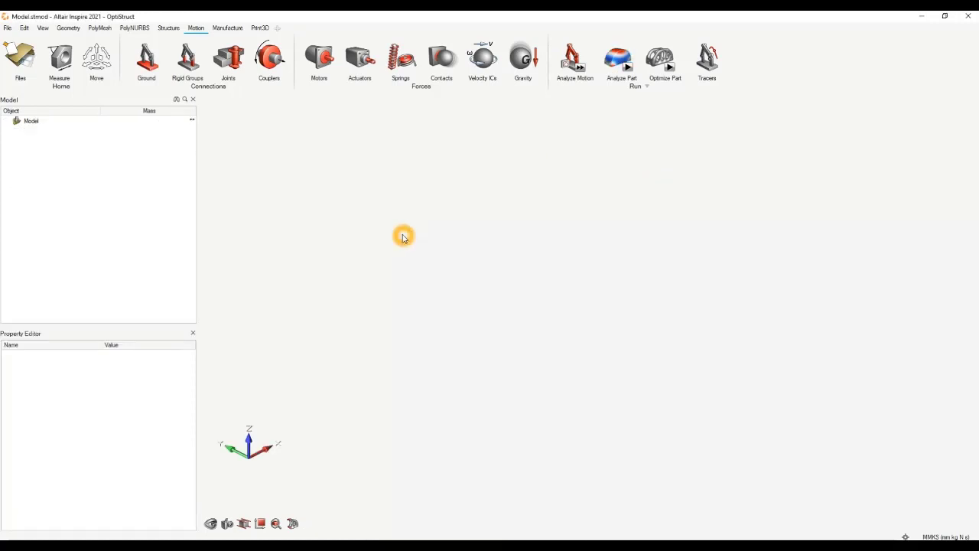
left_click(43, 28)
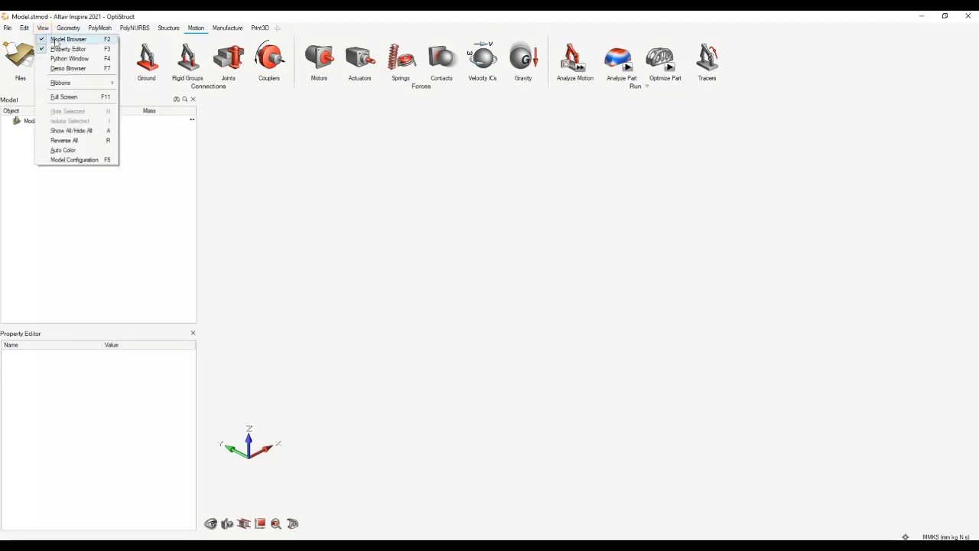
left_click(69, 69)
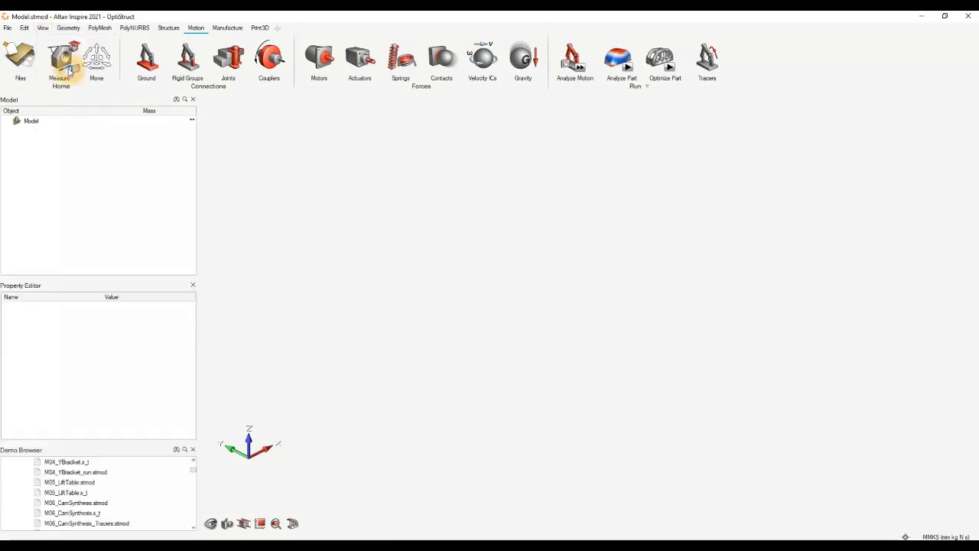
Enlarge the Demo Browser, load the M07_GenevaWheel.x_t demo model, and close the browser.
left_click_drag(104, 443, 119, 371)
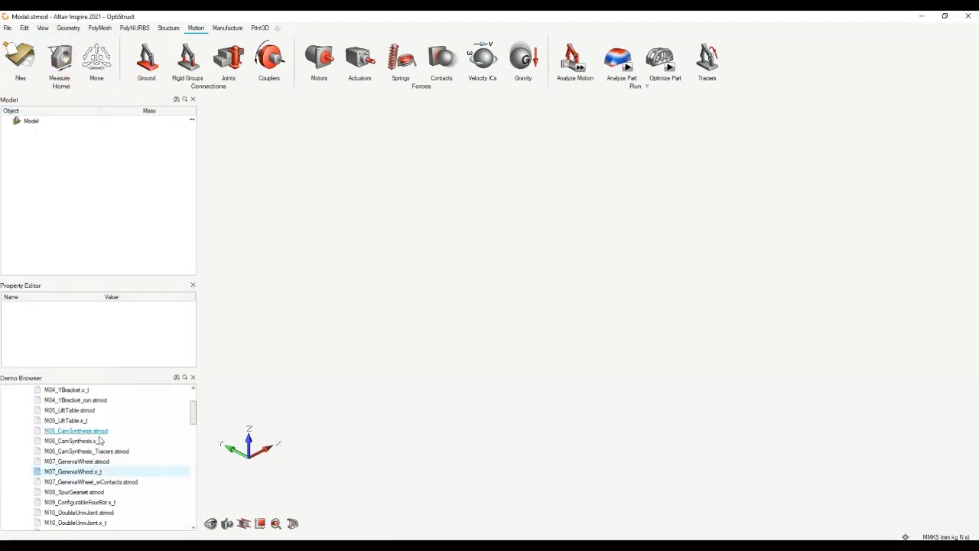
double_click(71, 472)
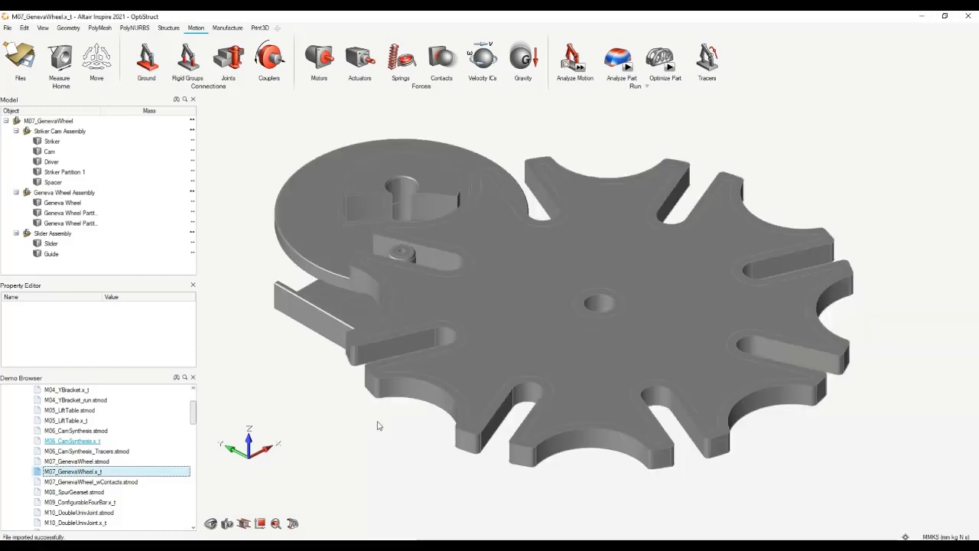
left_click(193, 378)
right_click_drag(612, 359, 723, 295)
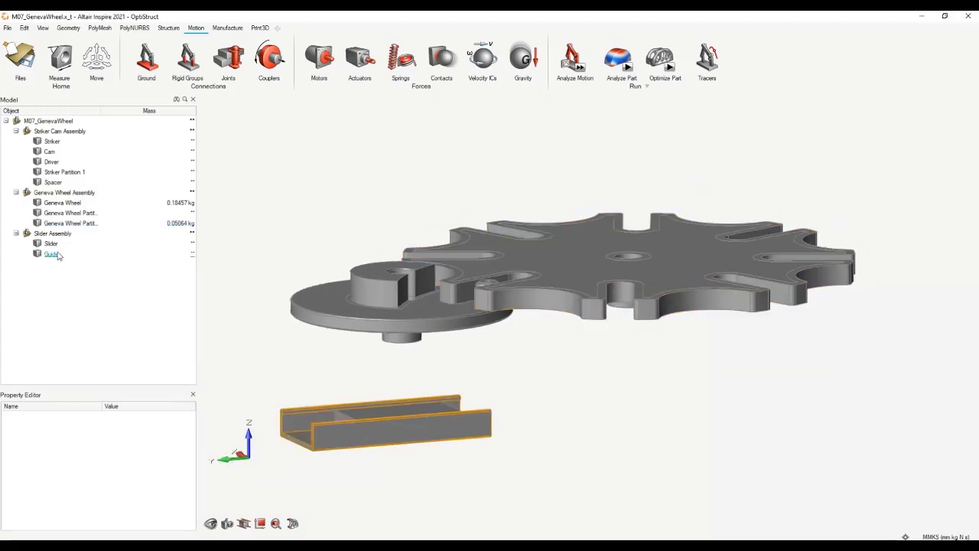
Identify the Striker, Cam, Driver, Striker Partition 1 and Geneva Wheel parts in the model, and clear the selection.
left_click(54, 142)
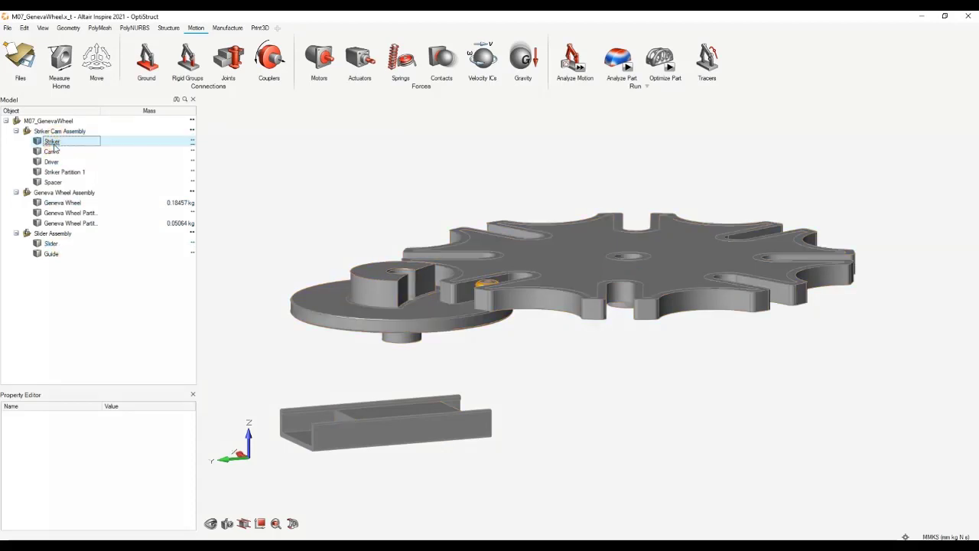
left_click(49, 153)
left_click(51, 162)
left_click(58, 172)
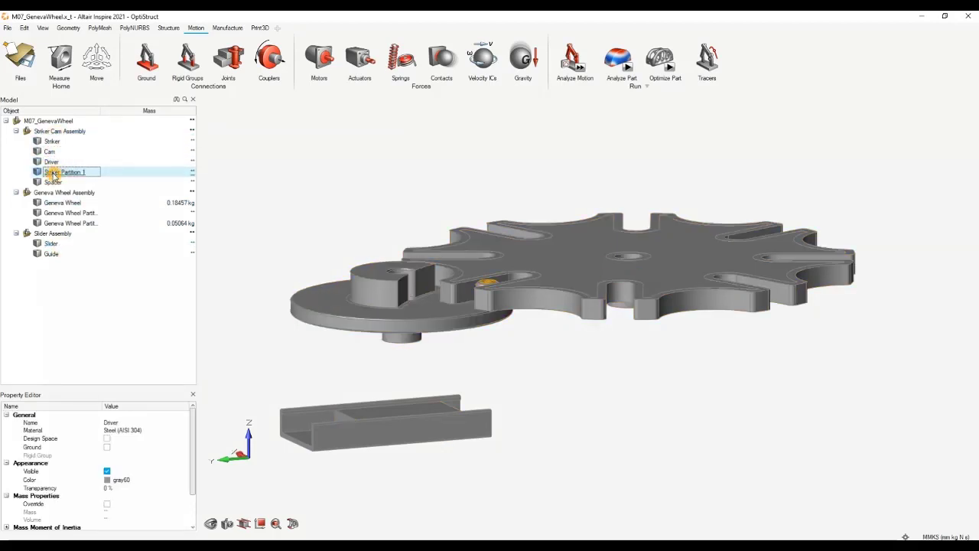
left_click(576, 252)
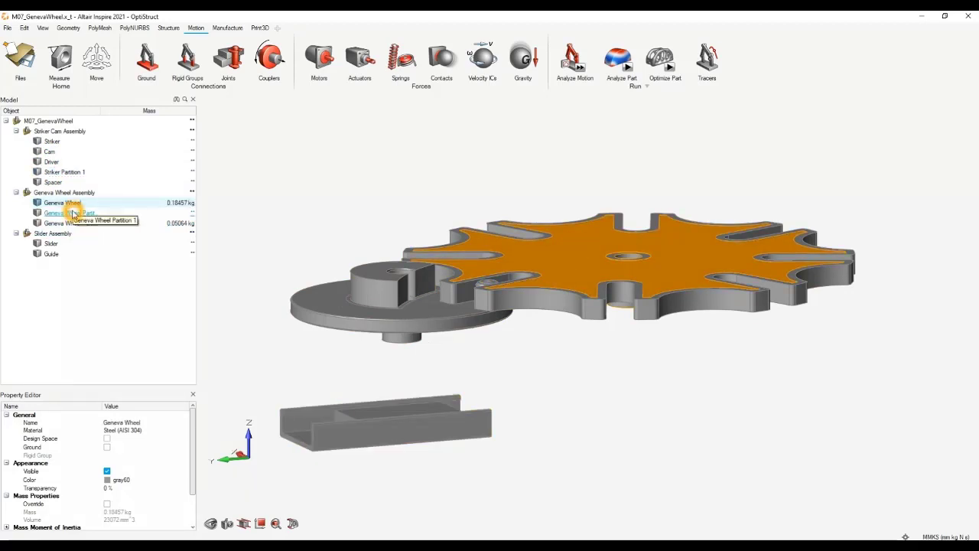
left_click(621, 380)
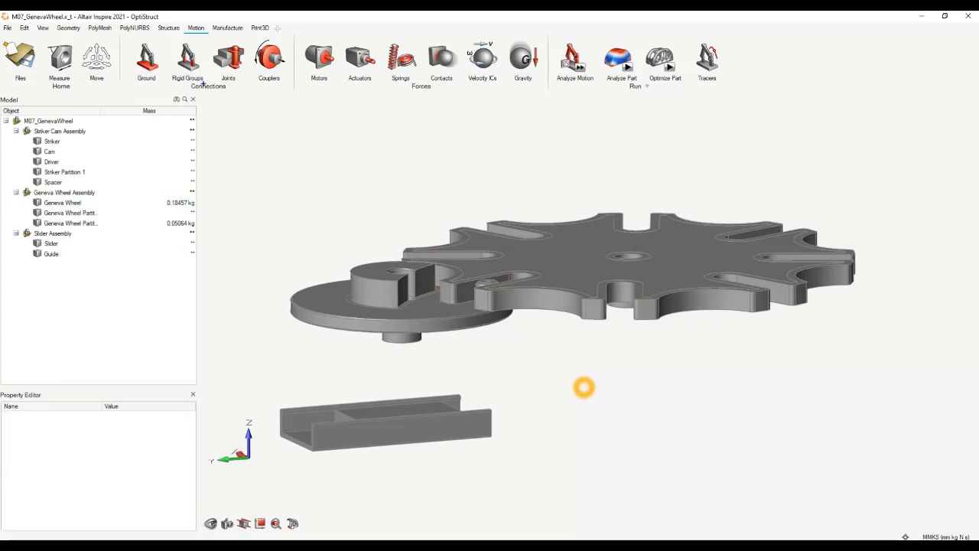
mouse_move(125, 33)
left_mouse_down()
mouse_move(328, 120)
mouse_move(658, 110)
mouse_move(768, 128)
left_mouse_up()
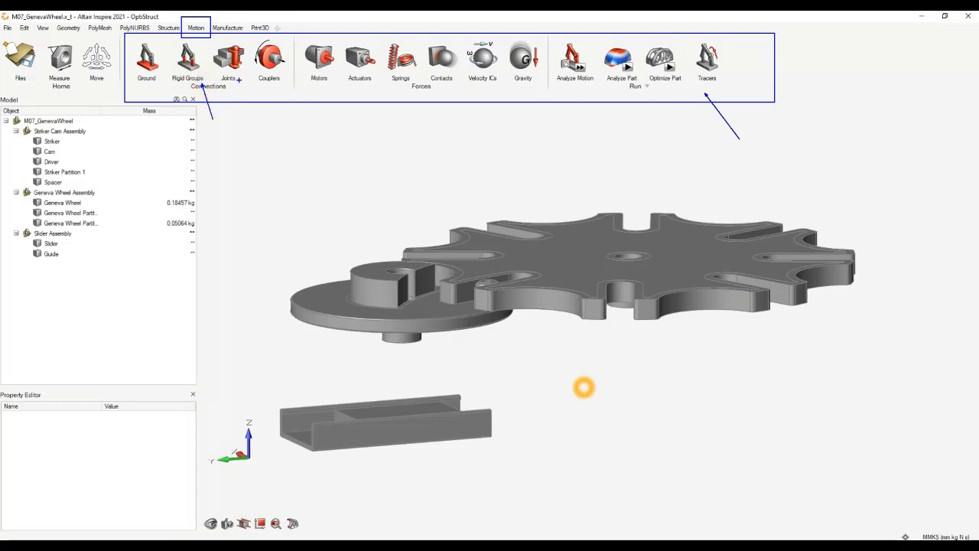
left_click_drag(238, 80, 248, 109)
left_click_drag(364, 75, 365, 126)
left_click_drag(441, 75, 442, 124)
left_click_drag(535, 72, 536, 136)
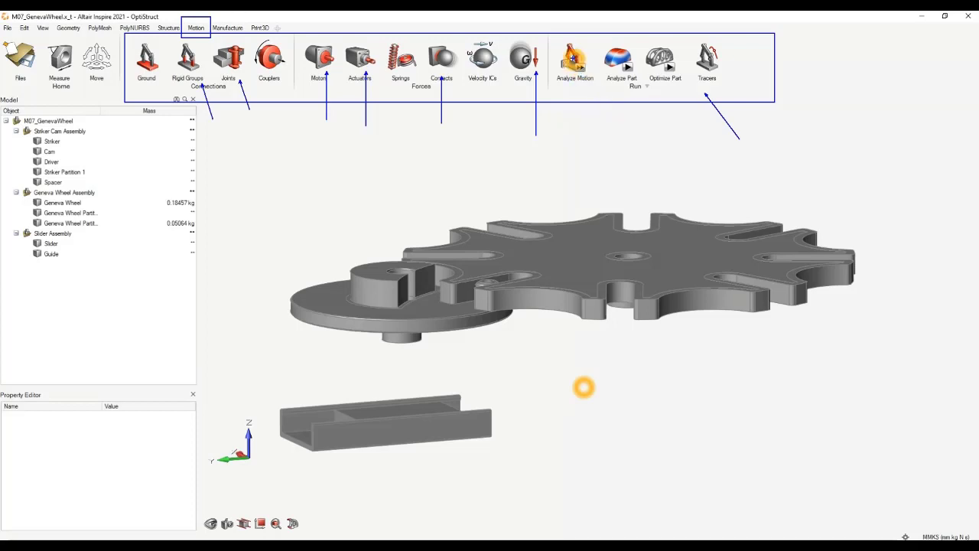
left_click_drag(587, 72, 590, 75, "ctrl")
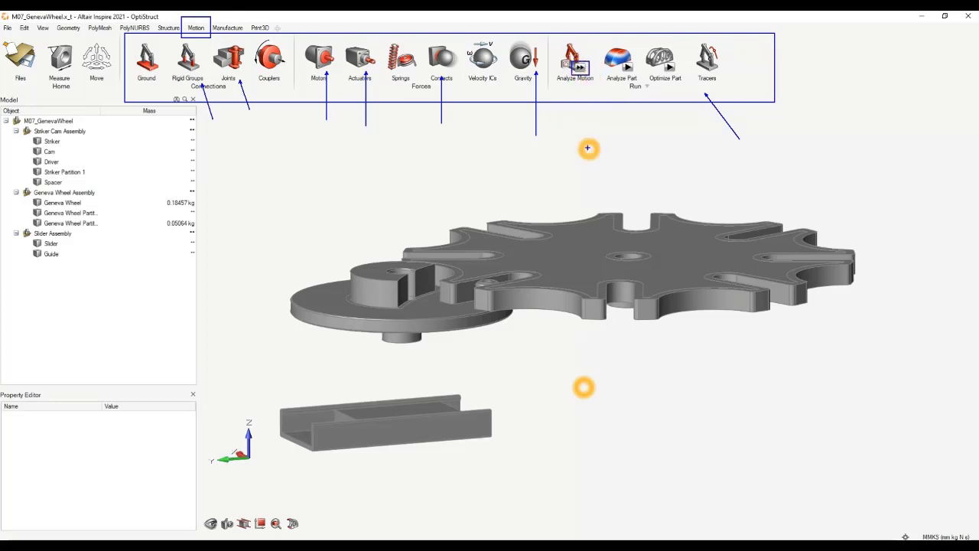
key("Escape")
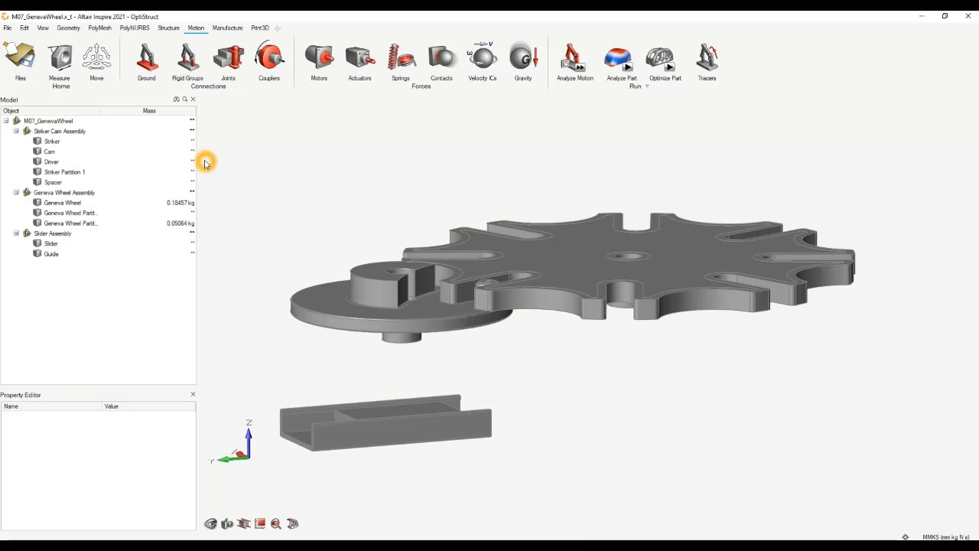
left_click(149, 61)
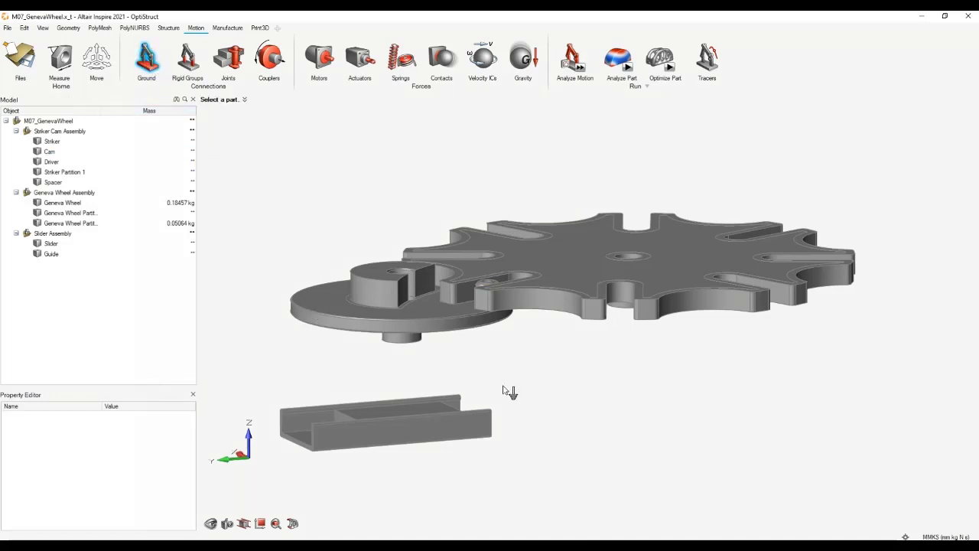
left_click(548, 273)
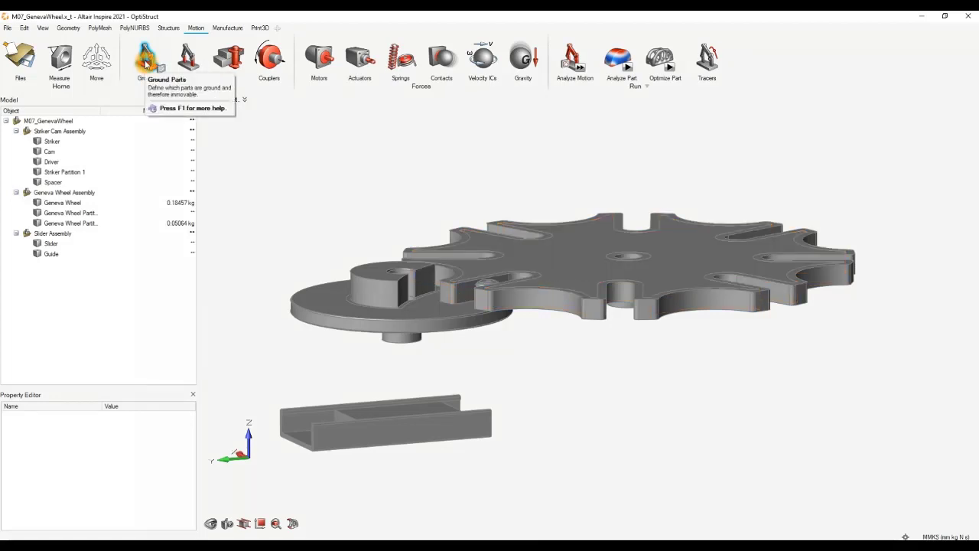
left_click(146, 64)
left_click(319, 169)
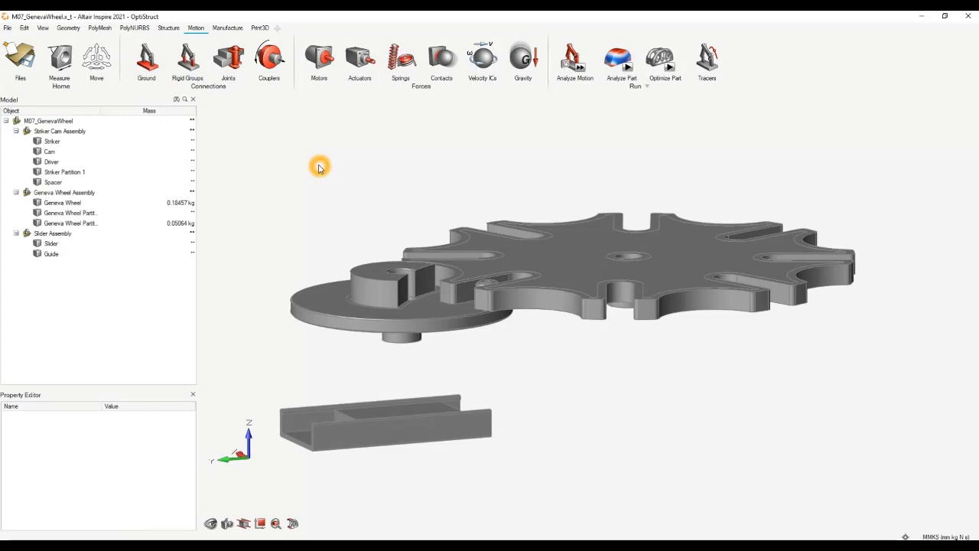
Create a rigid group from the Geneva Wheel and its two partition parts.
left_click(187, 58)
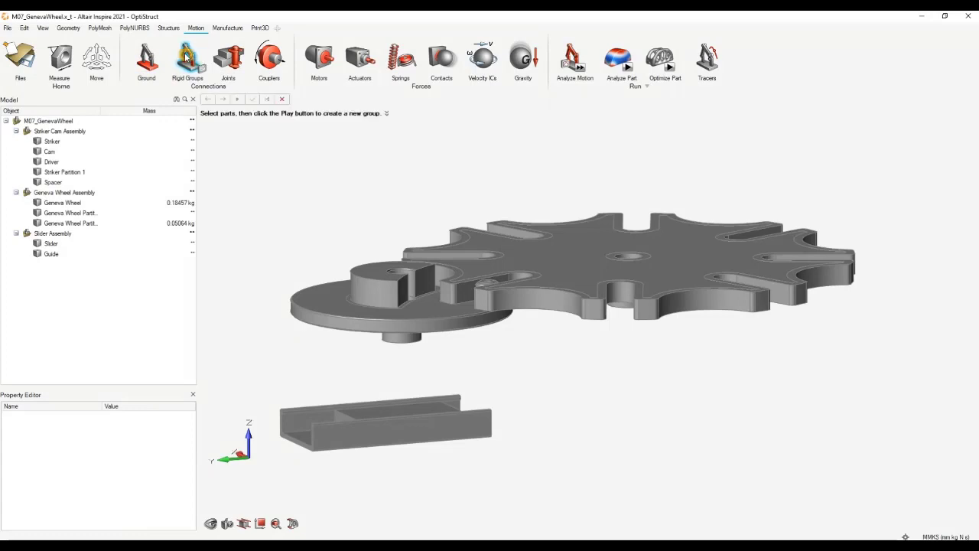
left_click(305, 158)
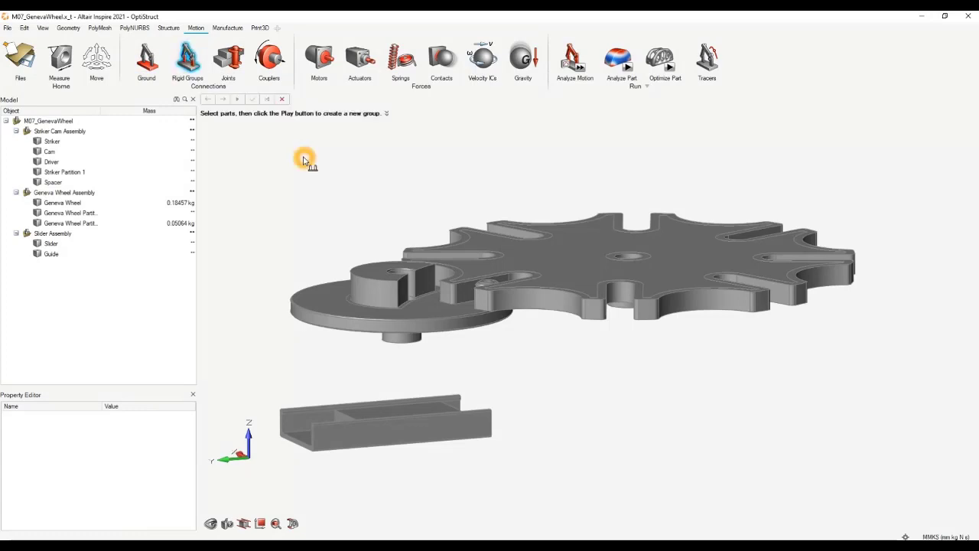
left_click(683, 221)
middle_click_drag(683, 221, 684, 237)
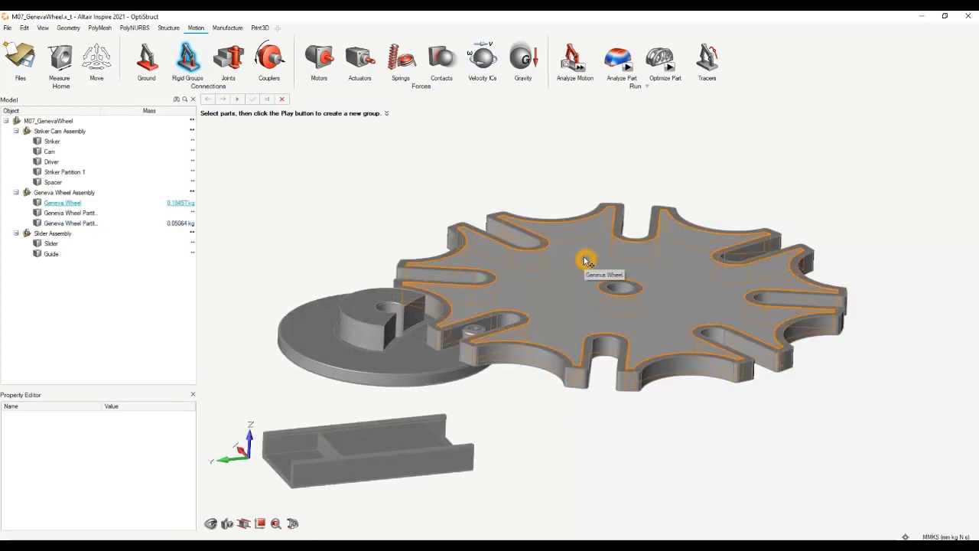
left_click(585, 260)
left_click(623, 212)
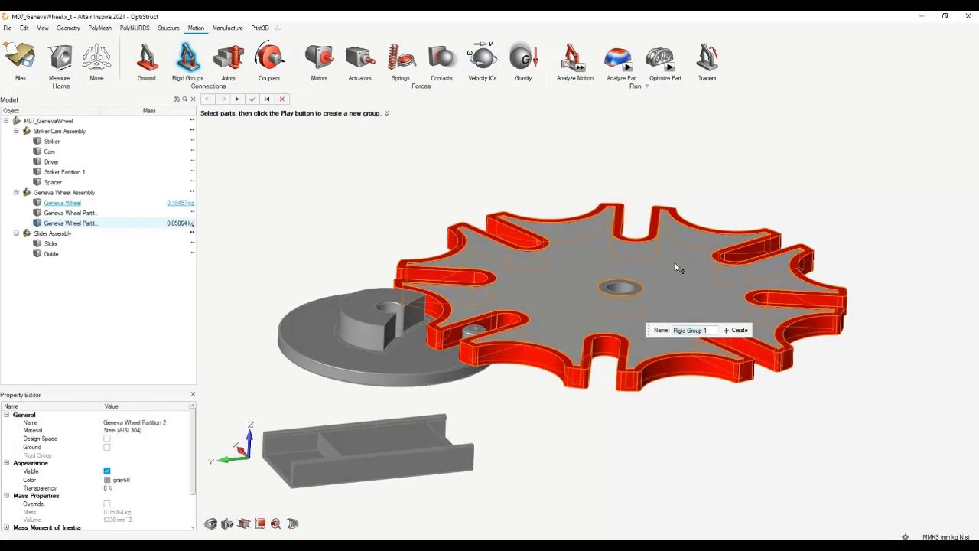
left_click(621, 300, "ctrl")
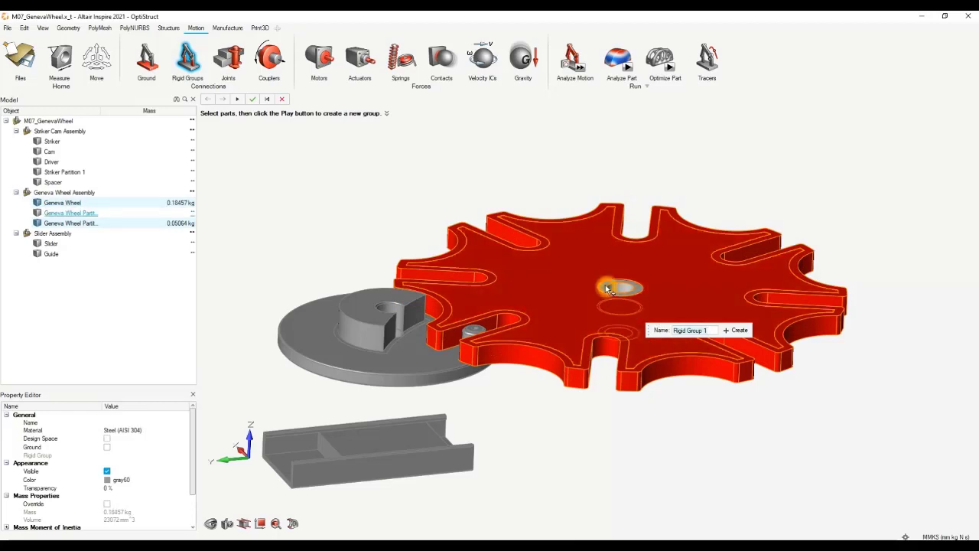
left_click(607, 288, "ctrl")
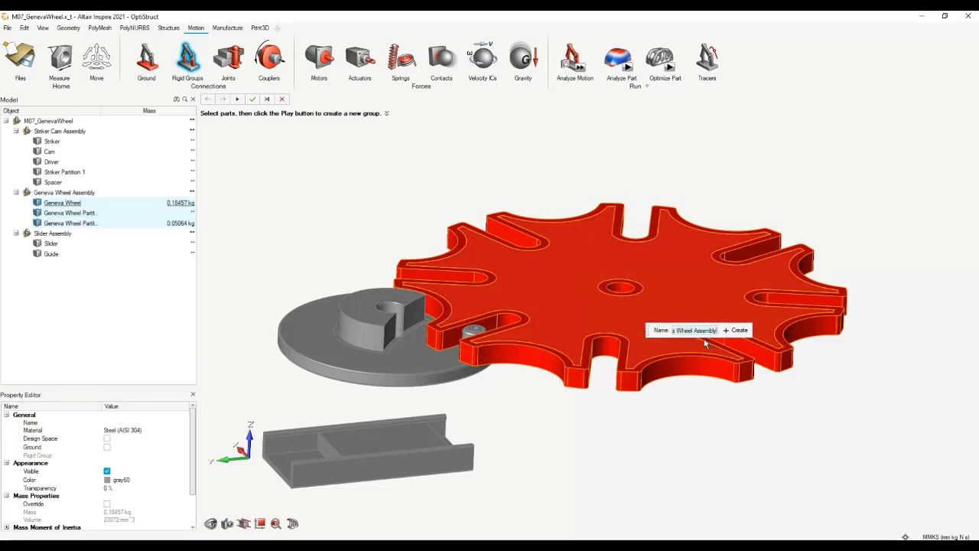
left_click(737, 331)
Create a second rigid group from the Cam and the Driver, and exit the Rigid Groups tool.
mouse_move(622, 447)
right_mouse_down()
mouse_move(618, 421)
mouse_move(633, 437)
right_mouse_up()
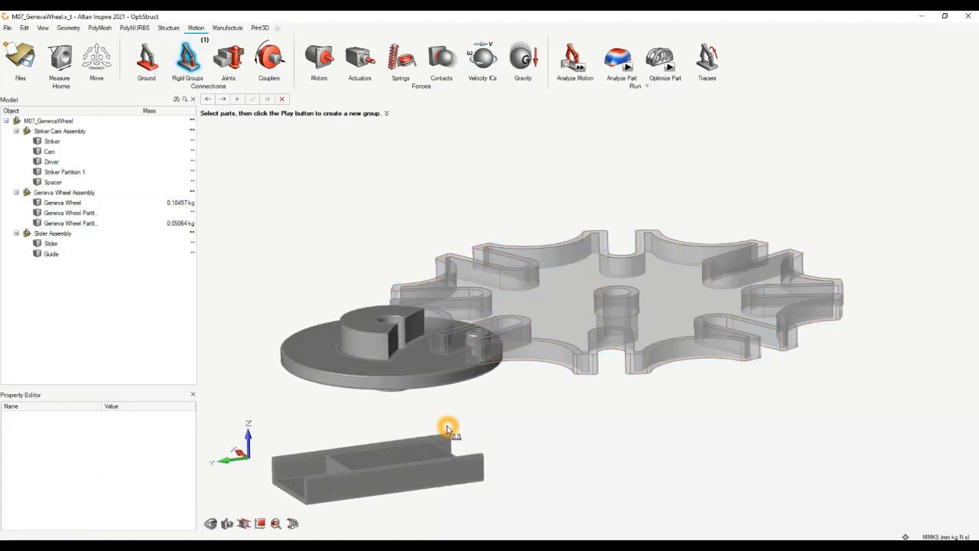
left_click(376, 337)
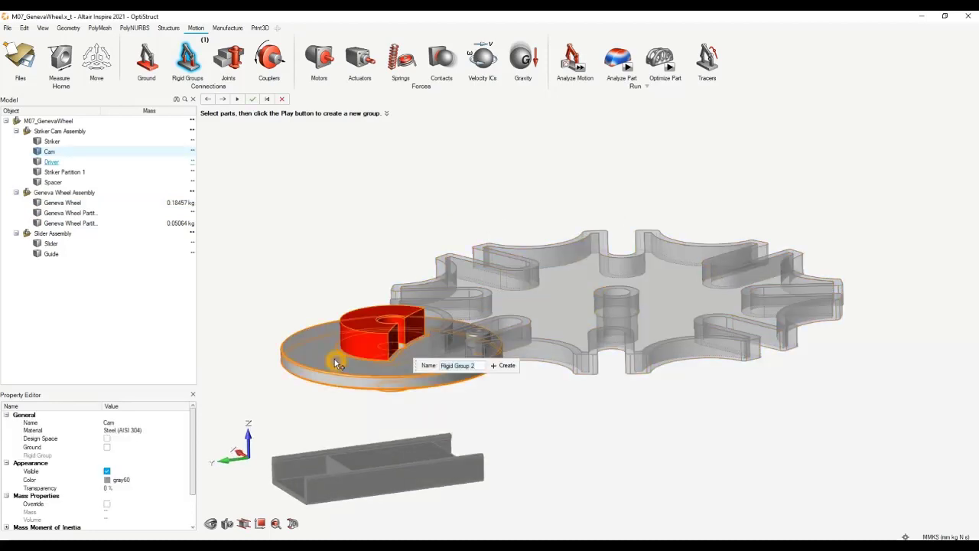
left_click(335, 359)
mouse_move(379, 375)
right_mouse_down()
mouse_move(394, 308)
mouse_move(378, 373)
right_mouse_up()
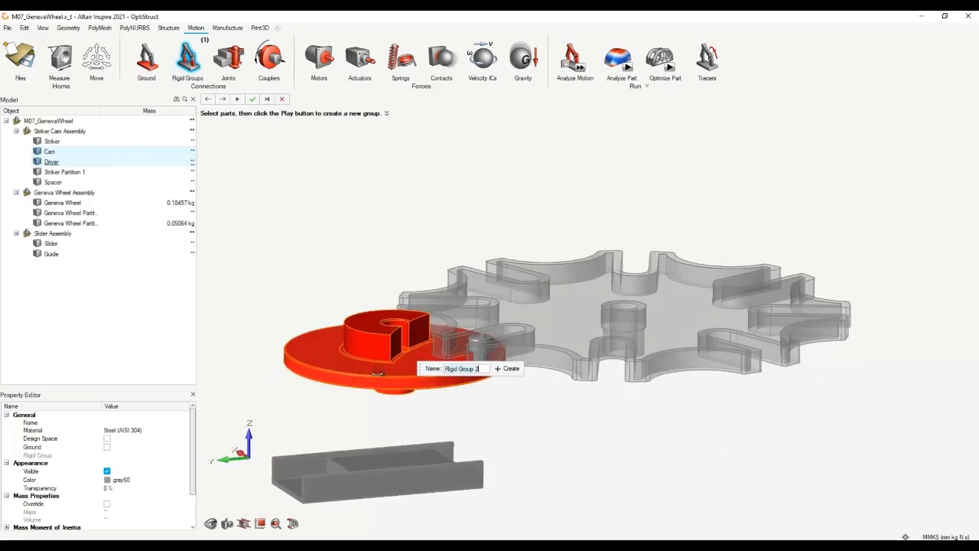
left_click(514, 369)
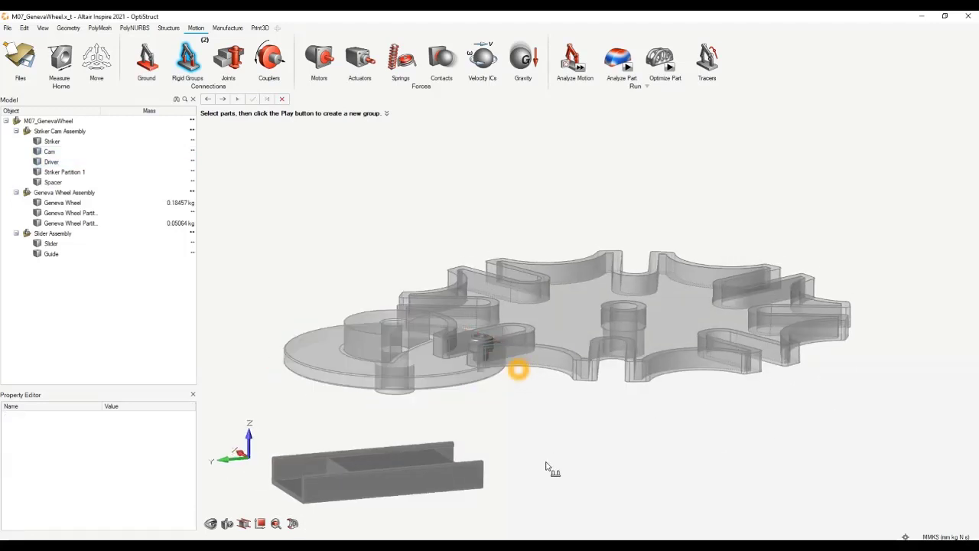
left_click(345, 191)
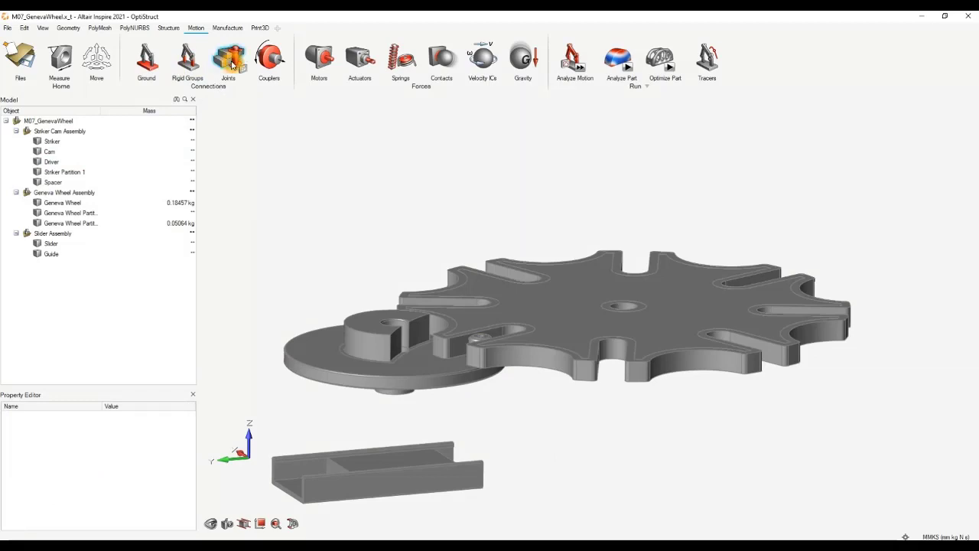
Create a joint on the detected cylindrical pair between the Striker and Striker Partition 1.
left_click(230, 62)
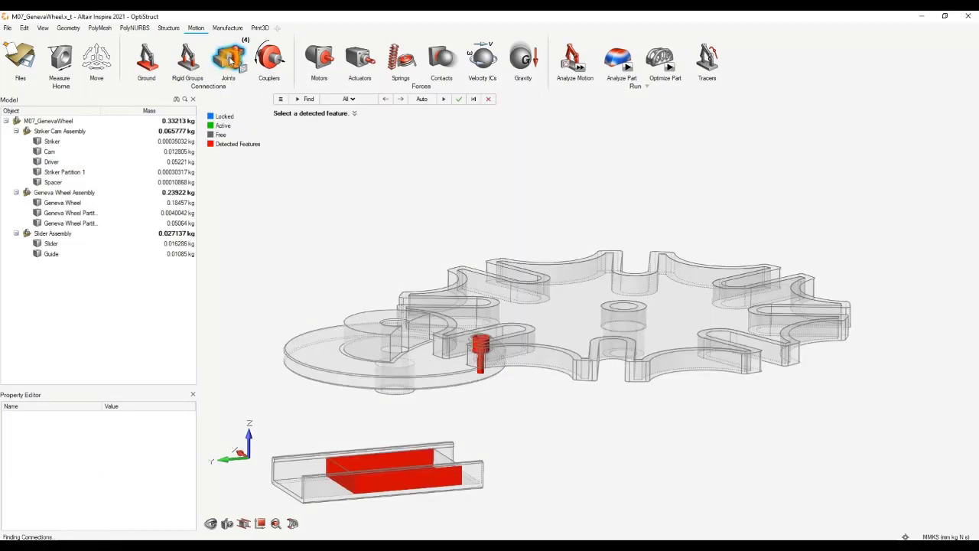
right_click_drag(524, 391, 543, 423)
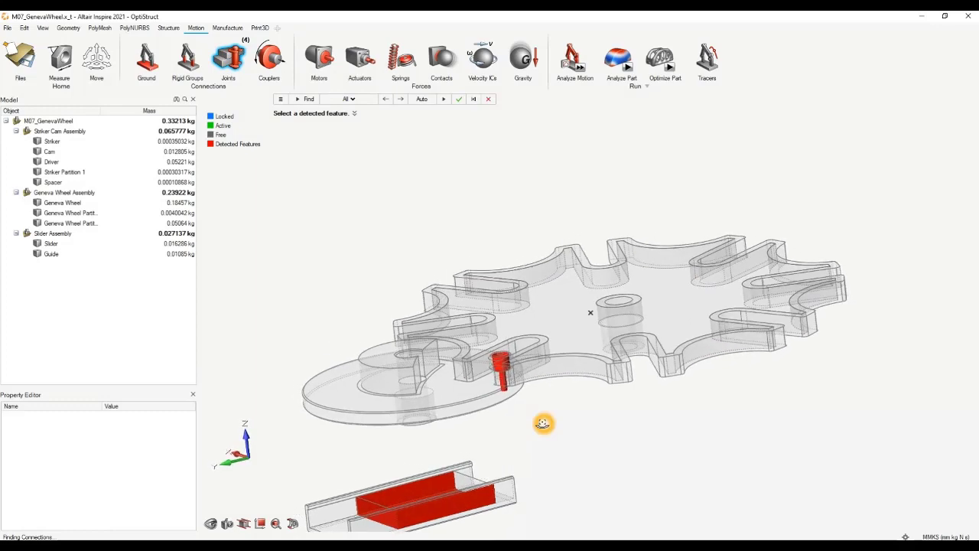
mouse_move(543, 423)
middle_mouse_down()
mouse_move(583, 419)
mouse_move(546, 419)
middle_mouse_up()
scroll(480, 359, "up", 5)
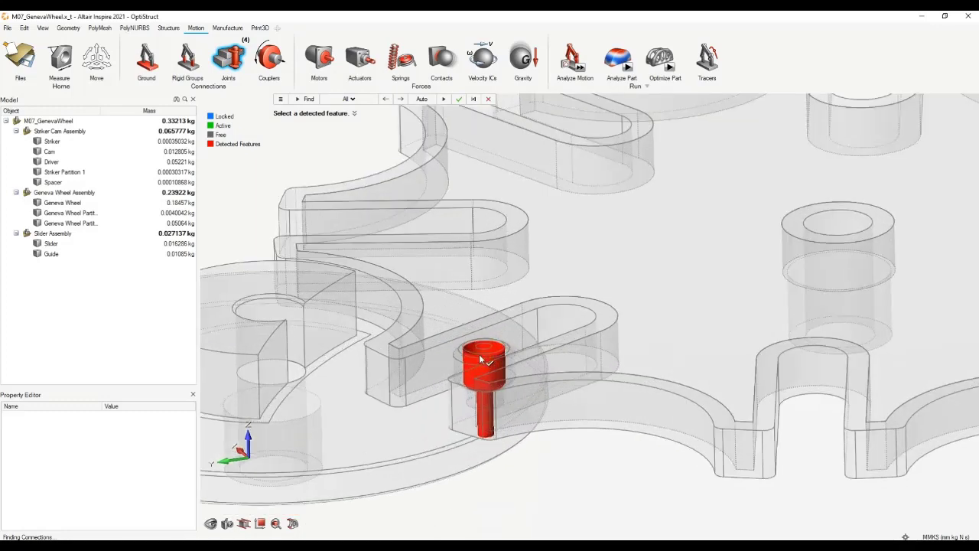
scroll(481, 359, "up", 5)
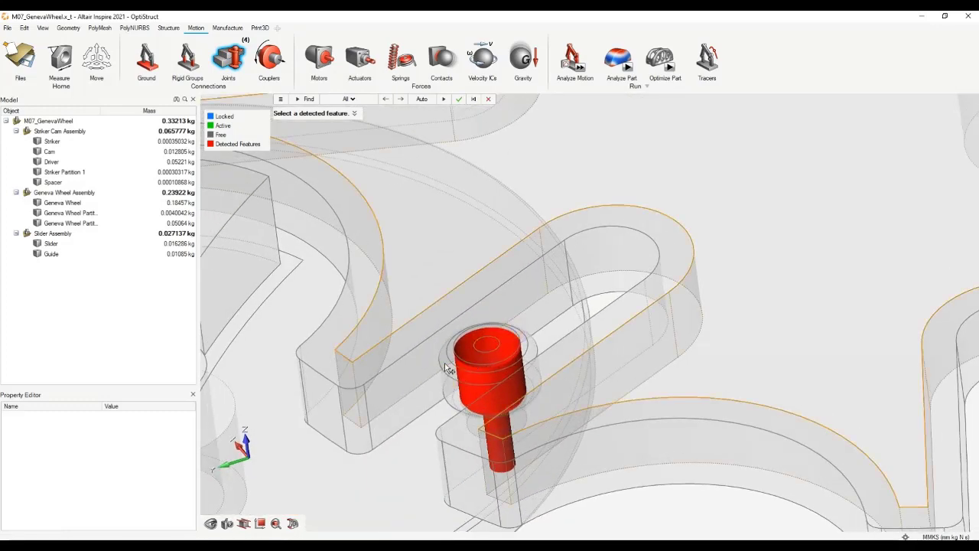
left_click(449, 369)
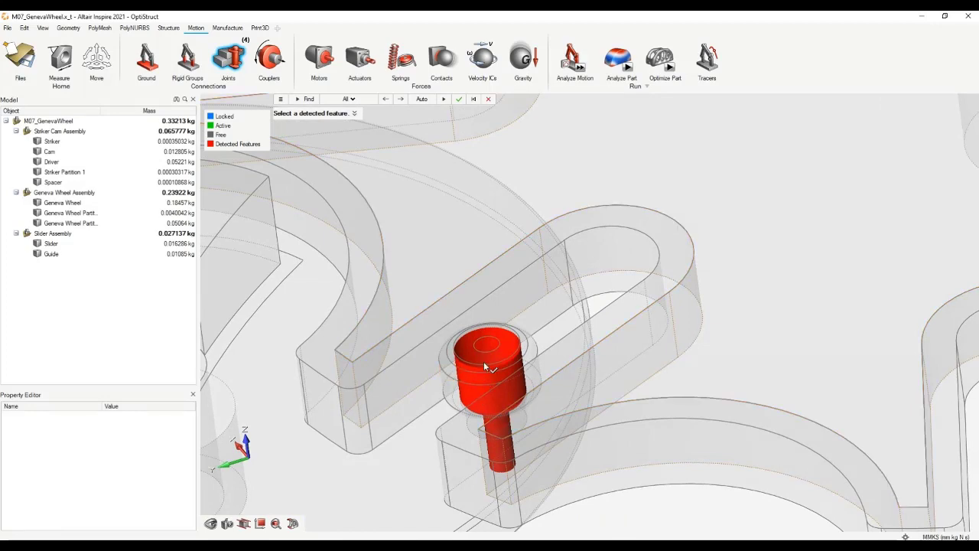
left_click(508, 339)
right_click_drag(507, 339, 549, 376)
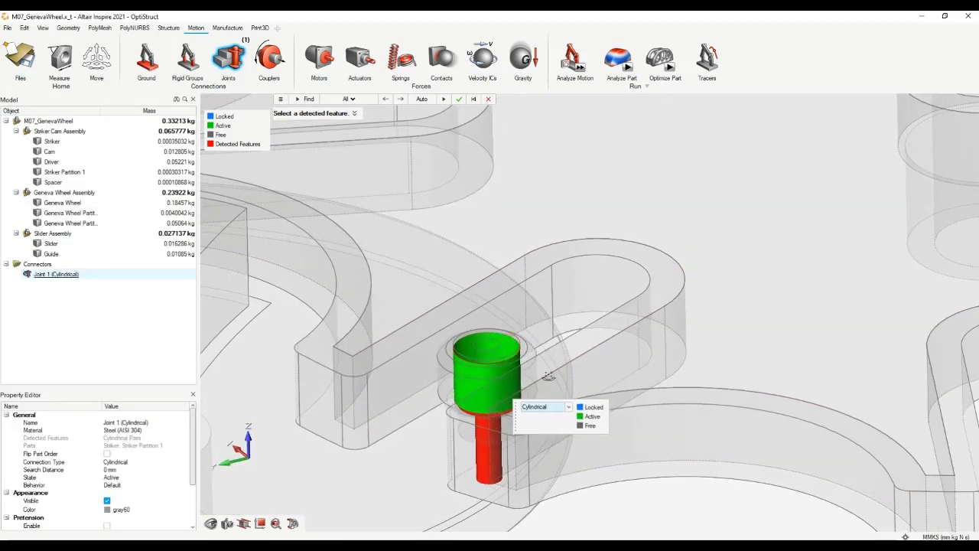
Set the striker joint's connection type to Hinge and its state to Locked.
left_click(567, 407)
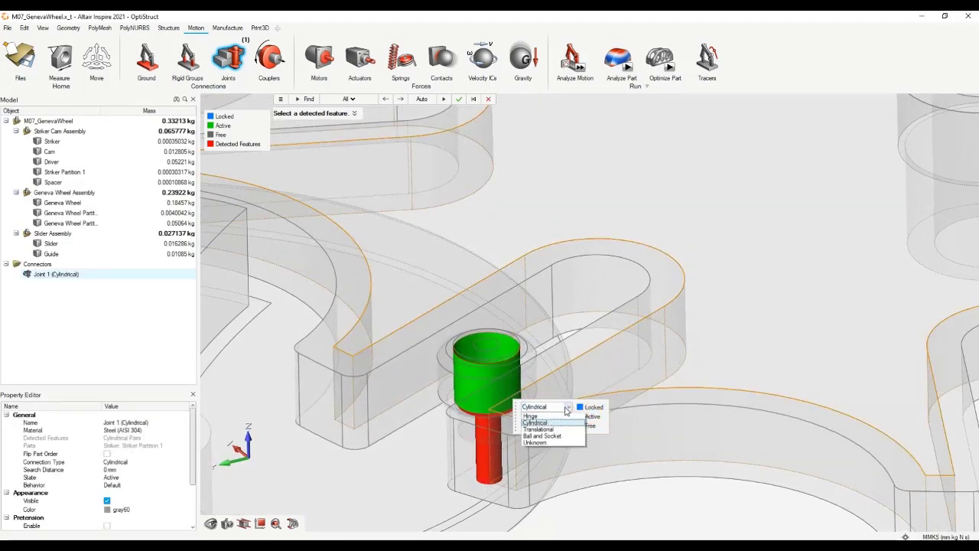
left_click(531, 416)
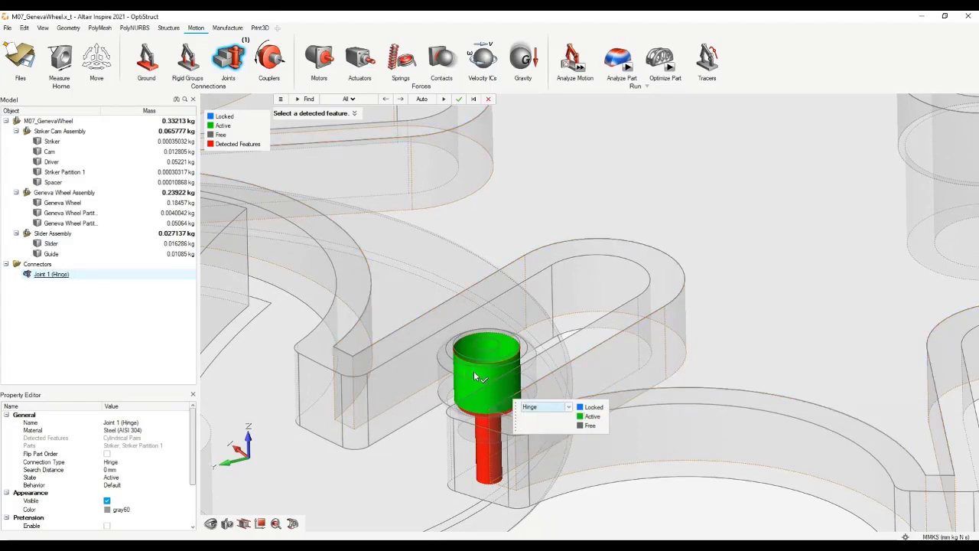
left_click(591, 407)
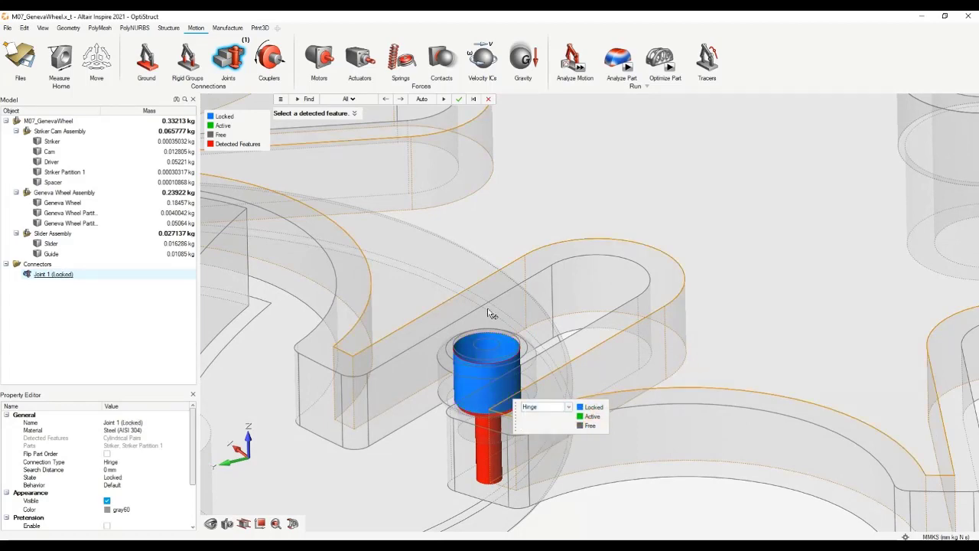
Create a pin joint through the aligned holes of the Striker, Spacer and Driver.
right_click_drag(491, 314, 478, 341)
scroll(476, 341, "up", 3)
left_click(472, 343)
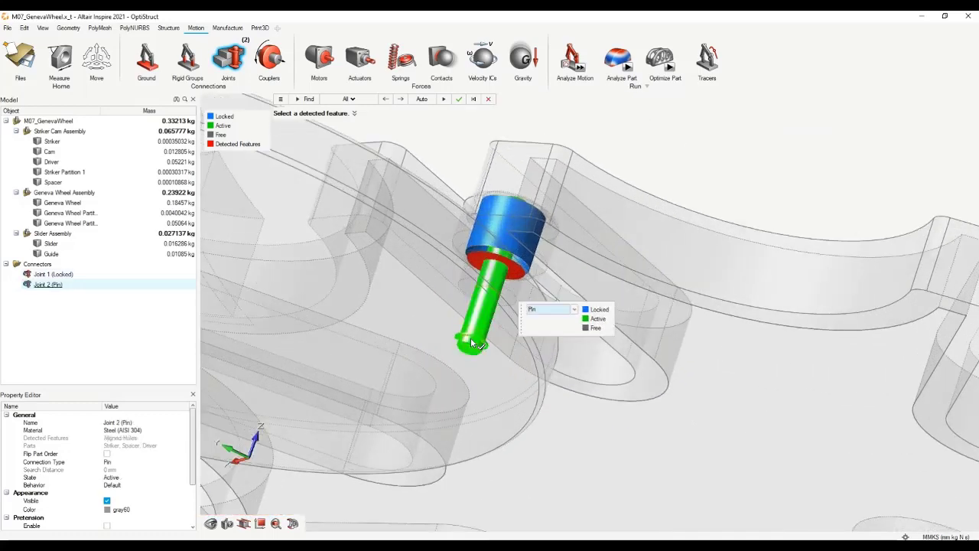
mouse_move(471, 343)
right_mouse_down()
mouse_move(451, 299)
mouse_move(434, 395)
mouse_move(456, 271)
right_mouse_up()
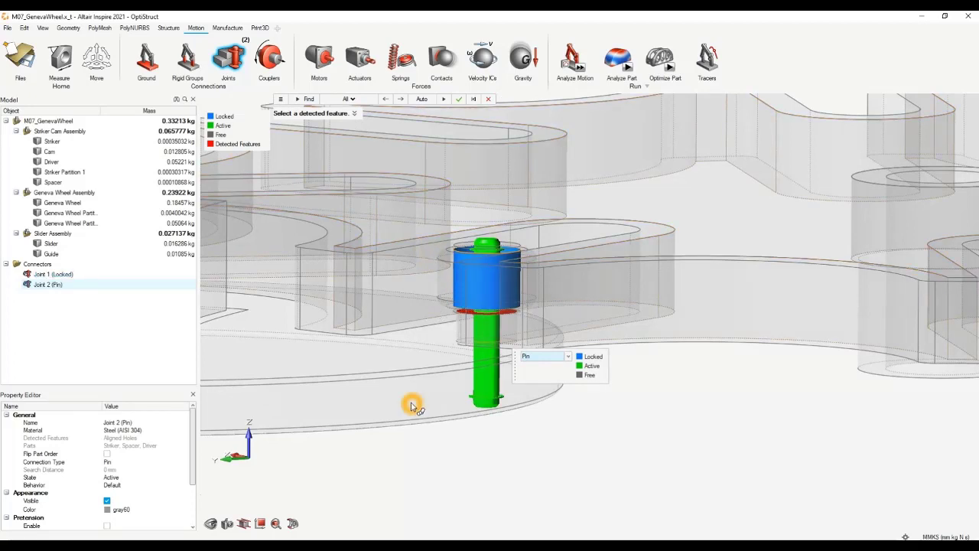
Create a translational joint on the detected multi-planar pair between the Slider and the Guide.
right_click_drag(499, 473, 563, 393)
scroll(564, 393, "down", 5)
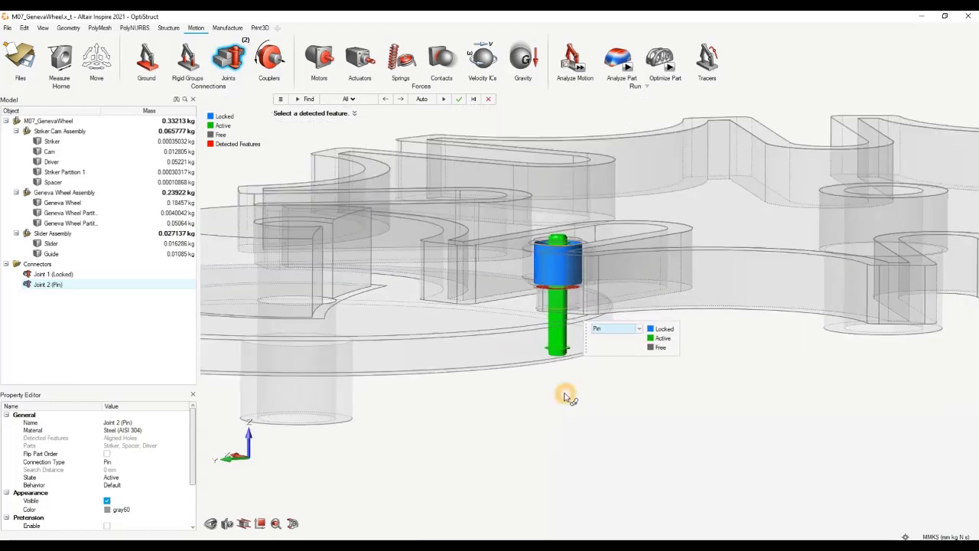
right_click_drag(533, 423, 517, 306)
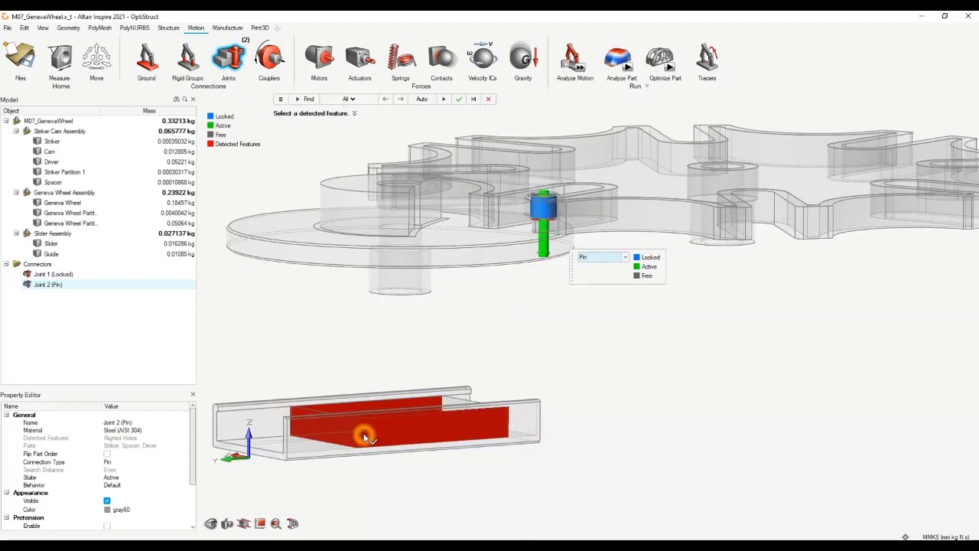
left_click(365, 436)
middle_click_drag(367, 422, 388, 432)
middle_click_drag(590, 310, 524, 346)
right_click_drag(259, 399, 279, 309)
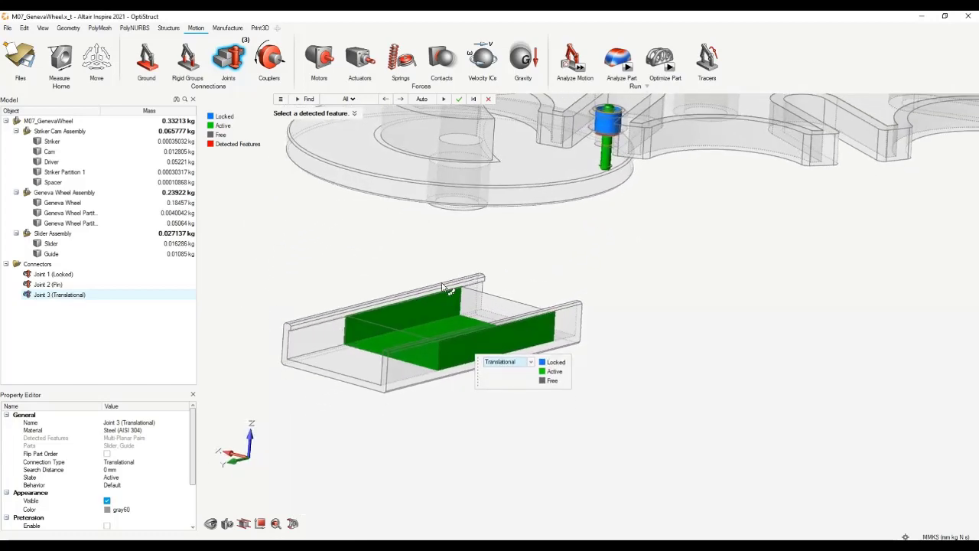
left_click(498, 364)
Filter the detected joint features to Single Holes, create a grounded pin in the Geneva wheel's central hole, and exit the Joints tool.
middle_click_drag(647, 210, 600, 357)
middle_click_drag(666, 255, 646, 261)
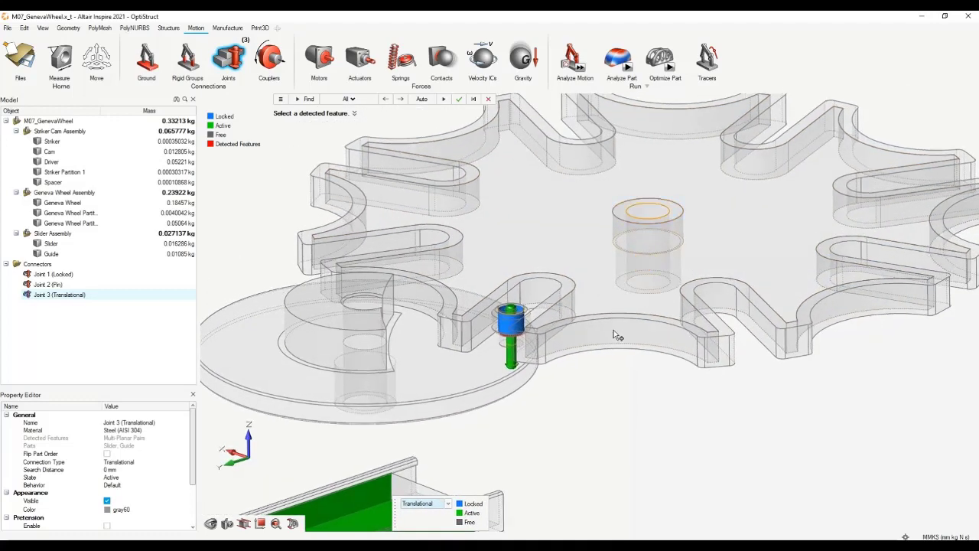
middle_click_drag(610, 360, 613, 342)
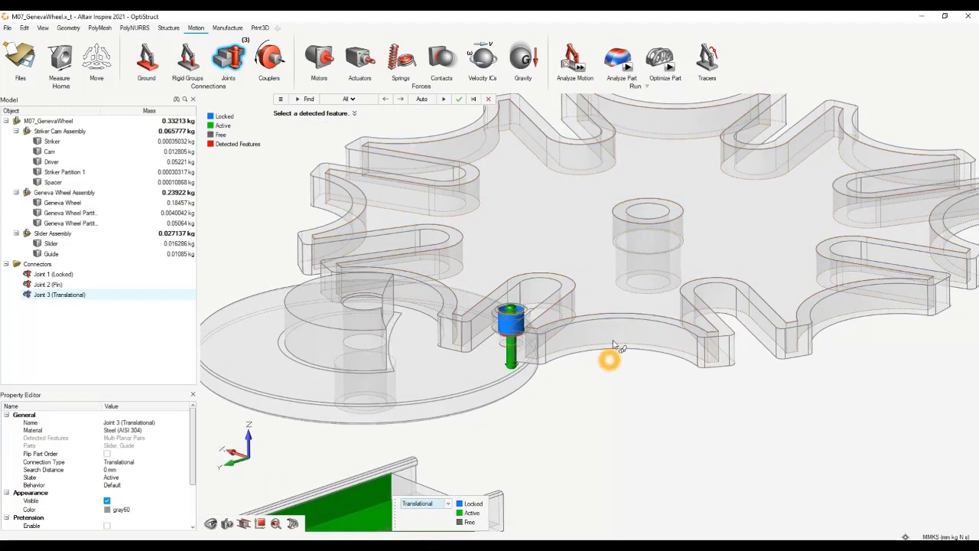
left_click(646, 221)
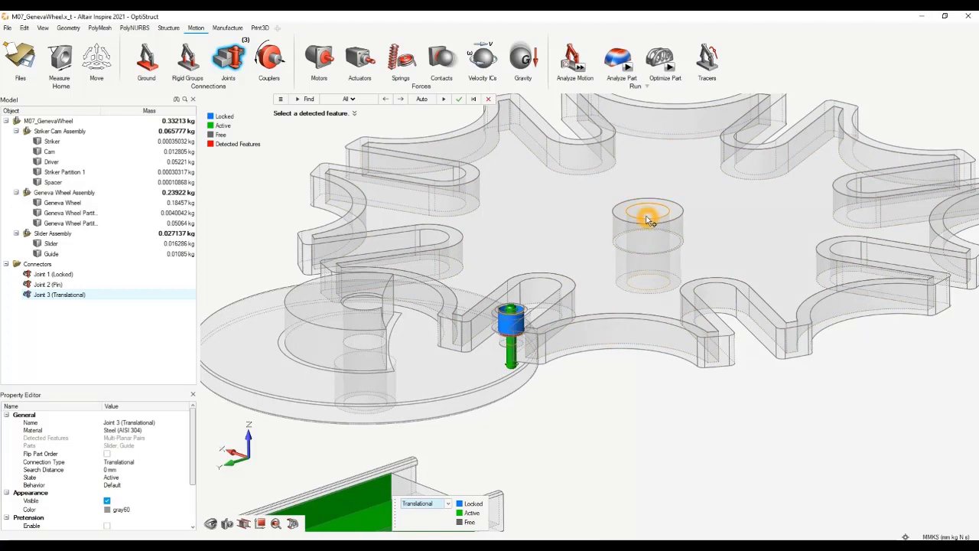
left_click(348, 98)
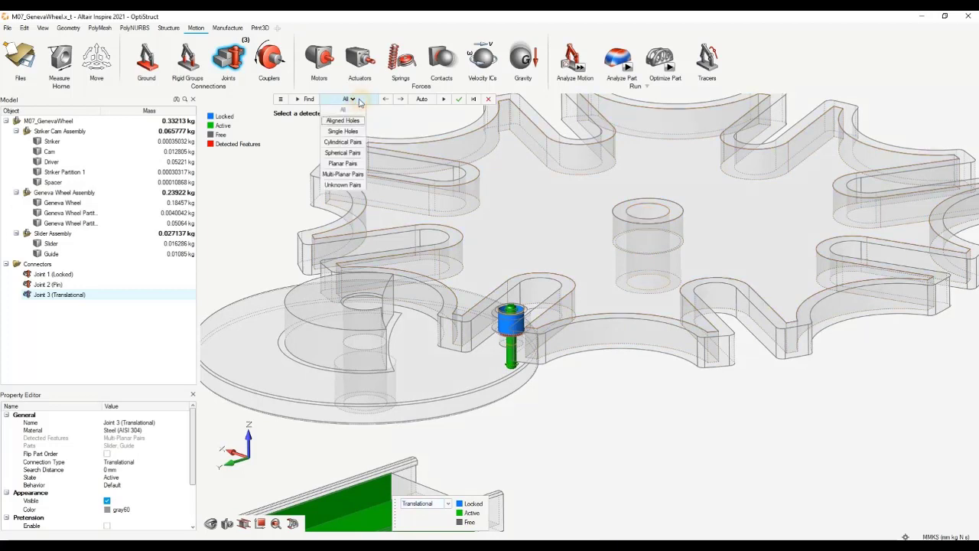
left_click(342, 131)
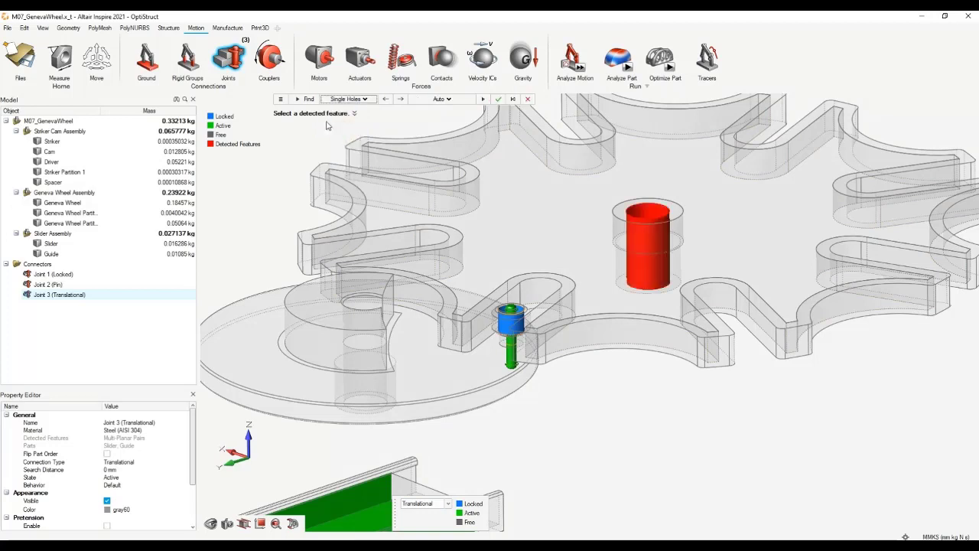
left_click(647, 216)
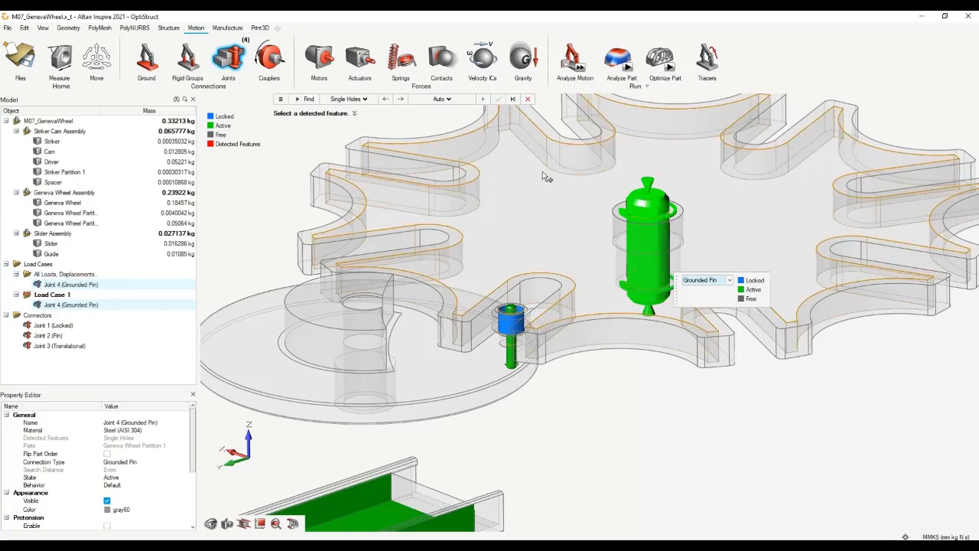
left_click(618, 246)
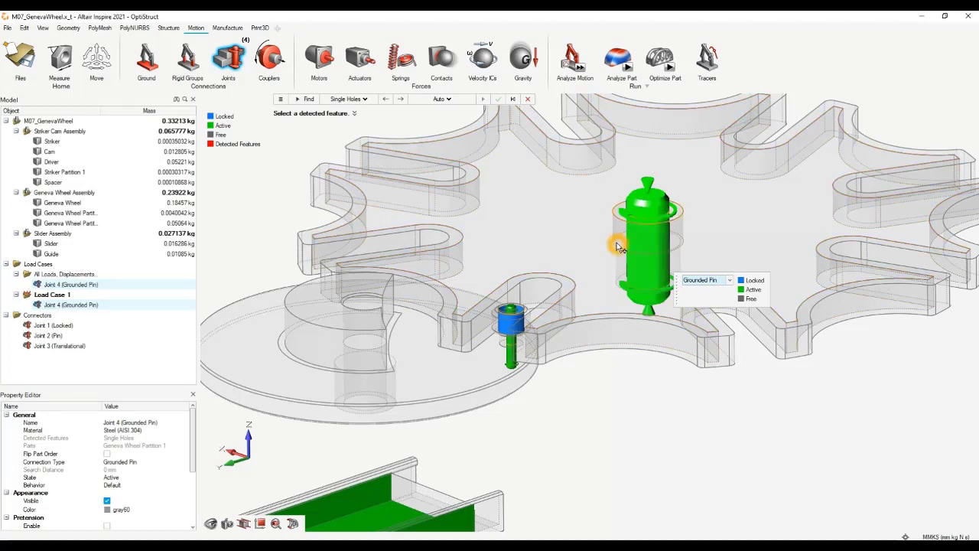
left_click(567, 421)
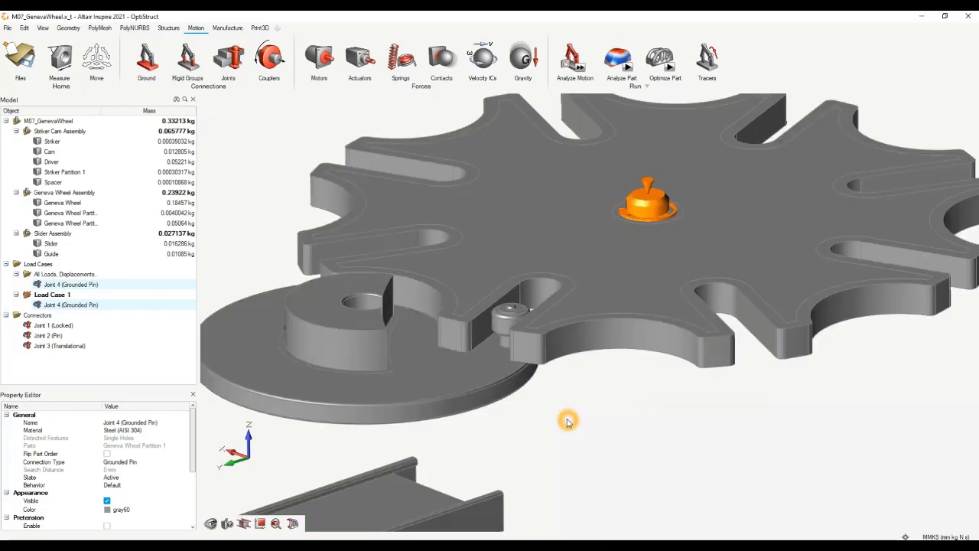
Ground the Guide part and exit the Ground tool.
middle_click_drag(550, 426, 549, 401)
scroll(548, 404, "down", 2)
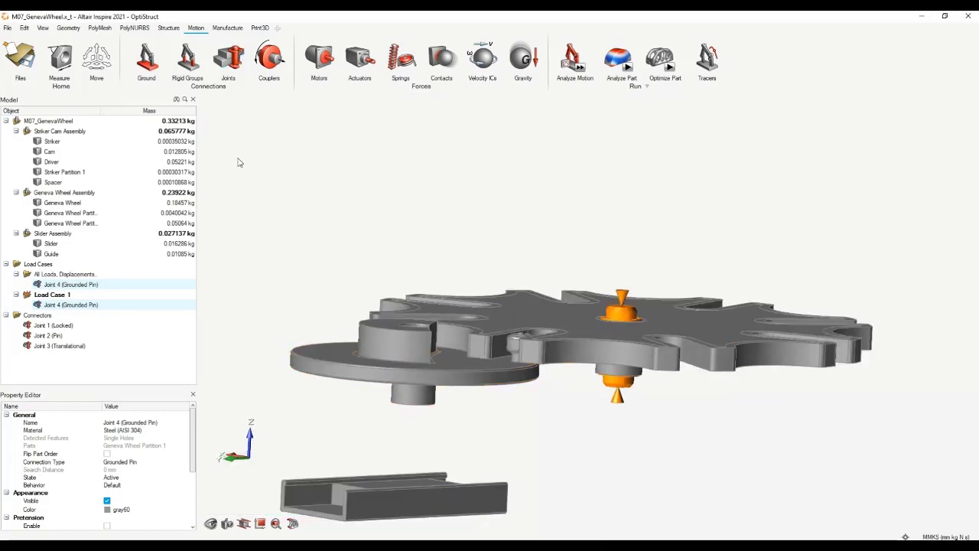
left_click(143, 65)
middle_click_drag(482, 422, 562, 275)
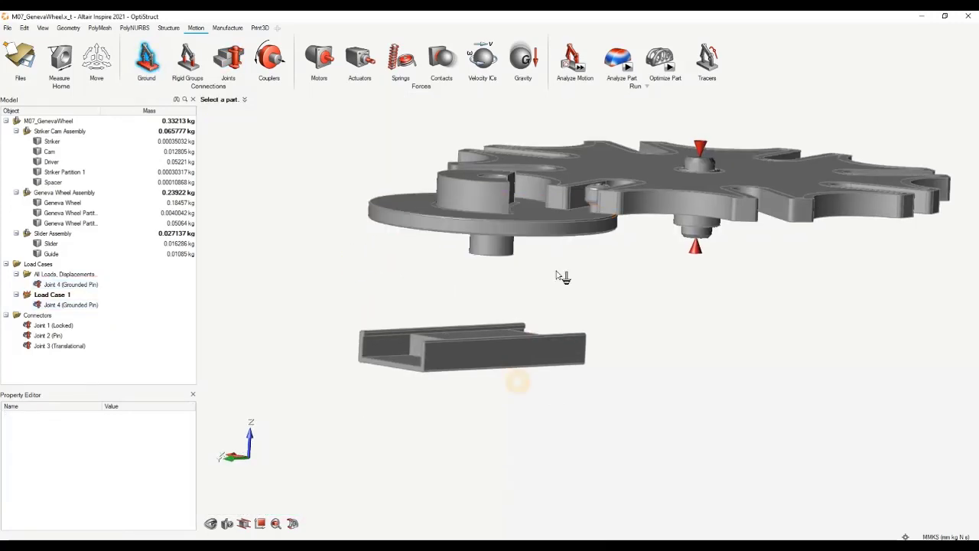
left_click(383, 349)
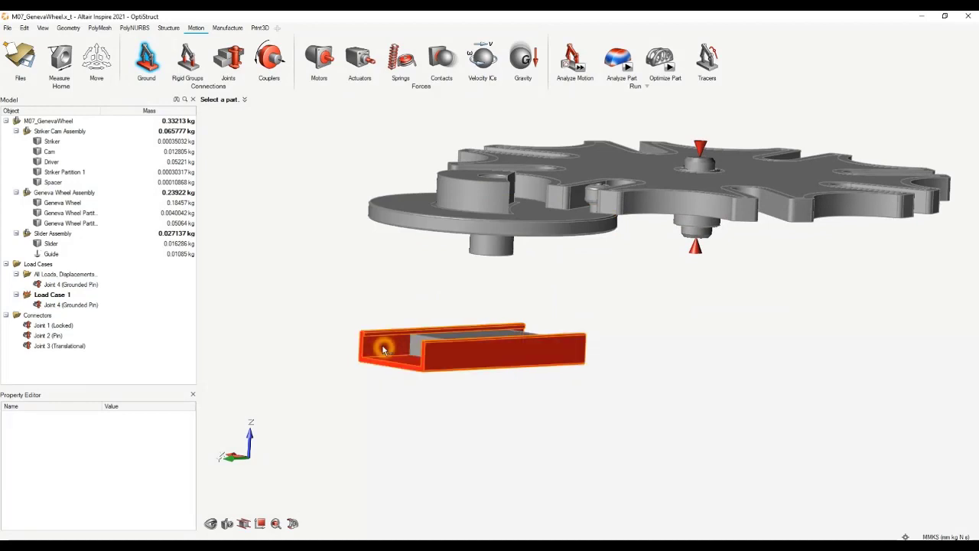
right_click_drag(640, 258, 557, 345)
right_click(661, 289)
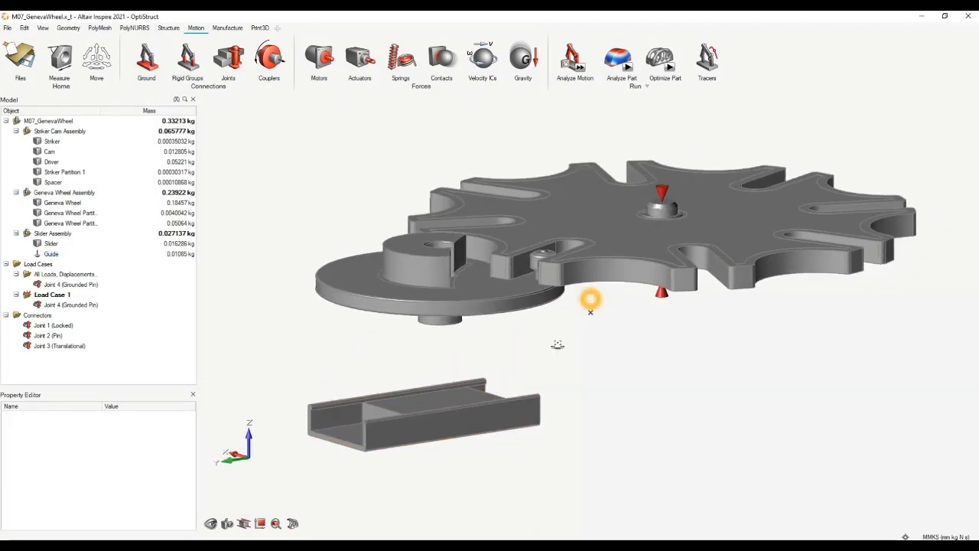
middle_click_drag(558, 345, 558, 341)
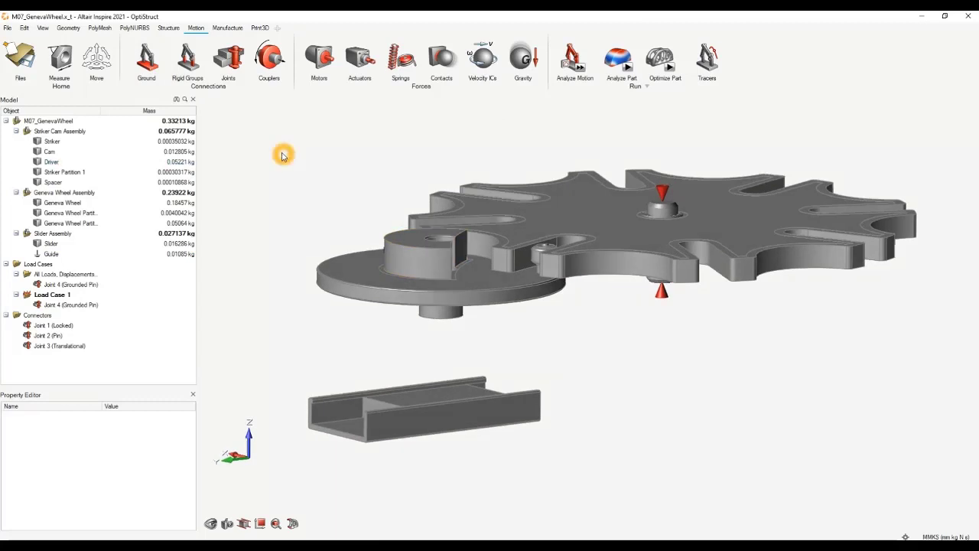
Check the model's gravity with the Gravity tool and exit it.
left_click(524, 60)
mouse_move(594, 386)
middle_mouse_down()
mouse_move(597, 367)
mouse_move(606, 386)
middle_mouse_up()
left_click(603, 334)
right_click(617, 350)
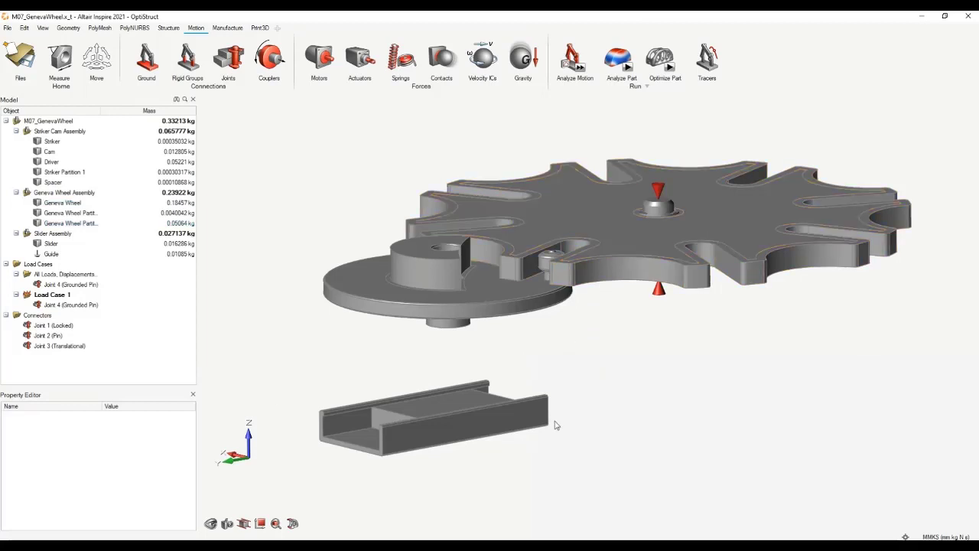
left_click(599, 303)
Run the motion analysis, stop it early, step through the first result frames, and exit the results review.
left_click(574, 59)
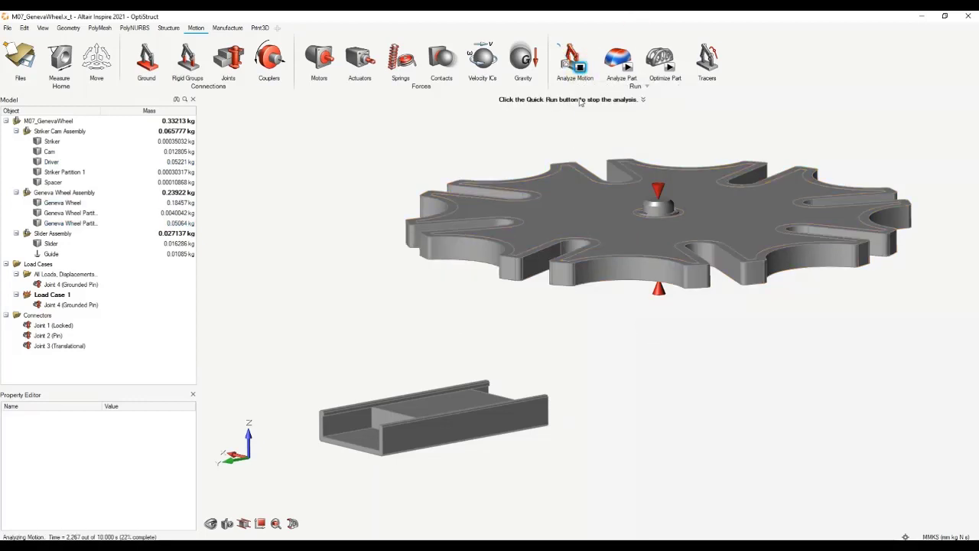
left_click(579, 67)
left_click(524, 523)
left_click(524, 522)
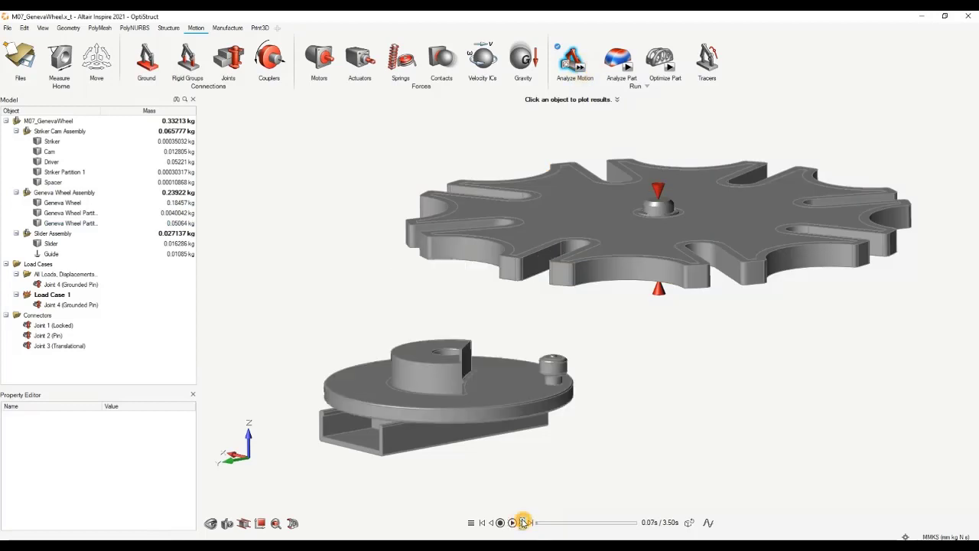
left_click(524, 522)
left_click(524, 522)
left_click(490, 522)
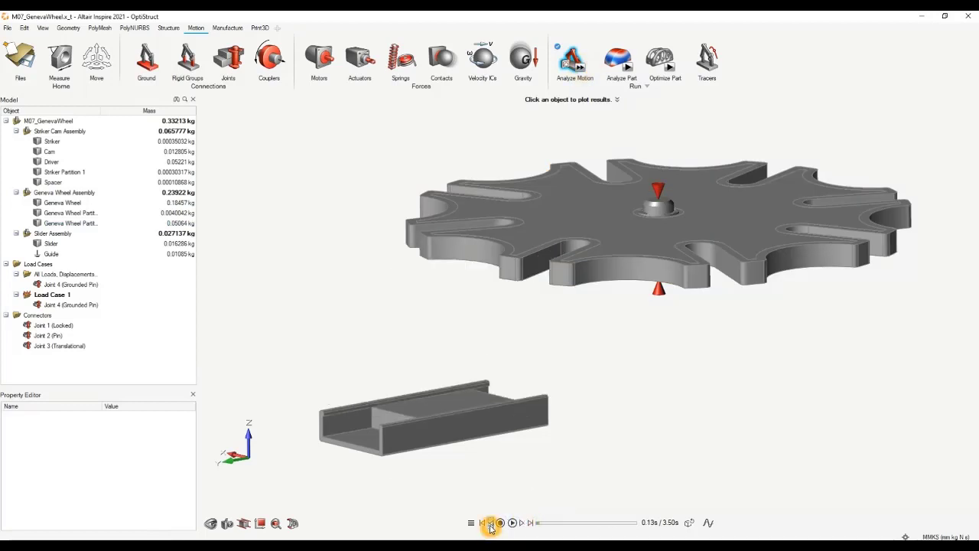
left_click(562, 63)
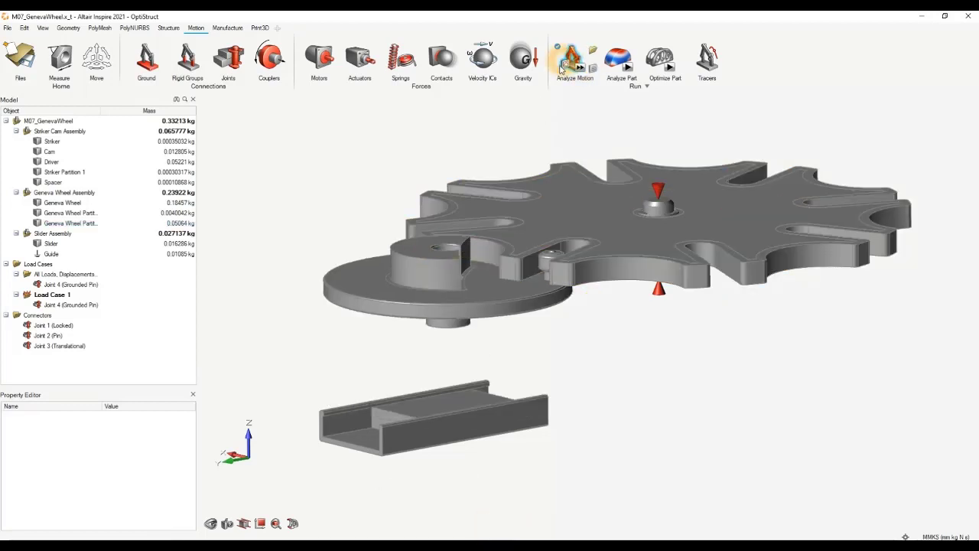
left_click(415, 133)
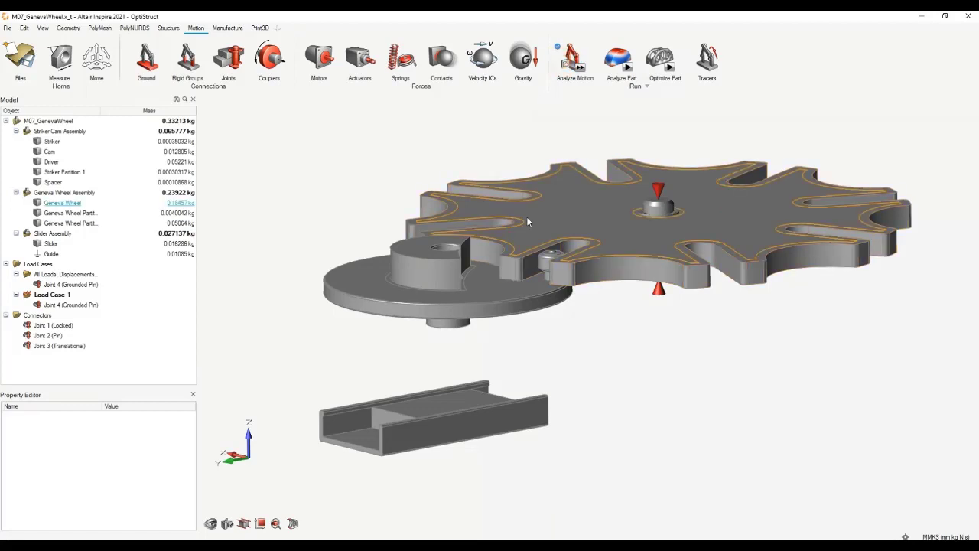
middle_click_drag(529, 217, 545, 262)
left_click(474, 350)
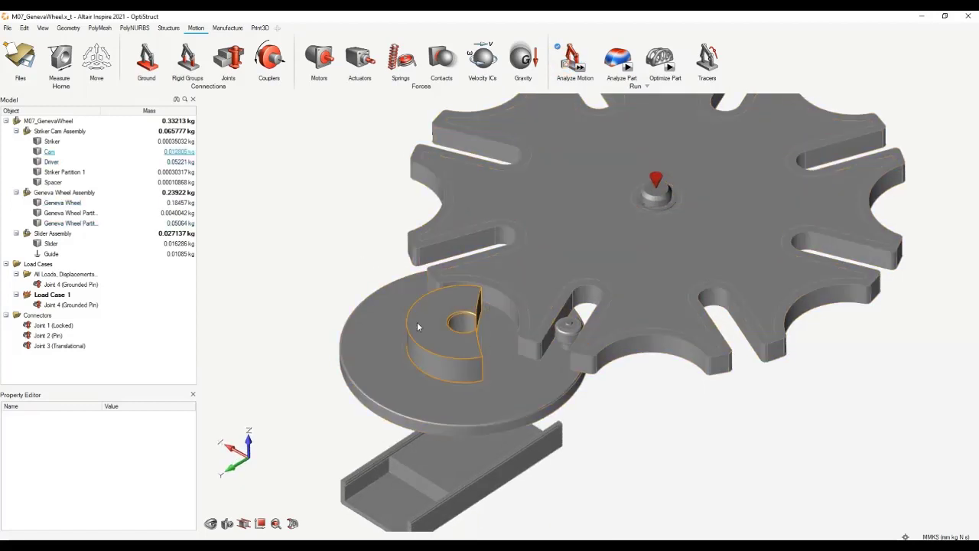
left_click(391, 373)
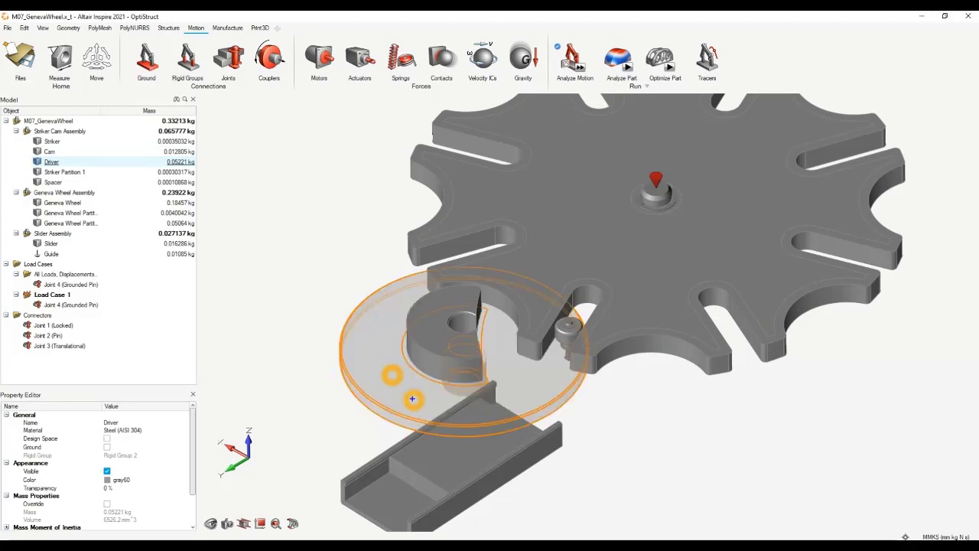
left_click_drag(404, 394, 456, 414)
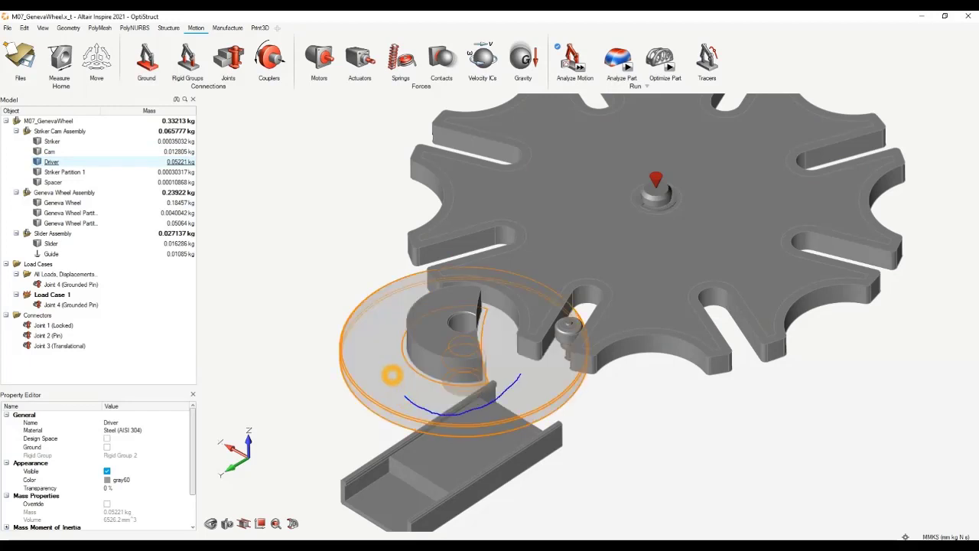
left_click_drag(513, 286, 524, 293)
left_click(570, 326)
left_click(602, 305)
left_click(587, 358)
left_click(684, 264)
mouse_move(702, 265)
left_mouse_down()
mouse_move(678, 275)
mouse_move(579, 249)
left_mouse_up()
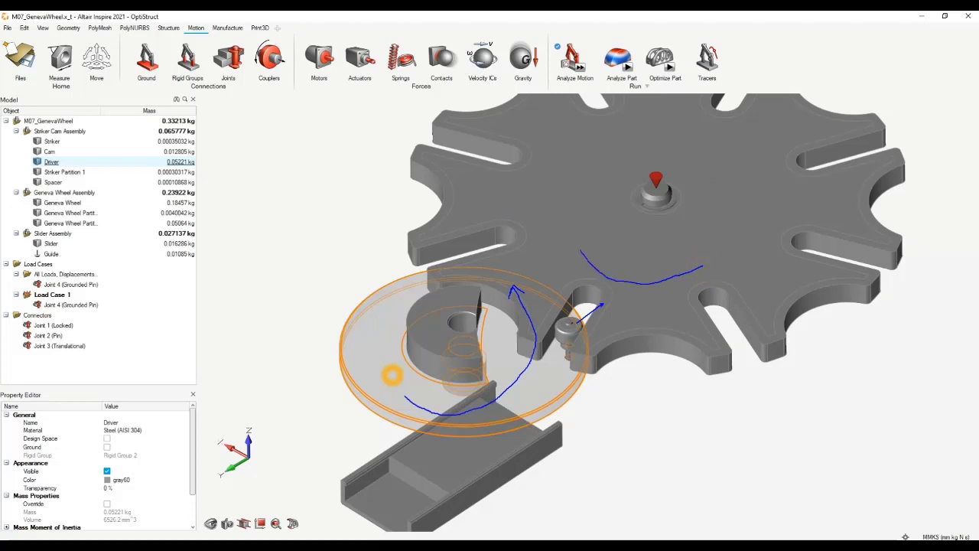
mouse_move(571, 148)
left_mouse_down()
mouse_move(661, 116)
mouse_move(652, 107)
left_mouse_up()
right_click(688, 213)
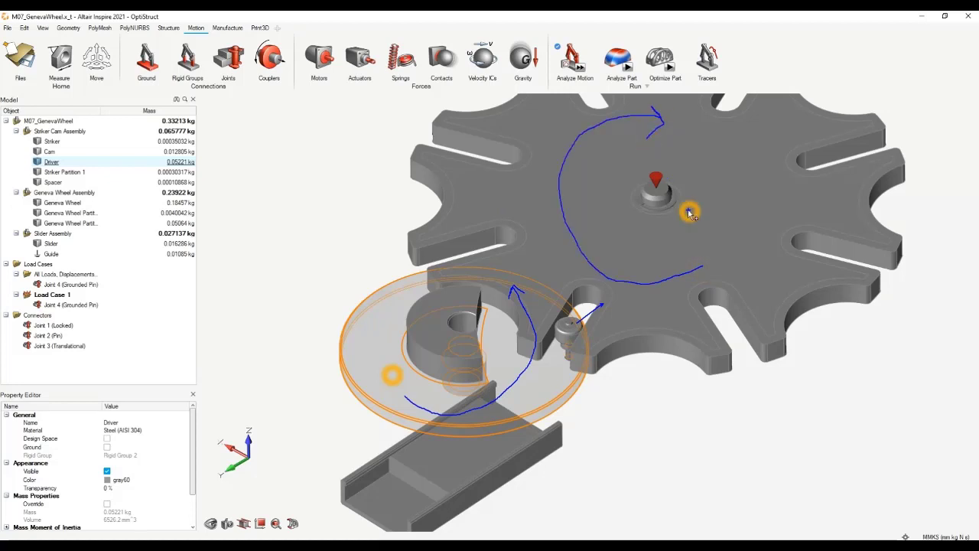
left_click(648, 411)
middle_click_drag(630, 424, 618, 407)
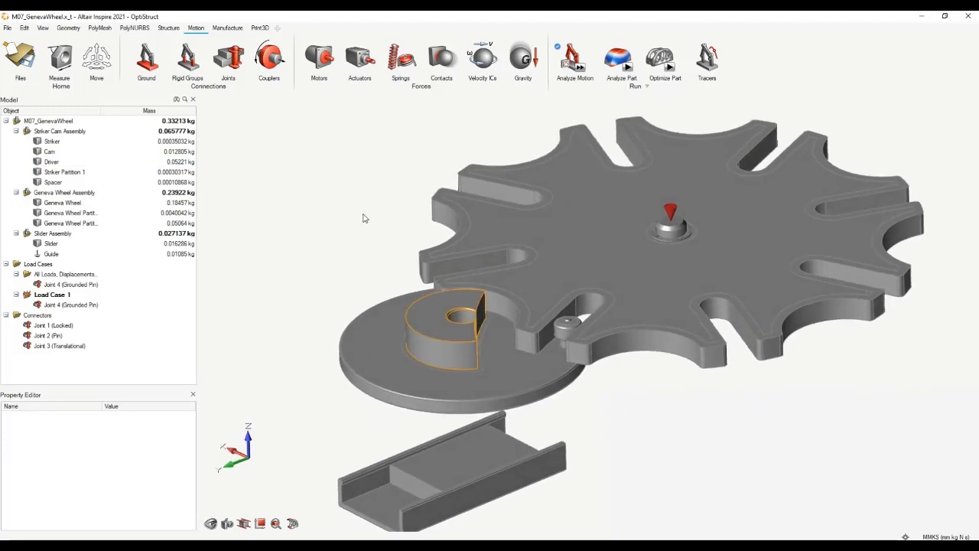
Create a motor at the hole in the shaft beneath the Driver, acting between the Slider and the Driver.
left_click(319, 59)
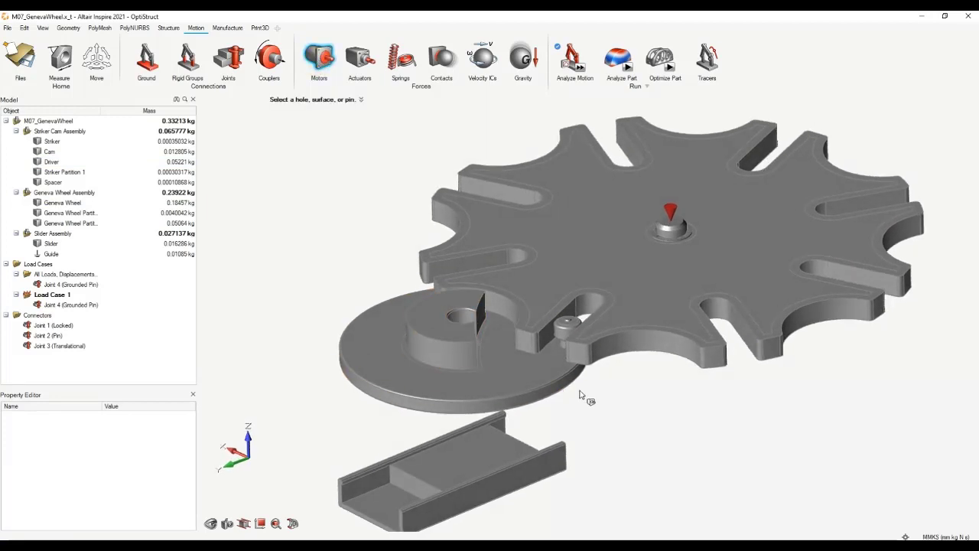
right_click_drag(579, 394, 616, 265)
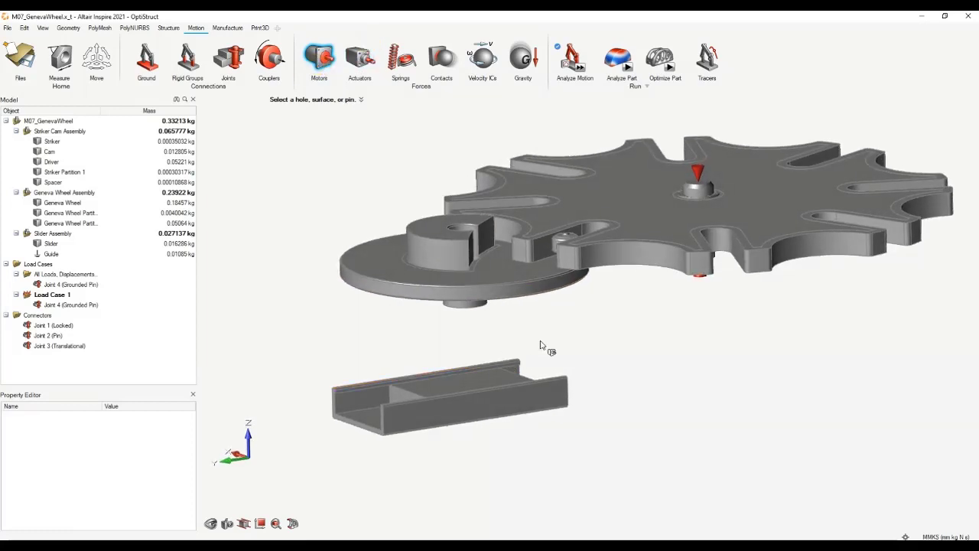
right_click_drag(614, 314, 612, 330)
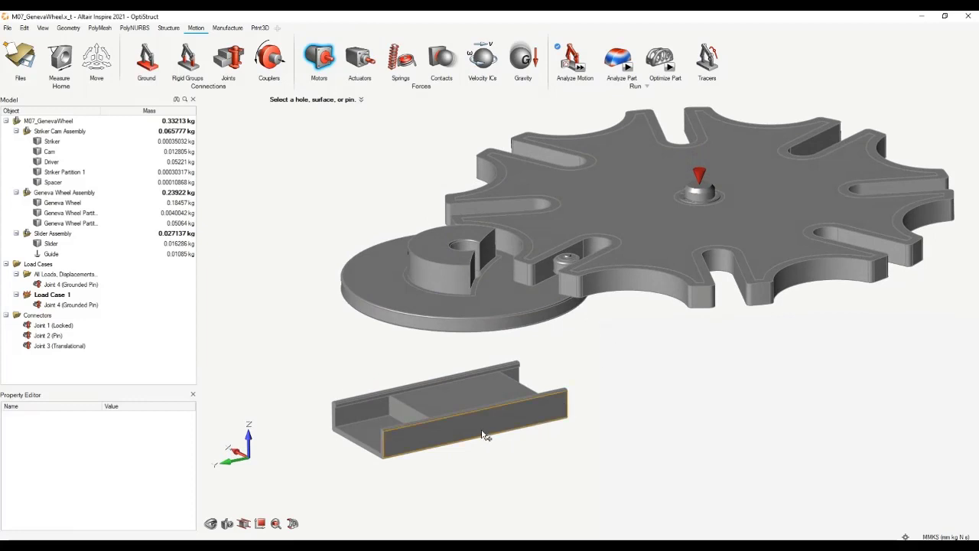
left_click(448, 409)
left_click(468, 395)
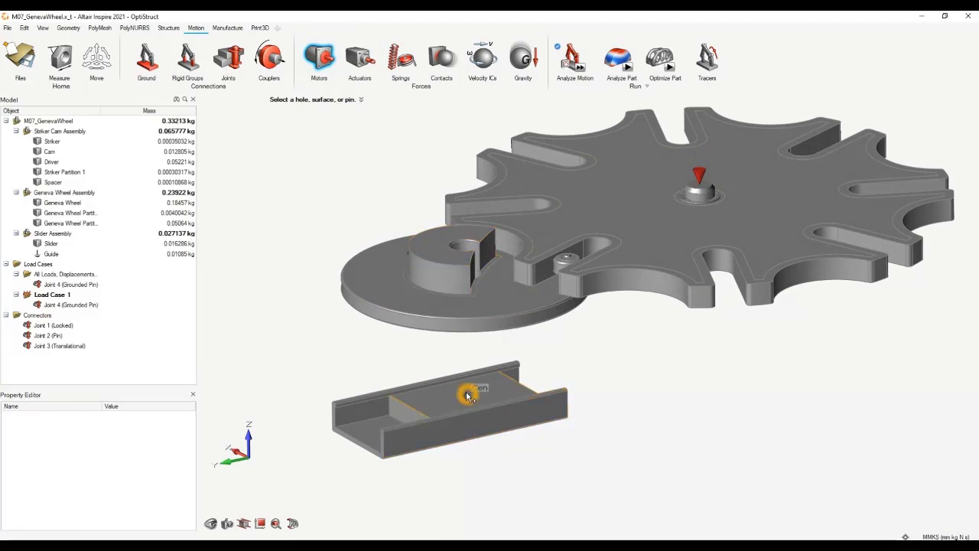
middle_click_drag(473, 372, 505, 277)
left_click(510, 289)
scroll(511, 289, "up", 3)
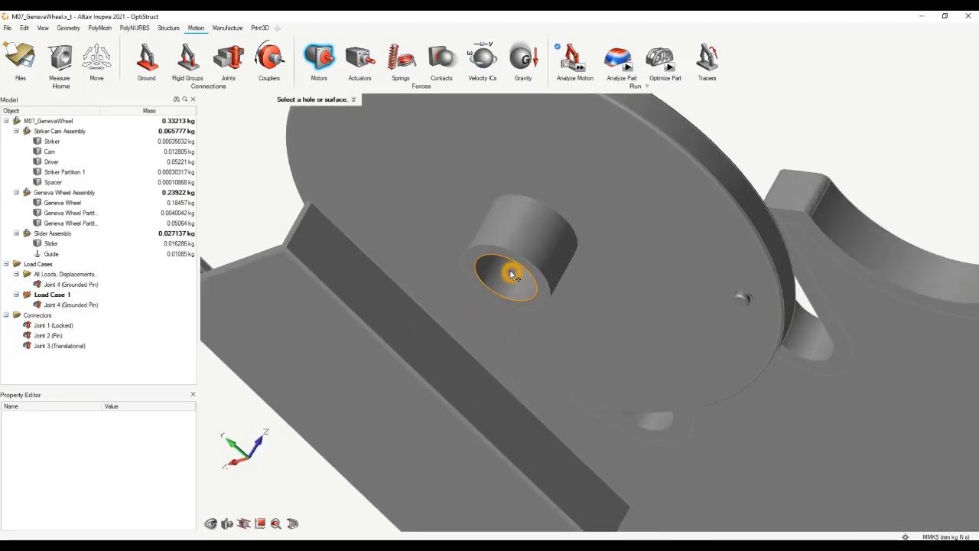
left_click(508, 277)
Change the motor's displayed graphic to the style with a smooth cylindrical body and a mounting base.
middle_click_drag(503, 260, 462, 330)
scroll(462, 328, "down", 3)
right_click_drag(454, 269, 413, 390)
left_click(588, 434)
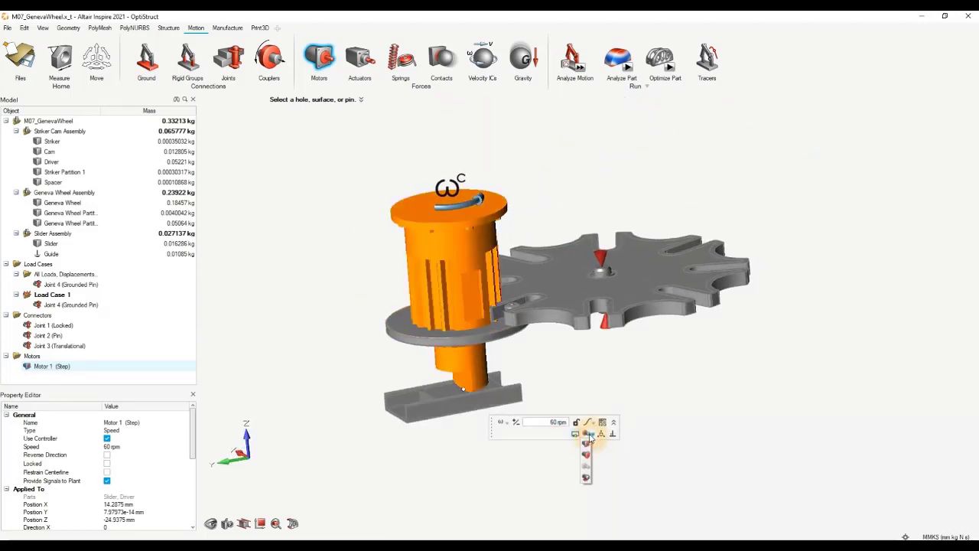
left_click(586, 447)
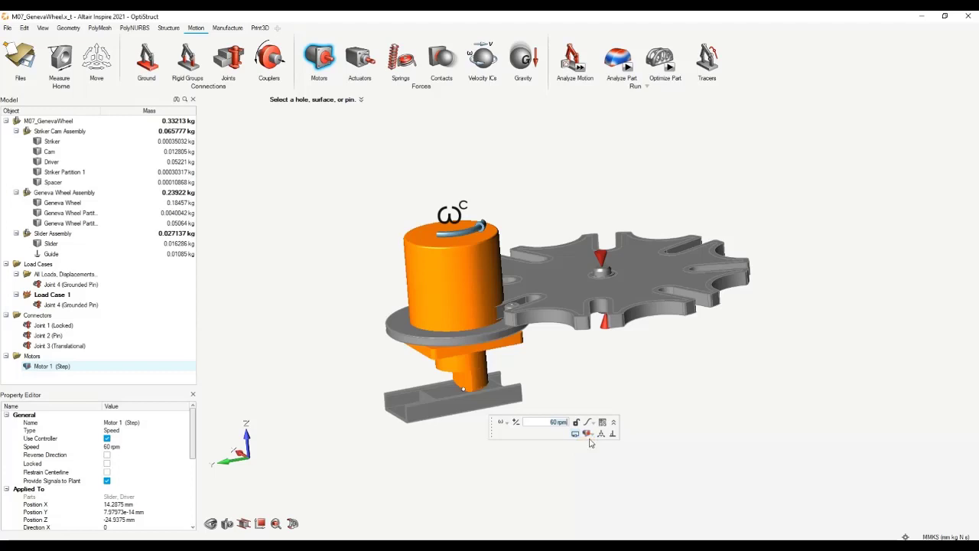
Change the motor's displayed graphic to the style with a domed, ribbed body and a round mounting flange.
left_click(588, 434)
left_click(588, 456)
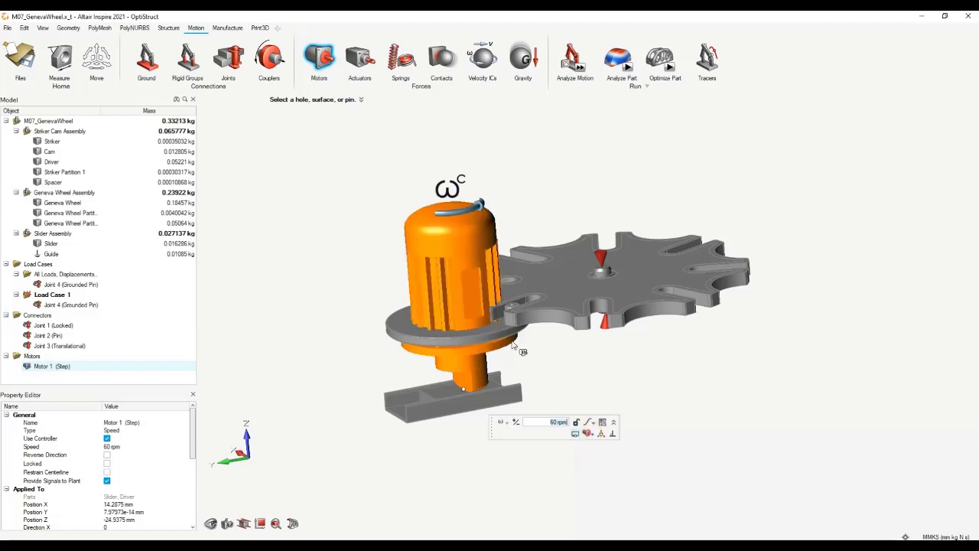
right_click_drag(539, 360, 552, 368)
mouse_move(552, 368)
middle_mouse_down()
mouse_move(636, 382)
mouse_move(544, 383)
middle_mouse_up()
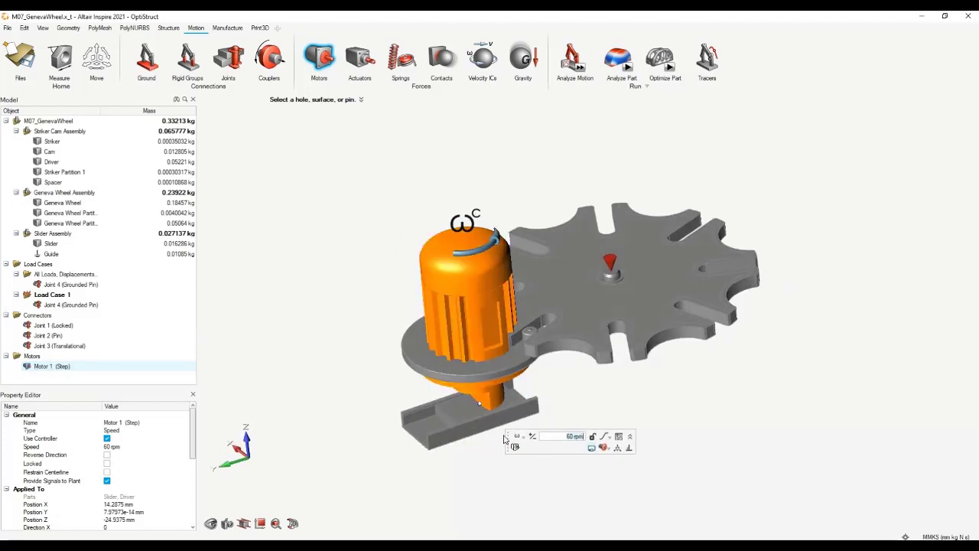
middle_click_drag(569, 410, 579, 411)
Set the motor's profile function to Step Dwell Step with a dwell time of 2 s.
left_click(107, 463)
left_click(107, 462)
scroll(136, 477, "down", 3)
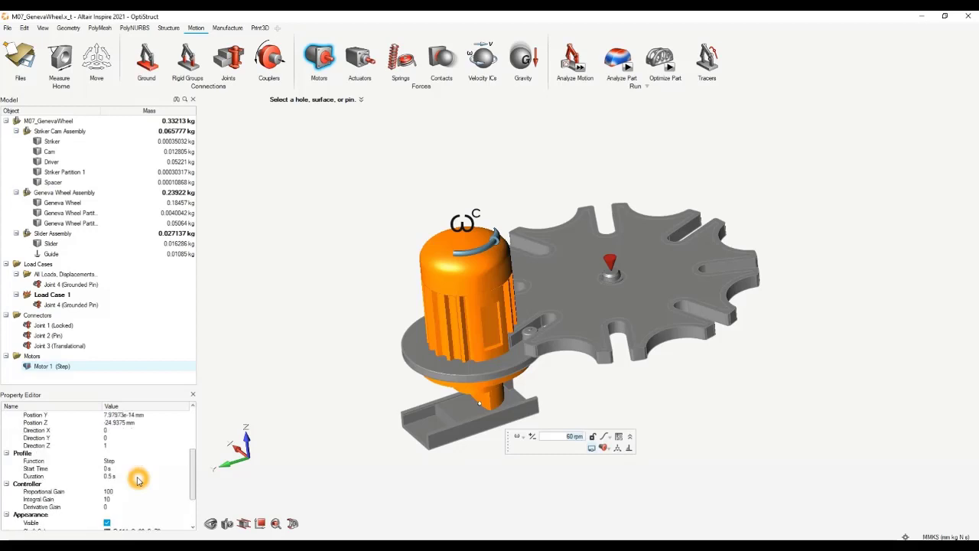
left_click(124, 461)
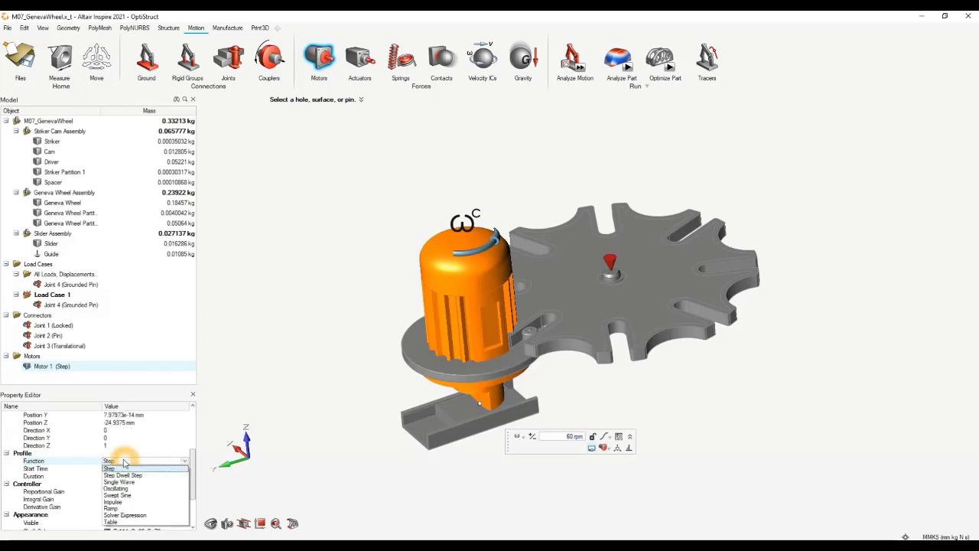
left_click(131, 477)
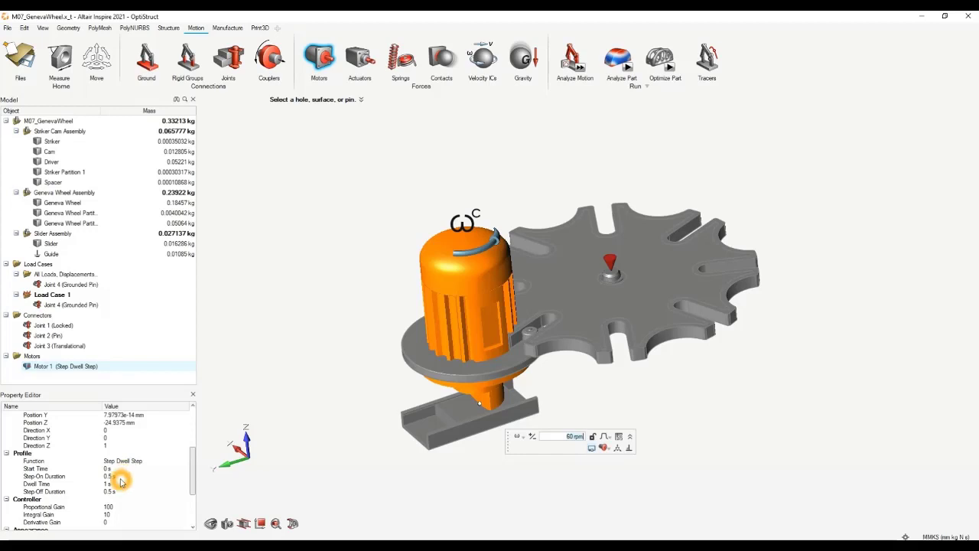
left_click(116, 484)
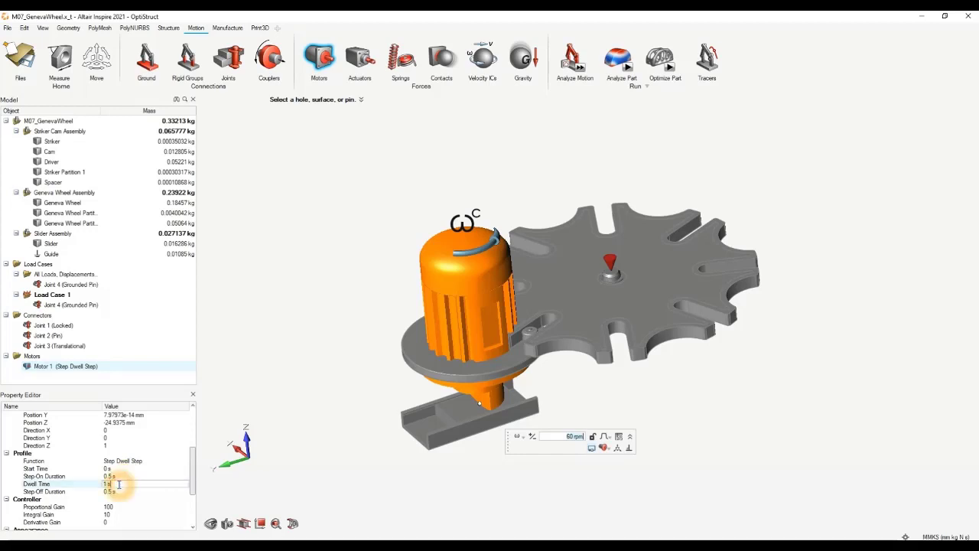
key("Tab")
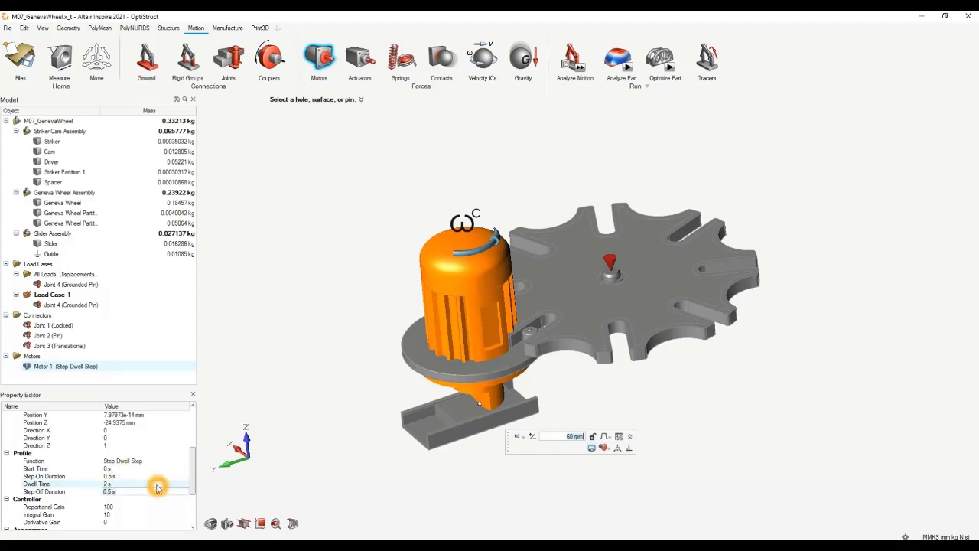
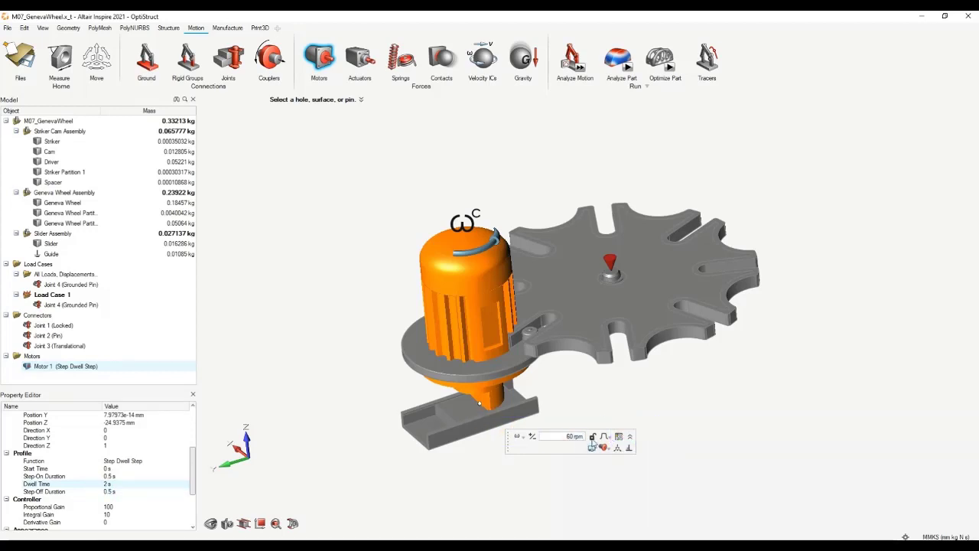
Review the motor's speed curve in the Profile Editor and set the end time to 5 s and the output rate to 50 Hz.
left_click(520, 437)
left_click(619, 437)
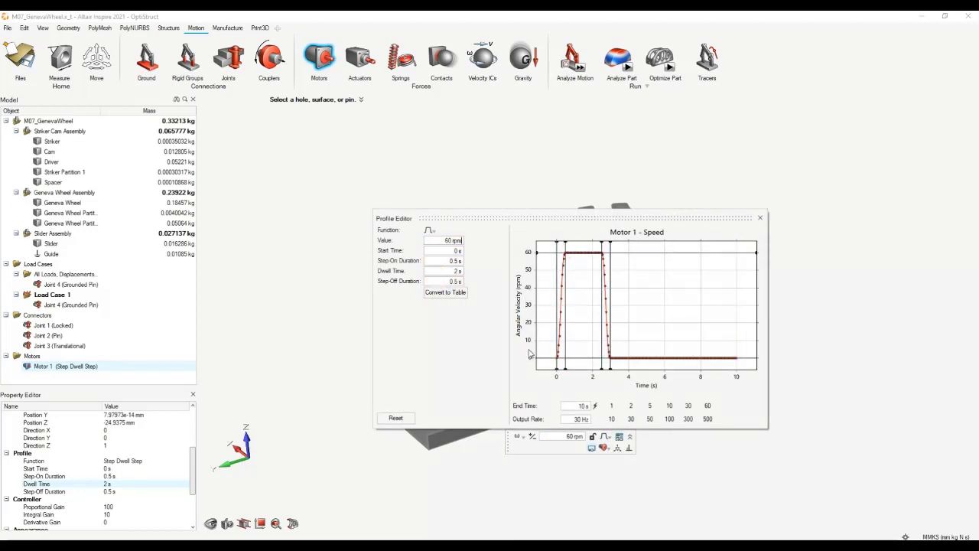
left_click(721, 341)
left_click(573, 251)
left_click(602, 247)
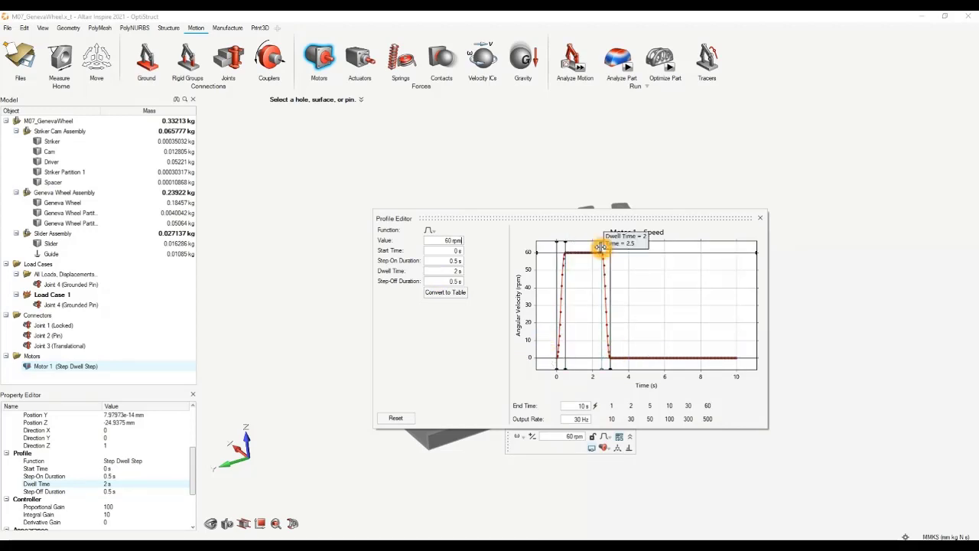
left_click(608, 368)
left_click(684, 364)
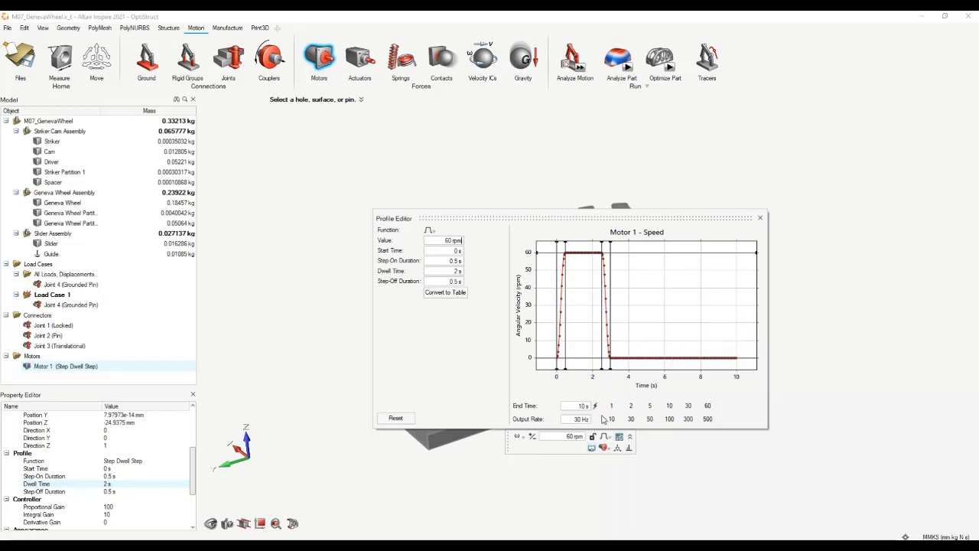
left_click(649, 405)
left_click(649, 409)
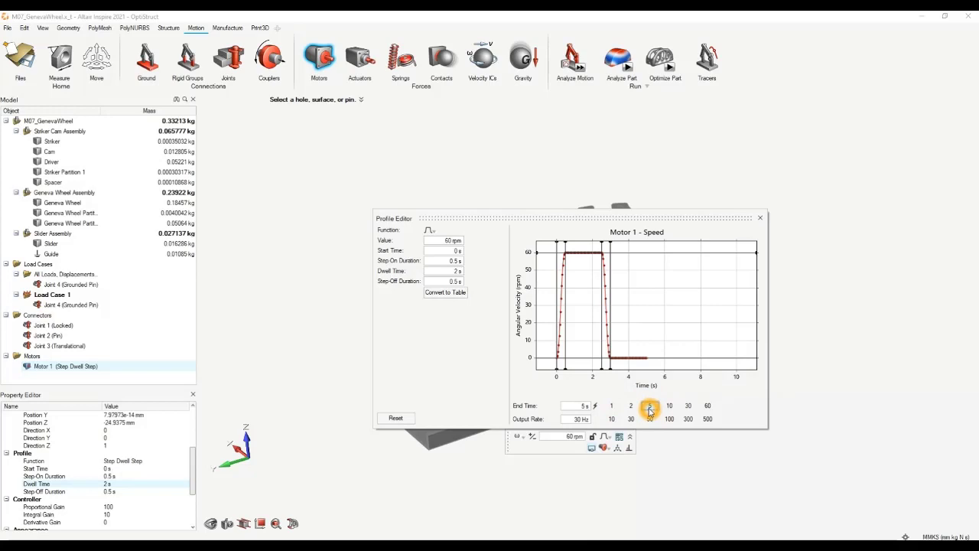
left_click(578, 424)
left_click(649, 419)
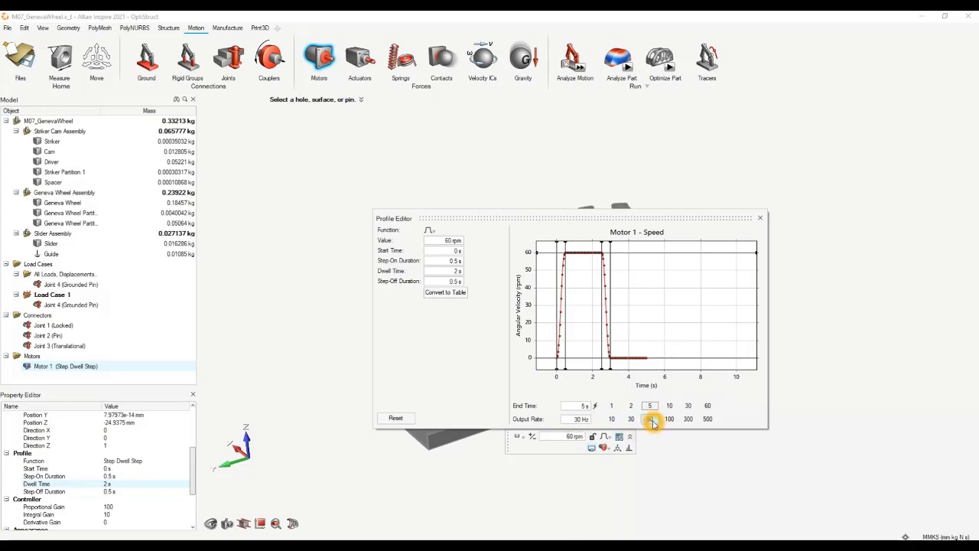
left_click(759, 218)
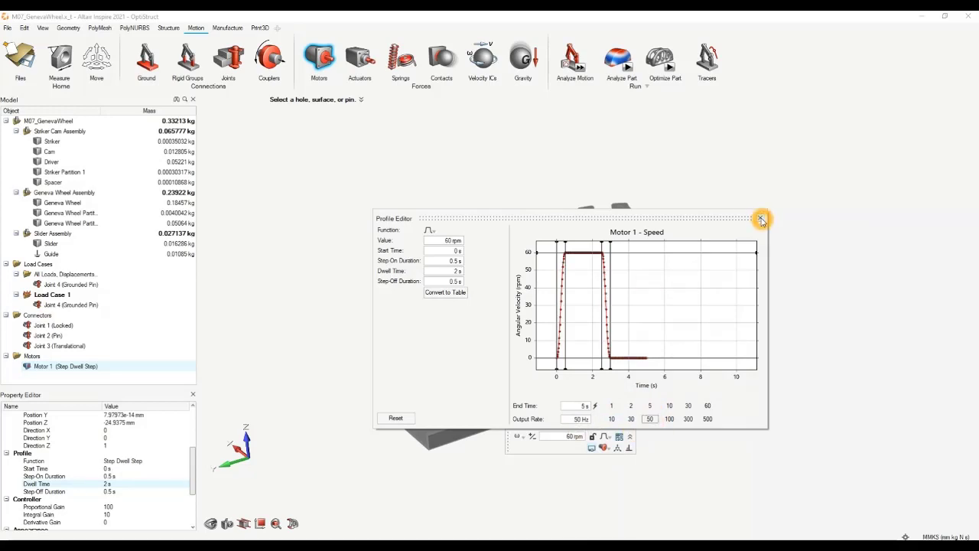
Exit the Motors tool and hide the motor in the model view.
right_click_drag(648, 374, 604, 363)
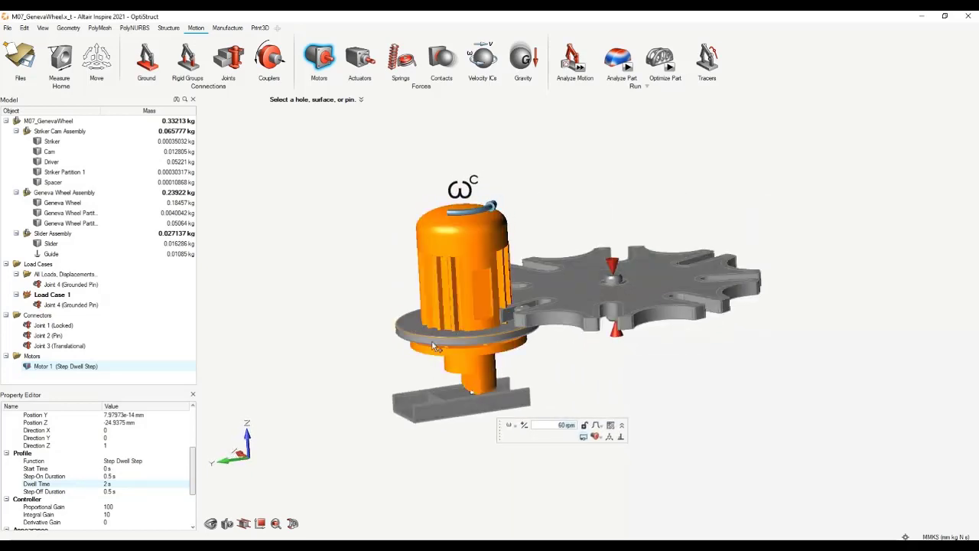
left_click(477, 333)
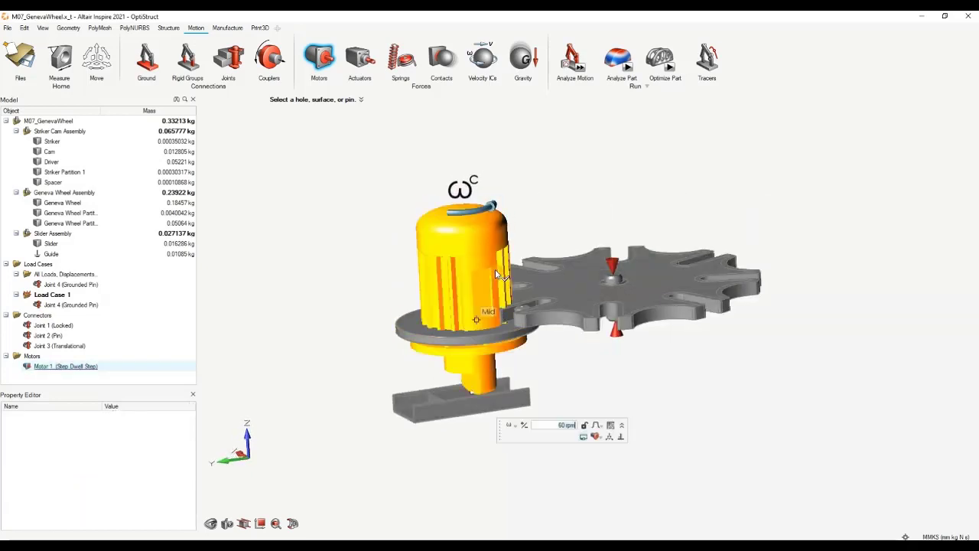
right_click(560, 341)
right_click(560, 342)
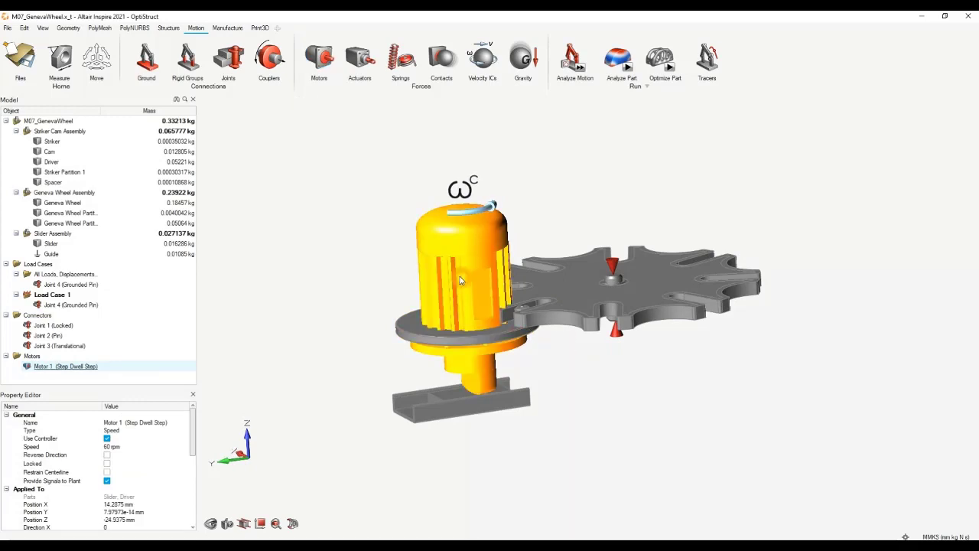
left_click(563, 358)
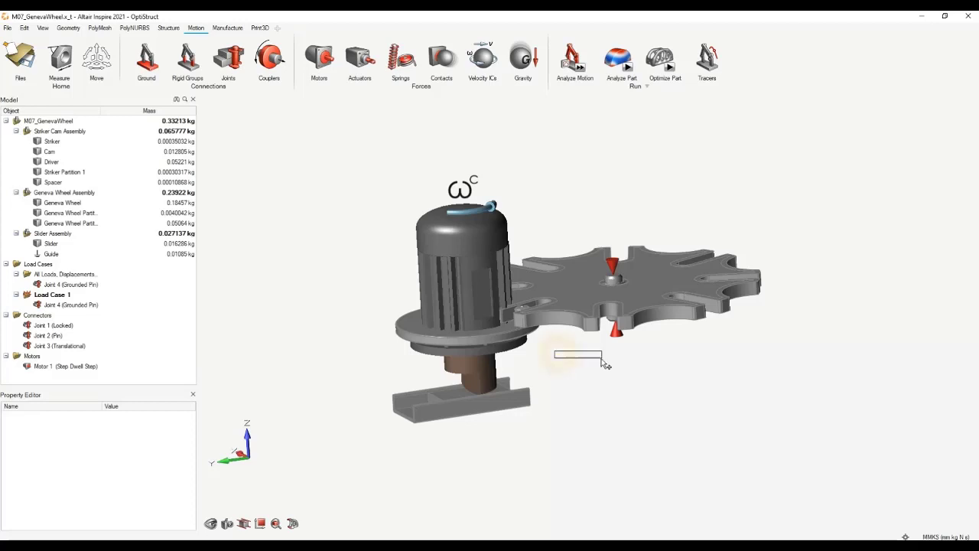
right_click_drag(560, 354, 525, 362)
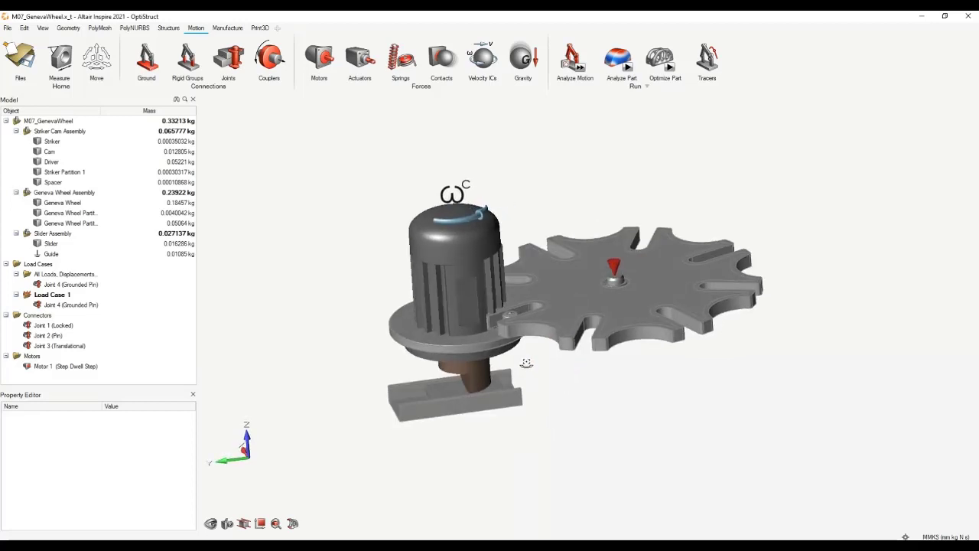
left_click(456, 268)
key("h")
right_click_drag(531, 366, 552, 357)
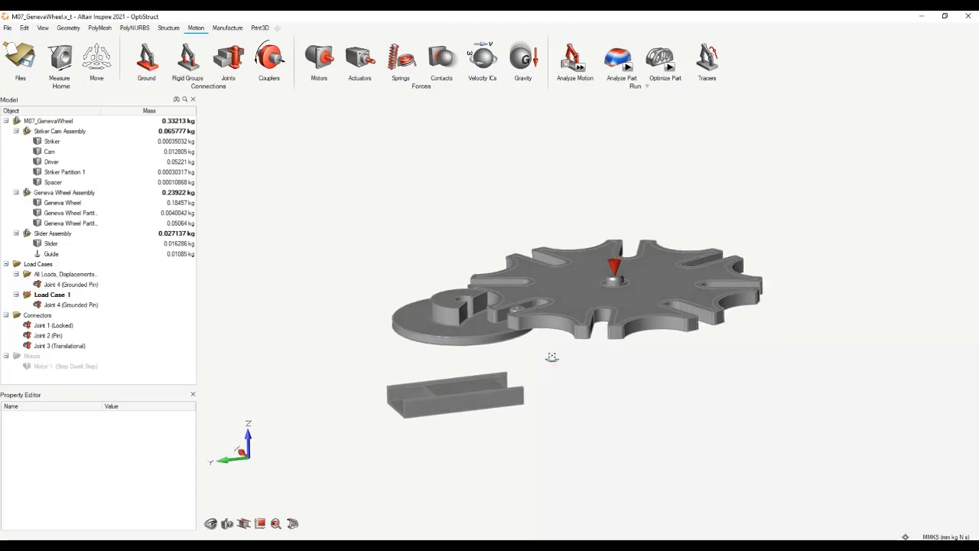
Create an actuator between the Guide and the Slider from the connected pair found by the Actuators tool.
left_click(352, 68)
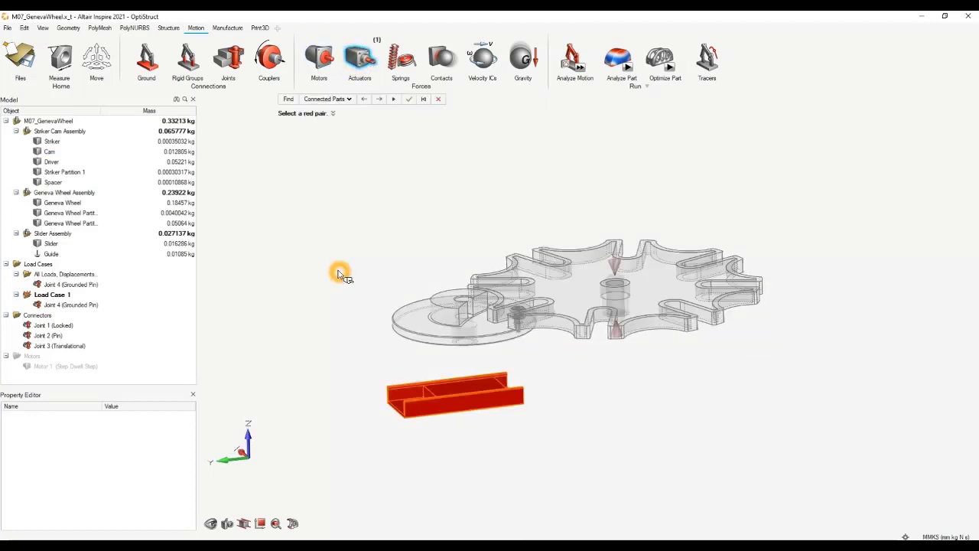
right_click_drag(310, 404, 711, 364)
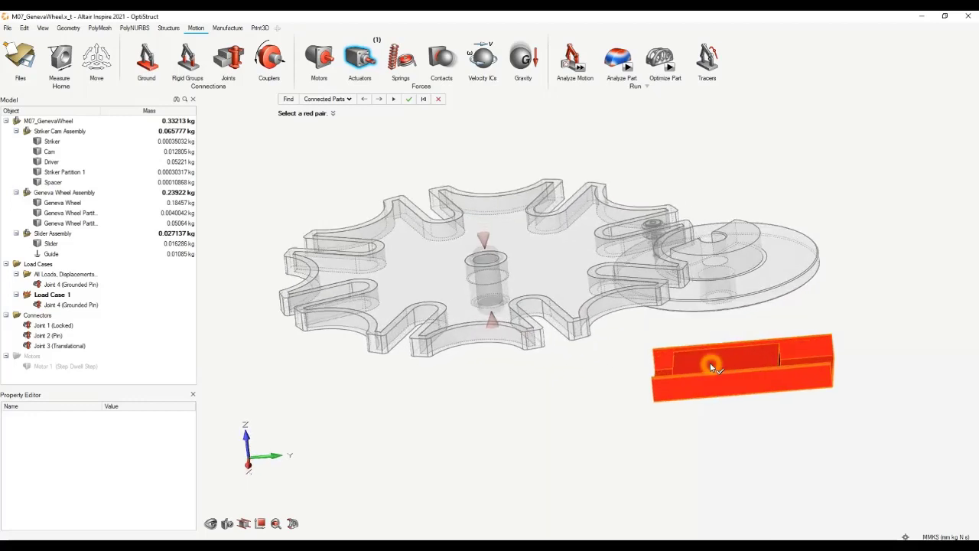
left_click(710, 362)
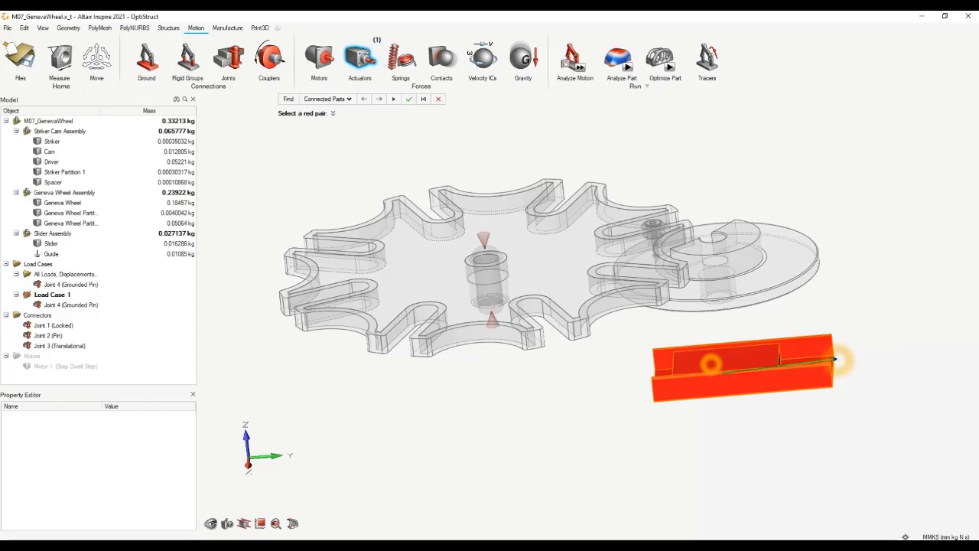
left_click(713, 399)
left_click(712, 331)
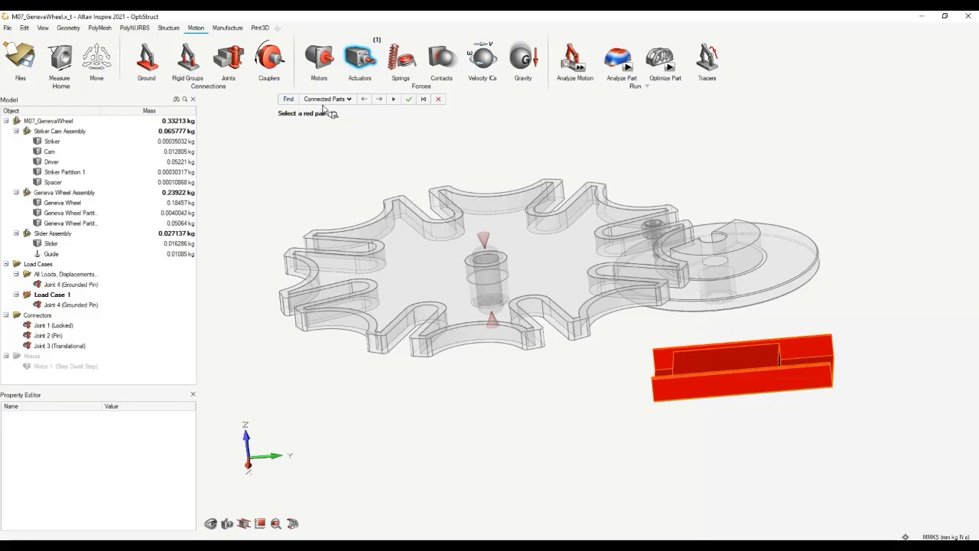
left_click(411, 100)
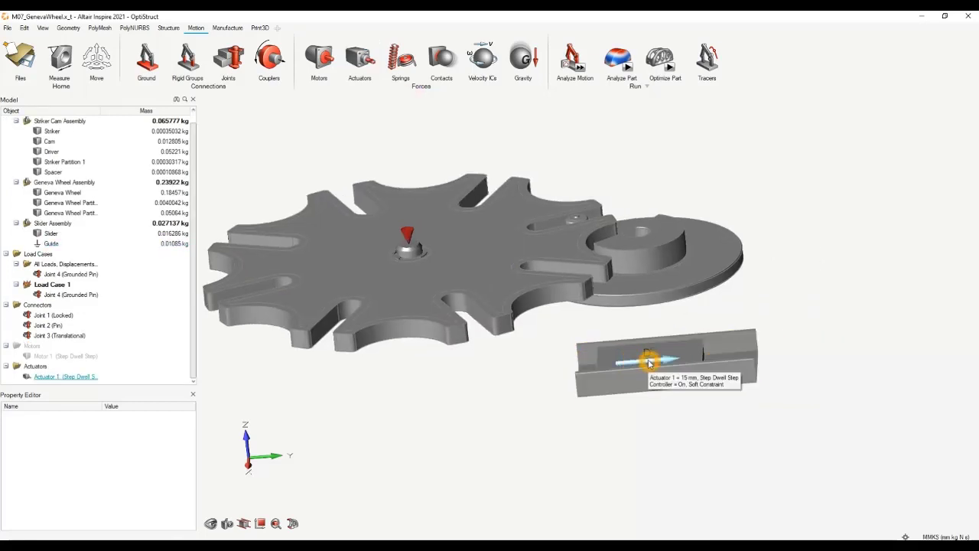
Set the actuator's displacement to 12 mm and its profile function to Step.
double_click(649, 362)
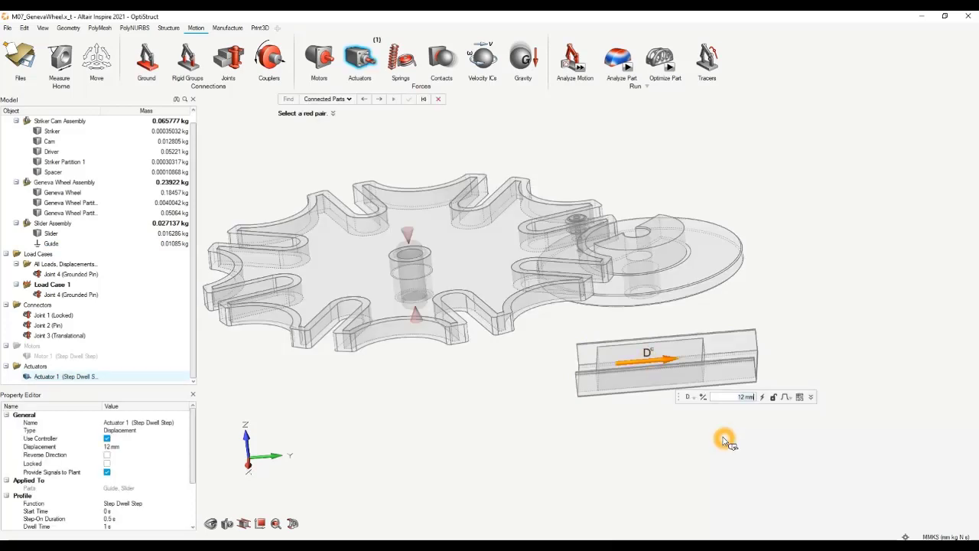
scroll(125, 470, "down", 2)
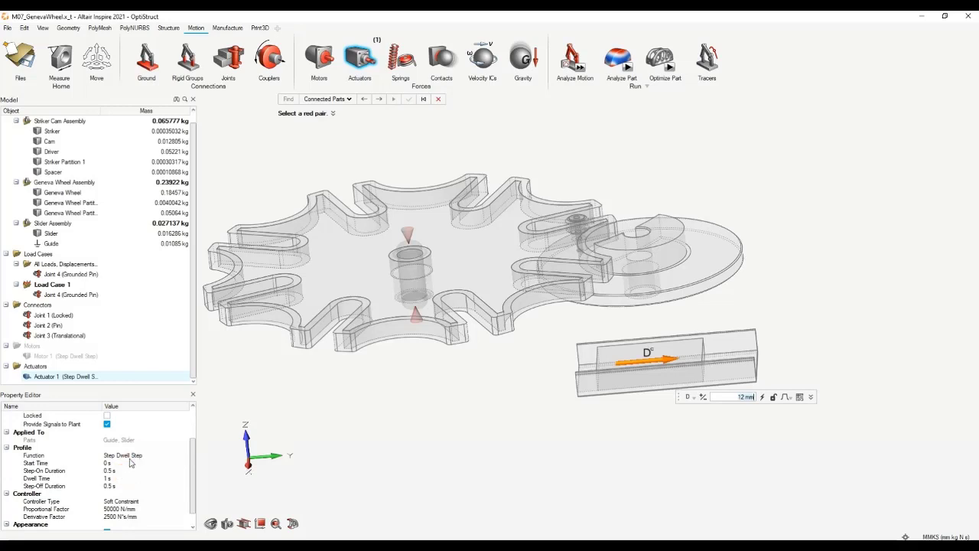
left_click(127, 456)
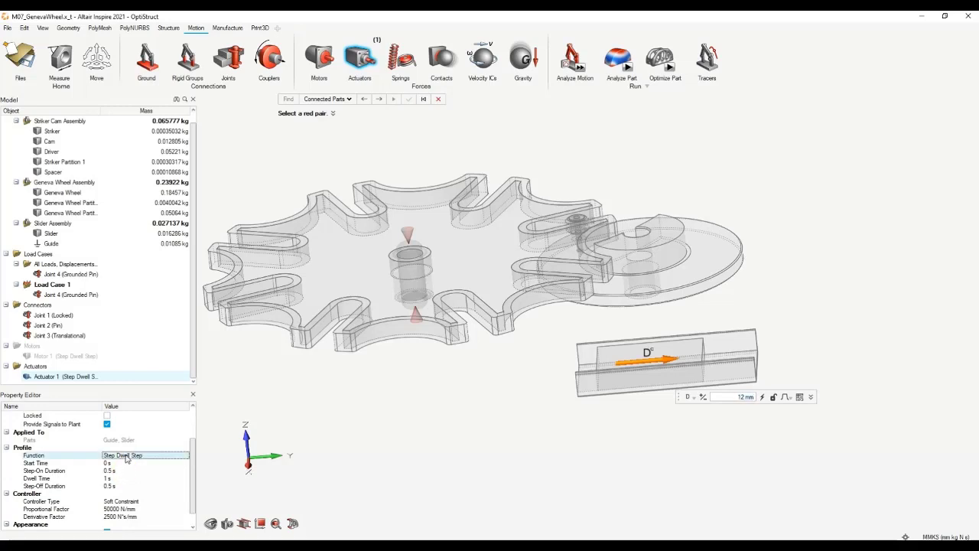
left_click(126, 457)
left_click(127, 464)
left_click(130, 473)
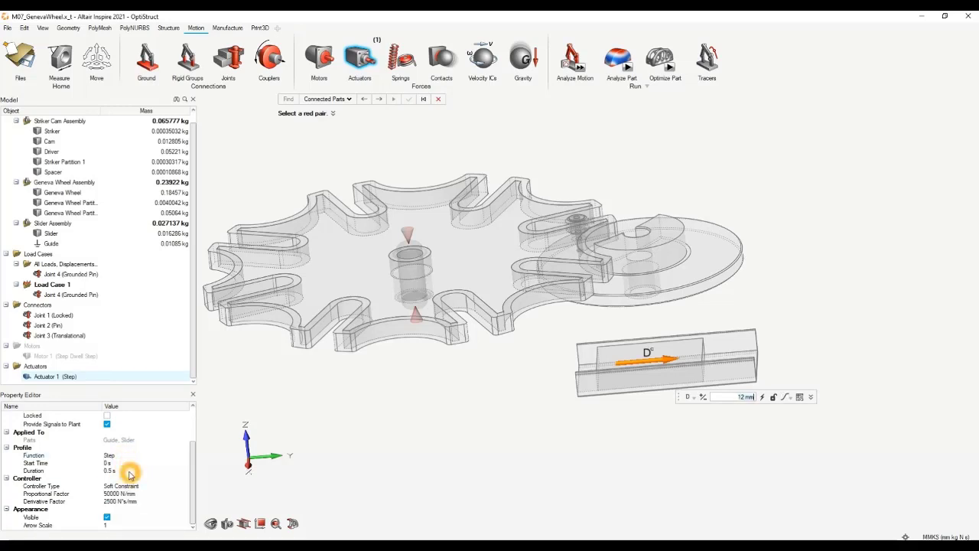
Set the actuator's step duration to 2.5 s and exit the Actuators tool.
left_click(122, 471)
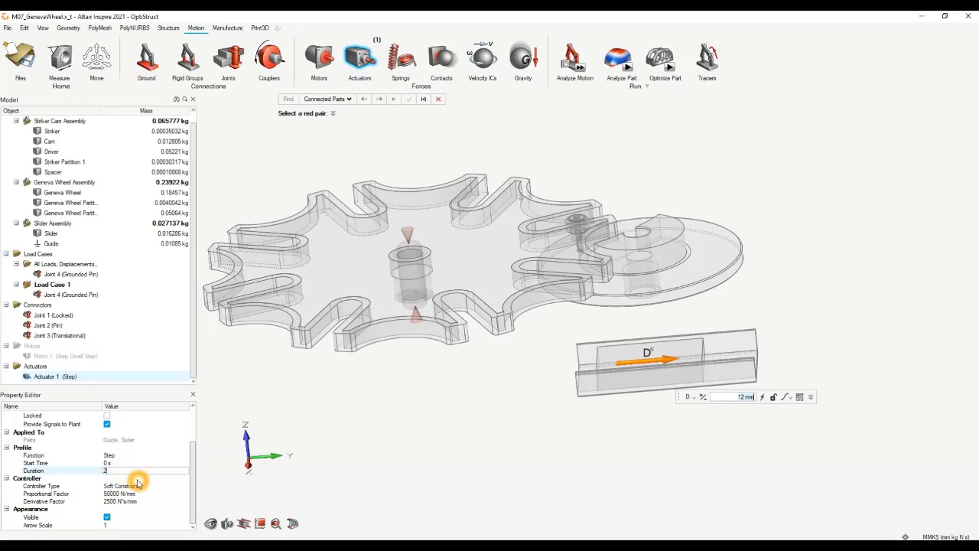
type("2.5")
left_click(138, 482)
right_click_drag(564, 411, 520, 257)
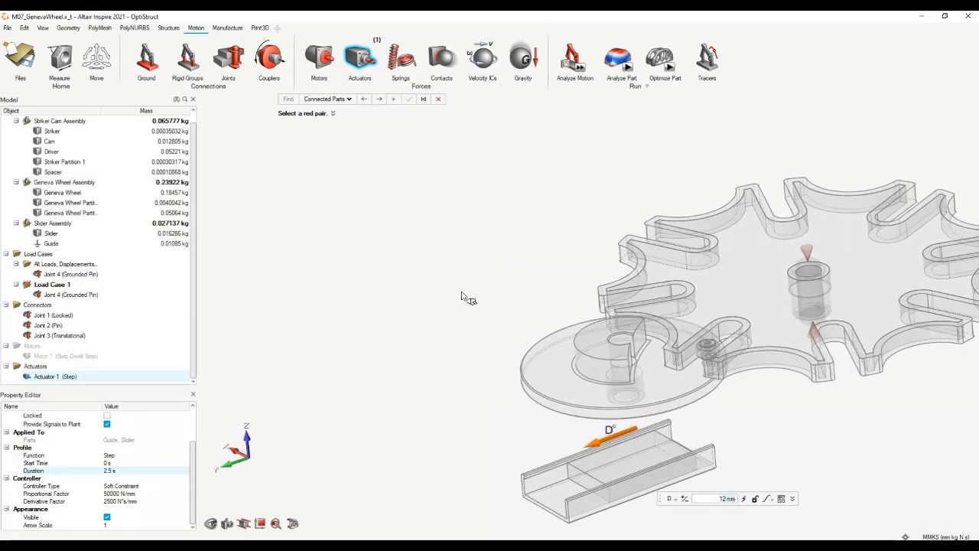
left_click(539, 213)
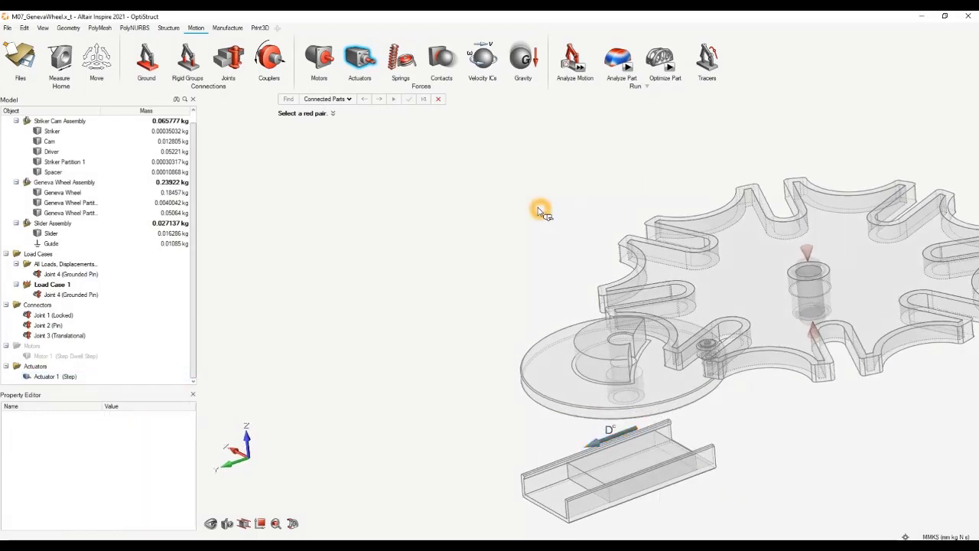
right_click_drag(453, 281, 326, 278)
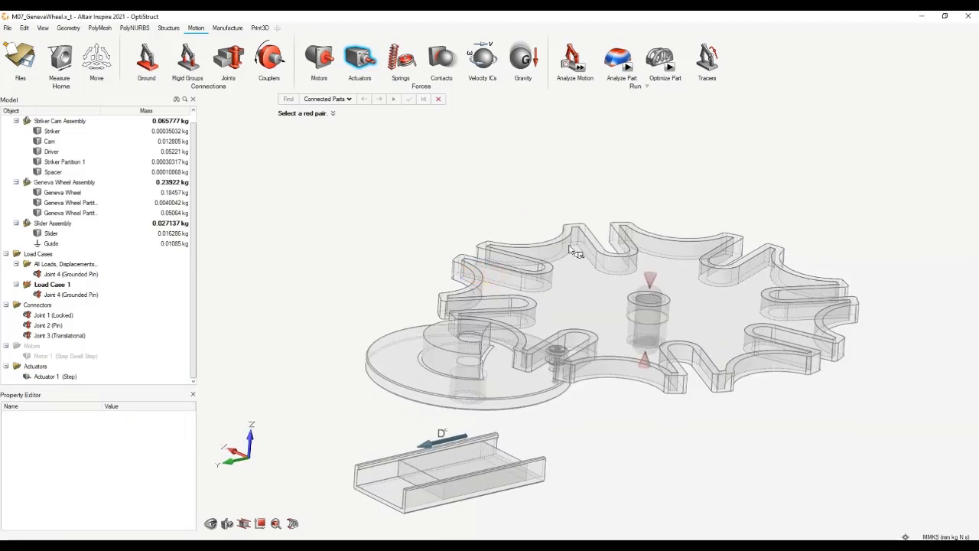
left_click(509, 409)
left_click(326, 213)
Create a contact between the Striker and the Geneva Wheel's outer rim part, Geneva Wheel Partition 2, and exit the Contacts tool.
left_click(448, 81)
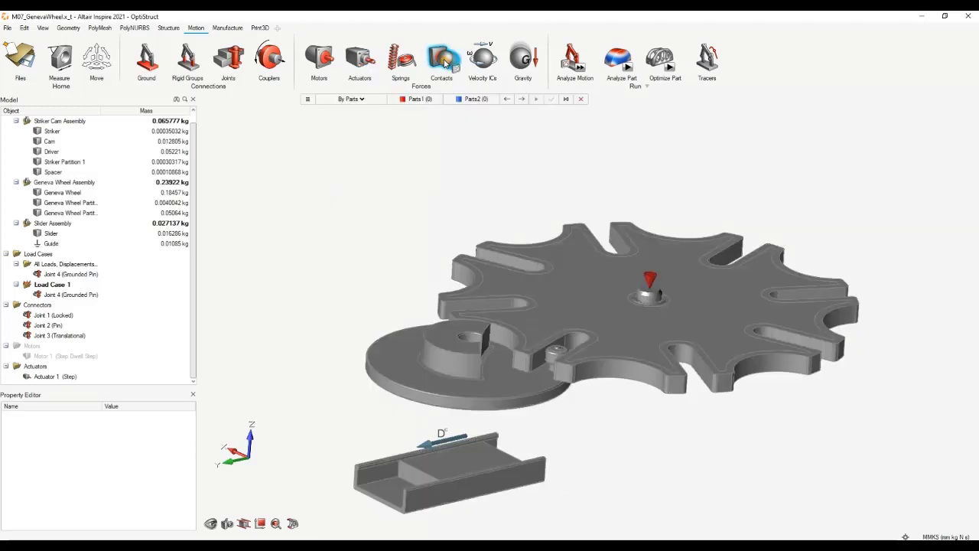
scroll(548, 373, "up", 2)
left_click(552, 350)
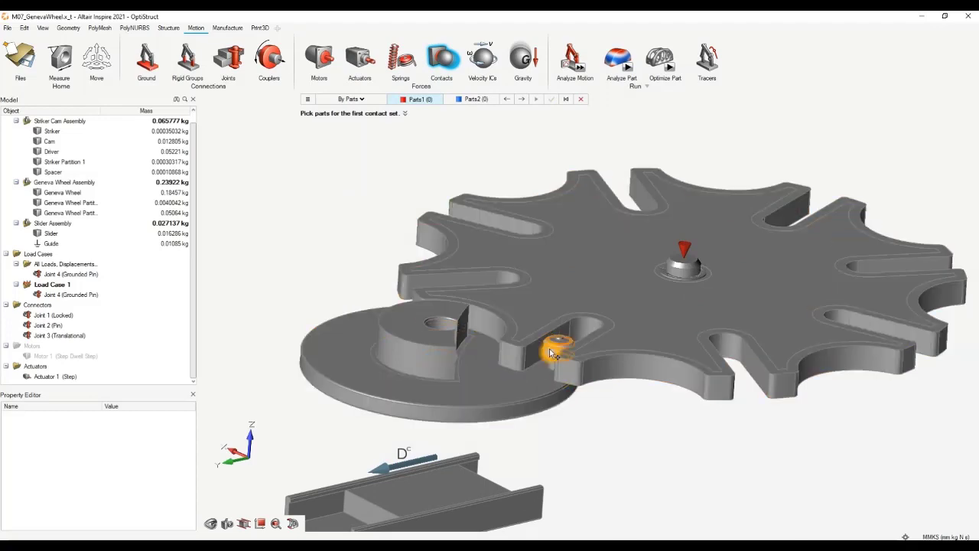
left_click(474, 99)
left_click(585, 330)
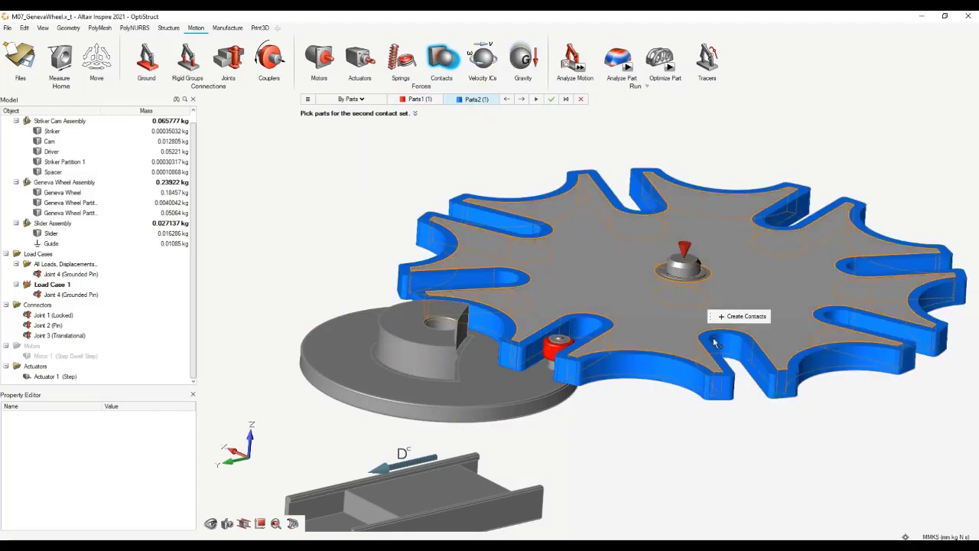
left_click(747, 314)
left_click(636, 509)
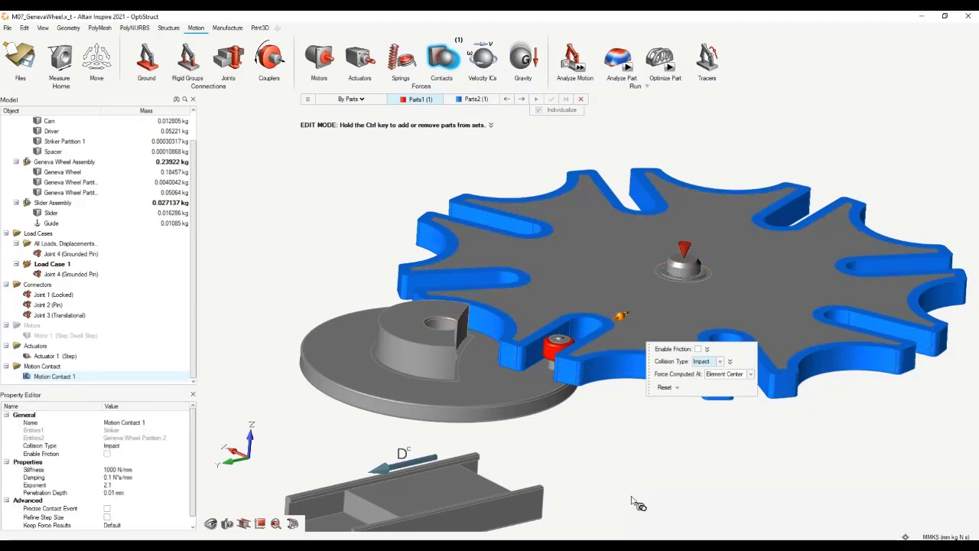
left_click(599, 452)
right_click(599, 451)
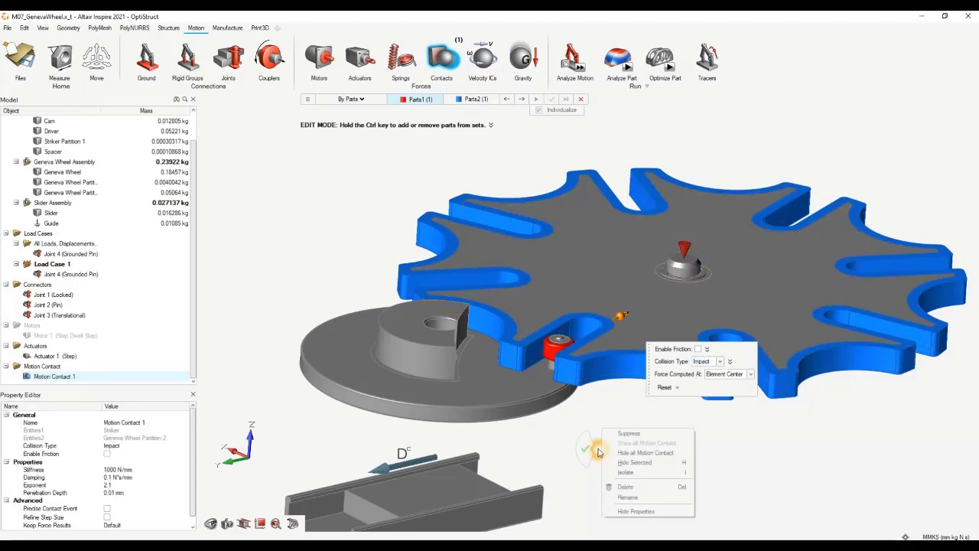
left_click(585, 448)
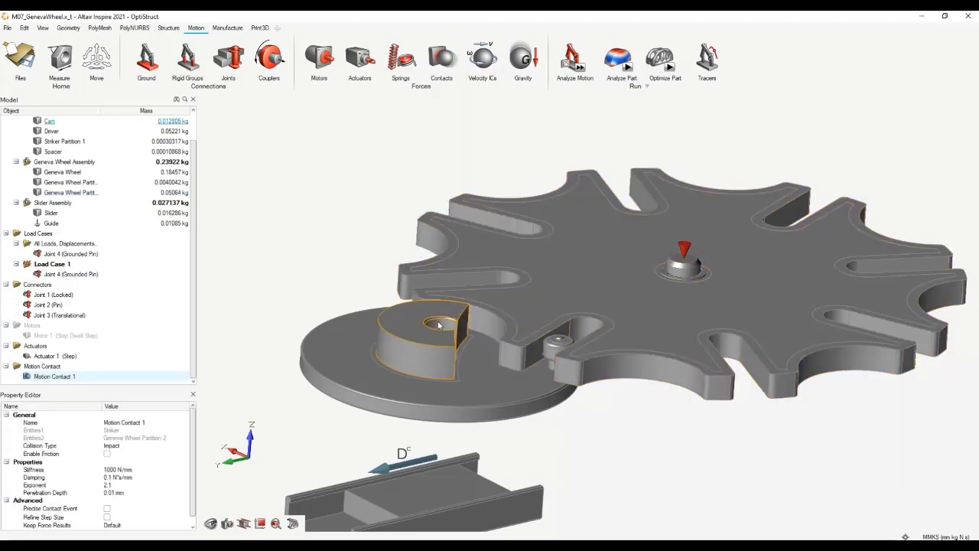
Create a second contact between the Cam and Geneva Wheel Partition 2, exit the Contacts tool and check the contact's properties.
left_click(409, 336)
left_click(491, 329)
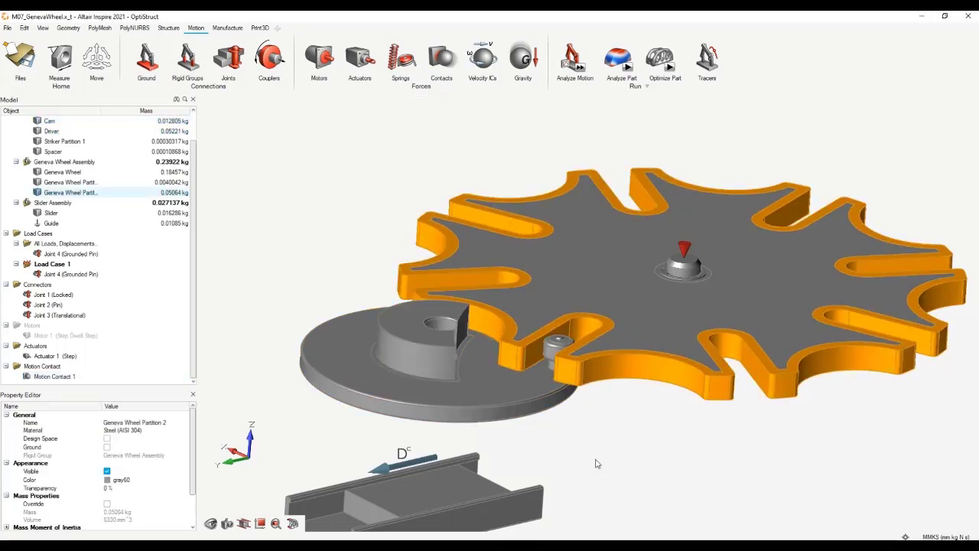
left_click(596, 463)
left_click(441, 62)
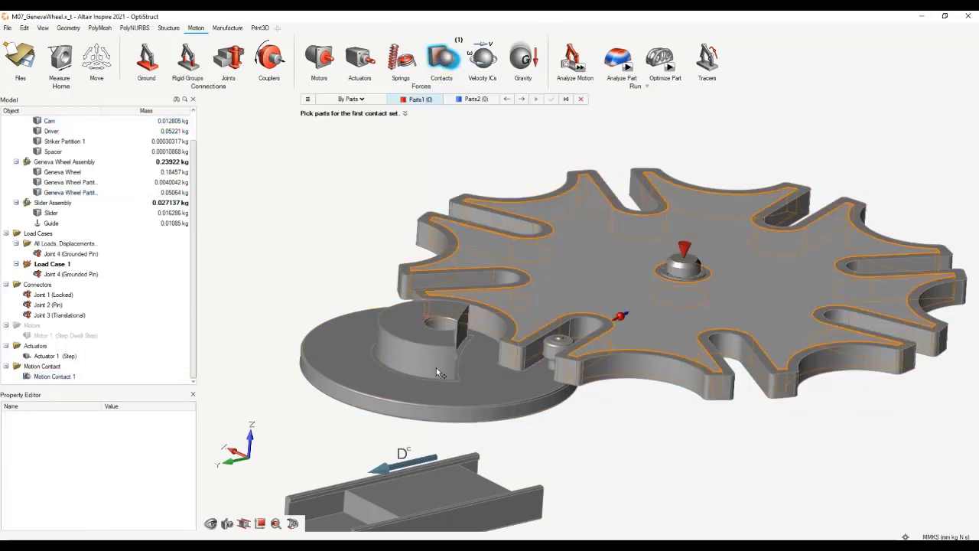
left_click(398, 340)
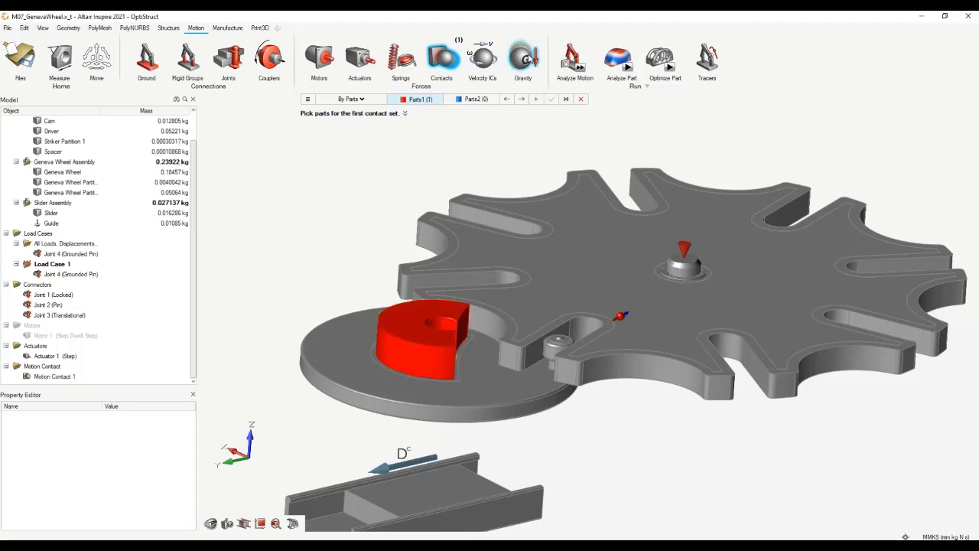
left_click(489, 325)
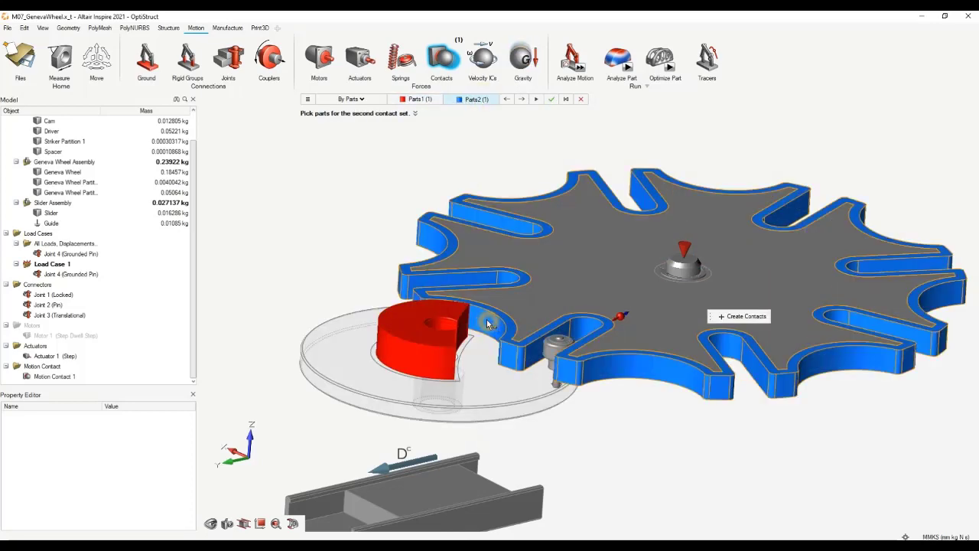
left_click(747, 319)
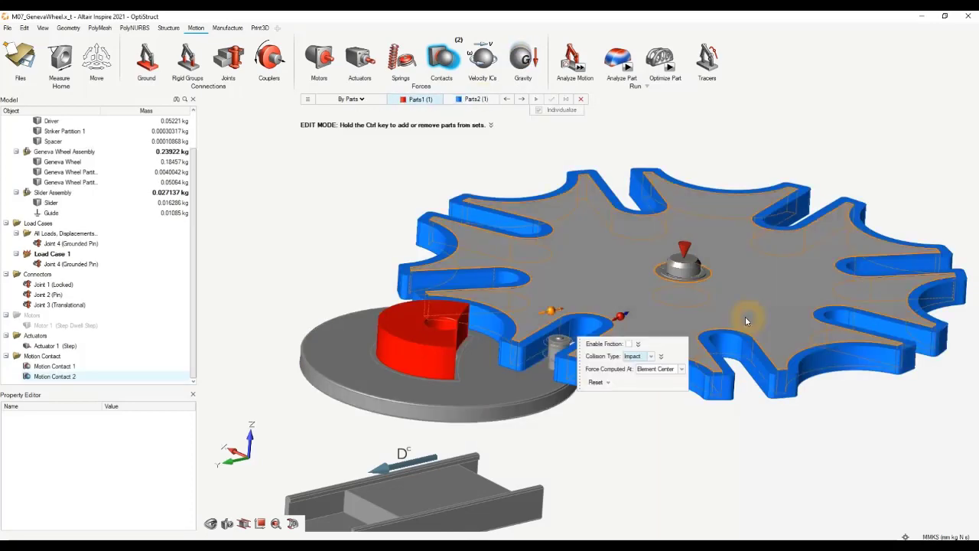
right_click_drag(680, 417, 624, 435)
scroll(621, 428, "down", 3)
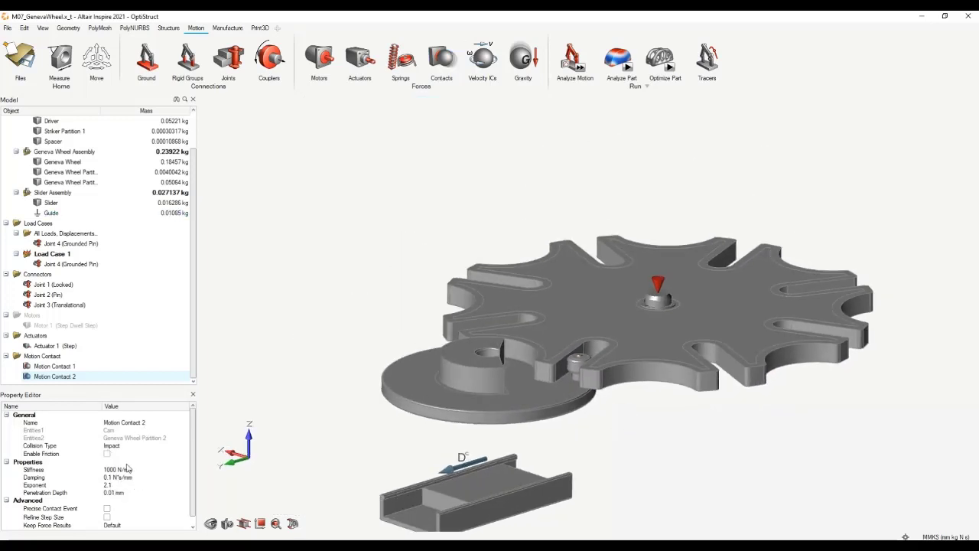
scroll(123, 473, "down", 1)
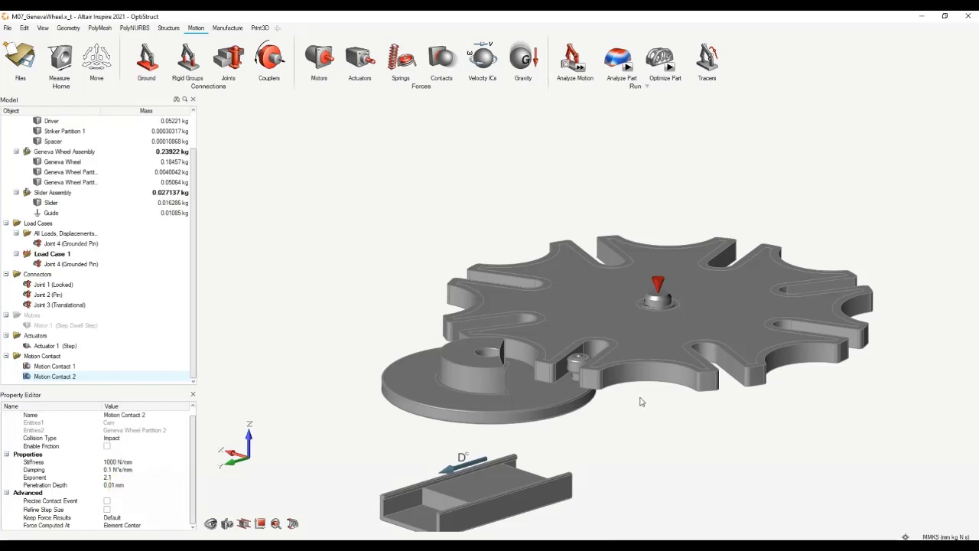
left_click(125, 443)
Specify a 5 s end time and a 50 Hz output rate for the motion analysis and close its run settings.
middle_click_drag(475, 203, 485, 158)
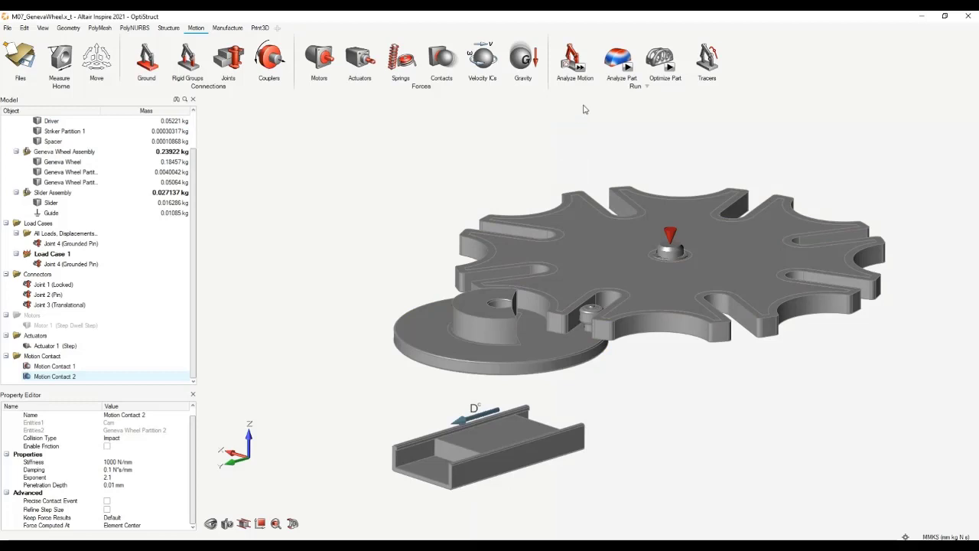
left_click(579, 68)
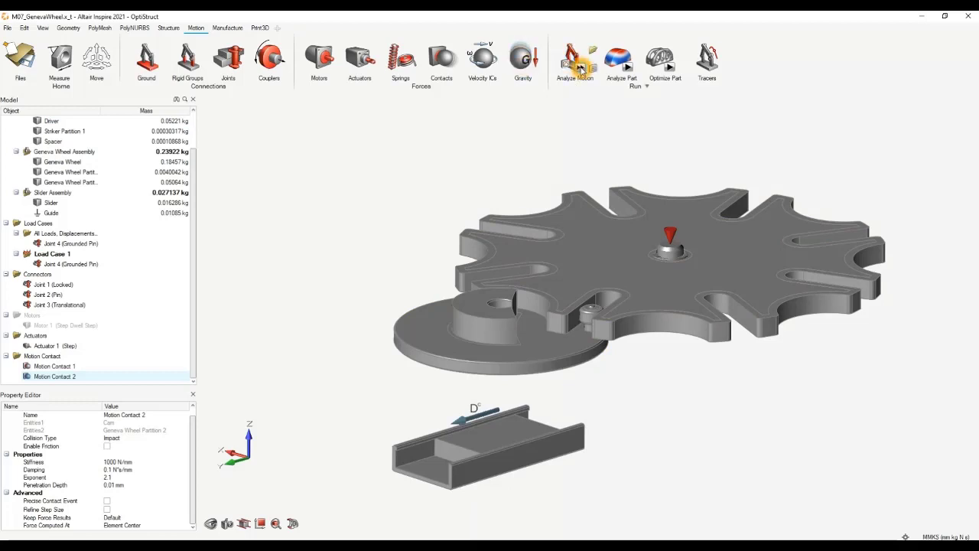
left_click(690, 110)
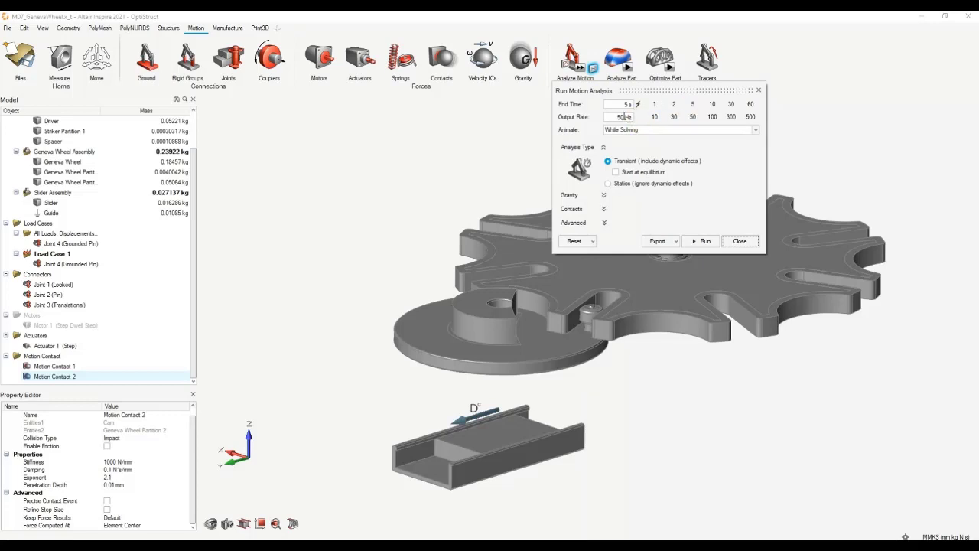
left_click(685, 126)
left_click(693, 137)
left_click(739, 243)
left_click(608, 418)
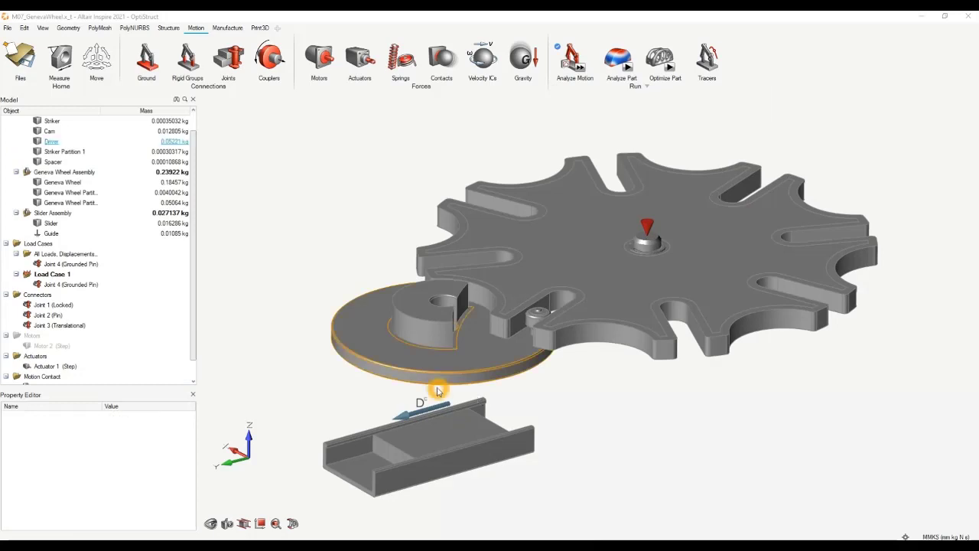
Delete the existing Step-profile motor, Motor 2, from the model.
left_click(432, 344)
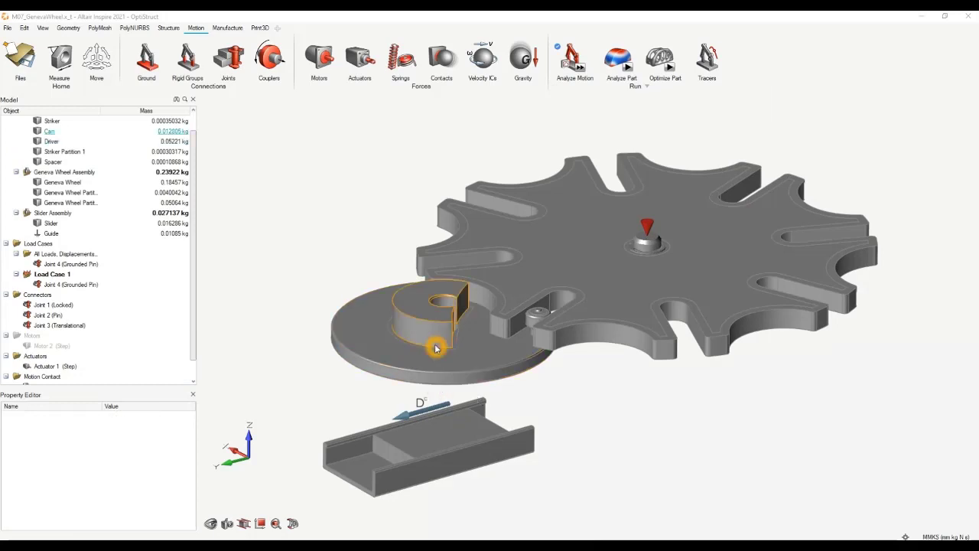
left_click(56, 347)
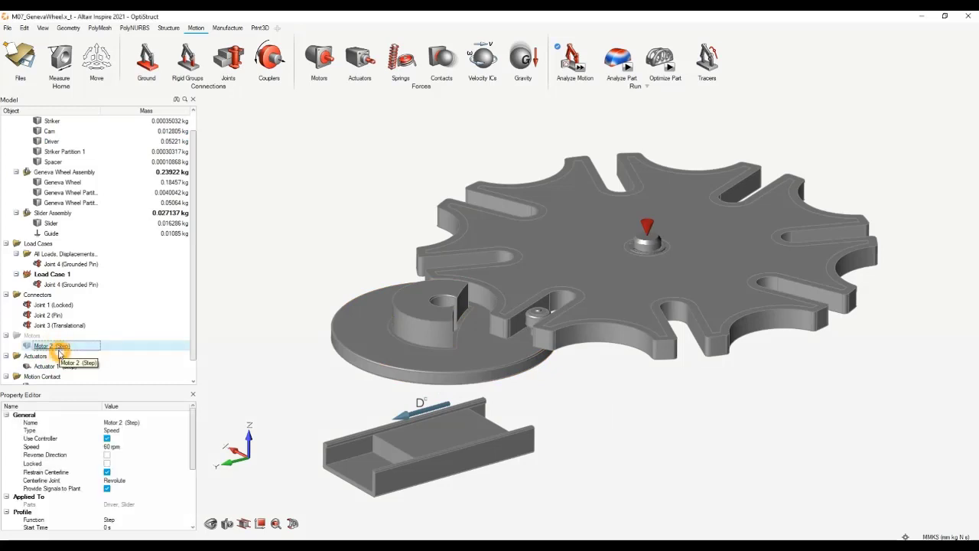
key("Delete")
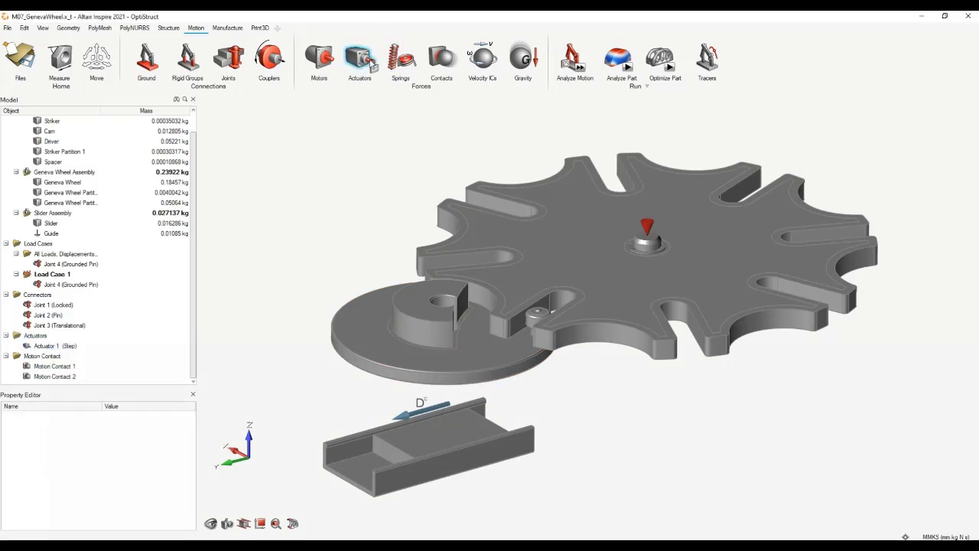
Create a motor on the hole in the Driver's underside hub, with the Slider as its supporting part.
left_click(328, 69)
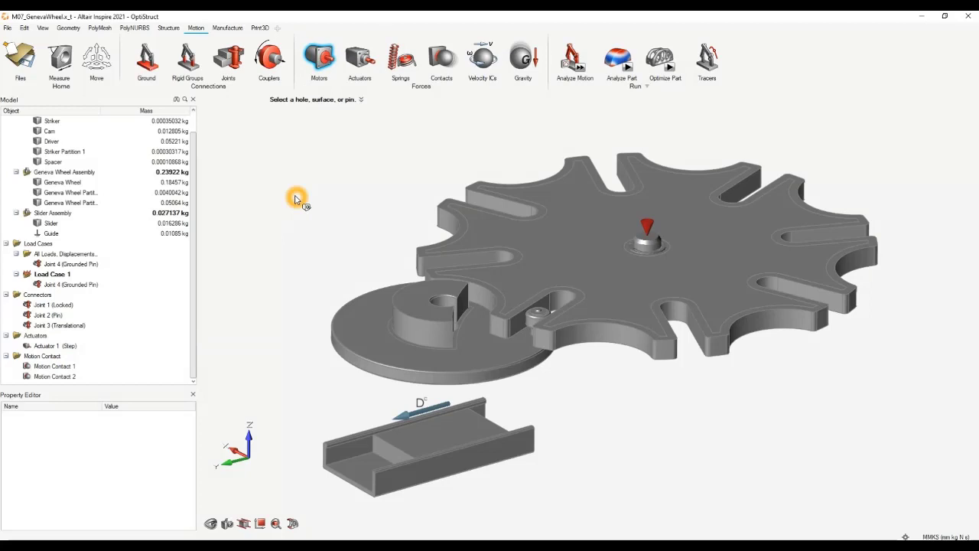
left_click(442, 429)
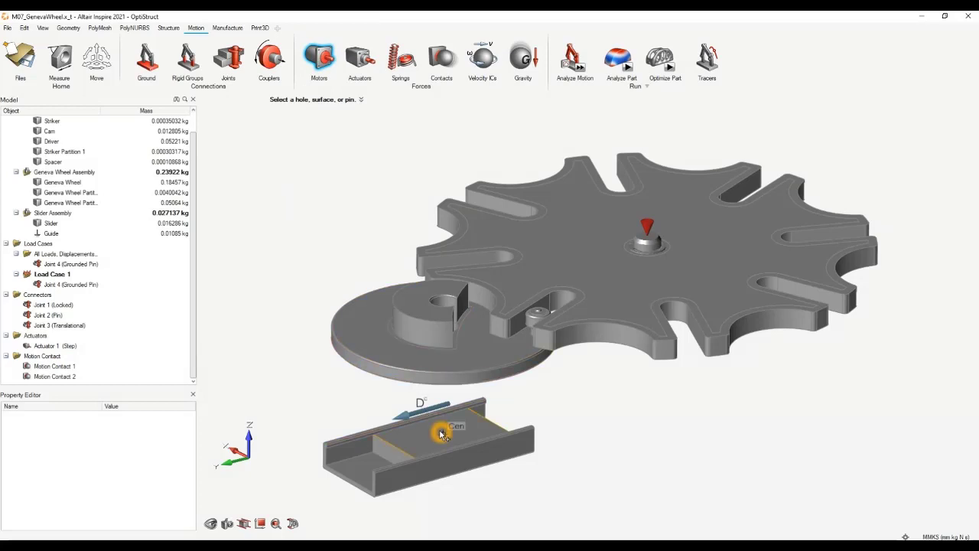
mouse_move(442, 391)
middle_mouse_down()
mouse_move(453, 328)
mouse_move(441, 397)
middle_mouse_up()
right_click_drag(440, 395, 411, 348)
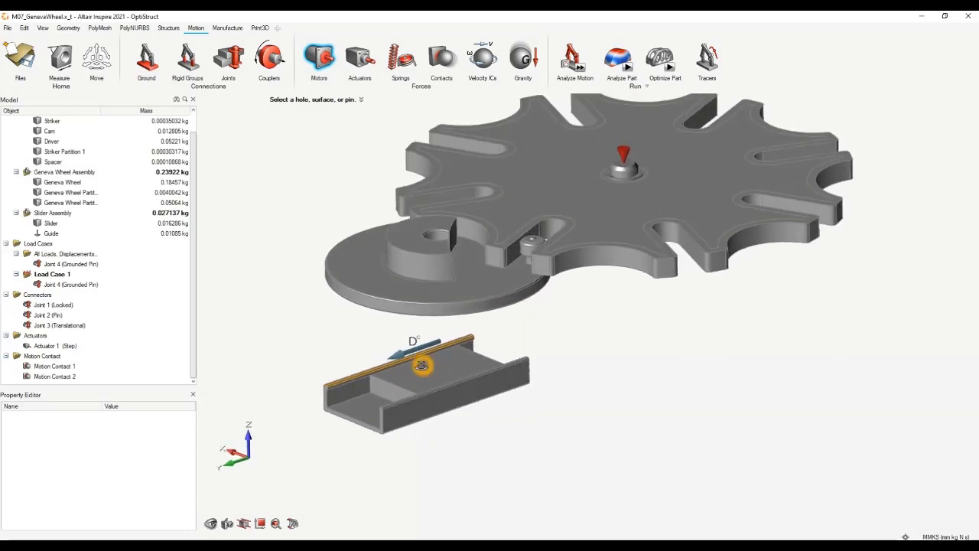
middle_click_drag(477, 324, 454, 232)
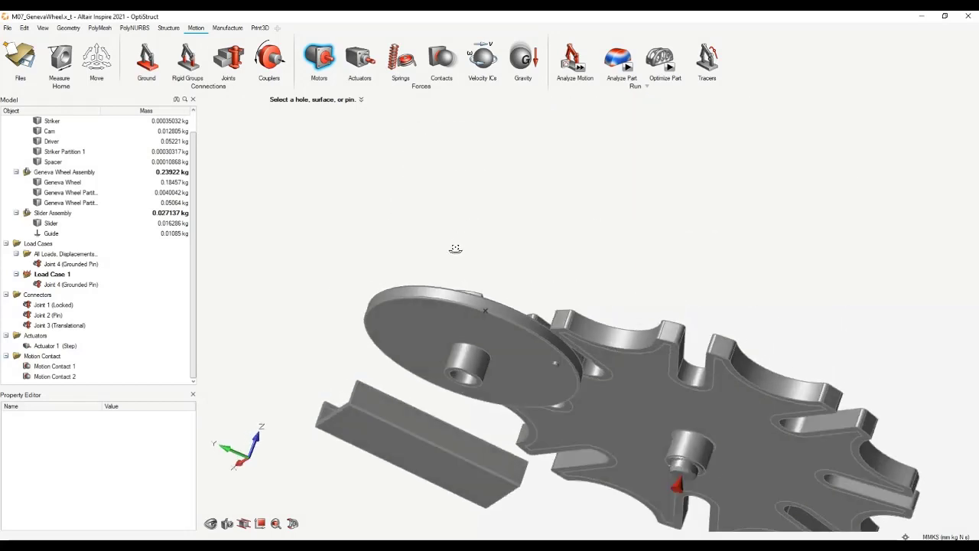
scroll(478, 387, "up", 3)
scroll(472, 396, "up", 5)
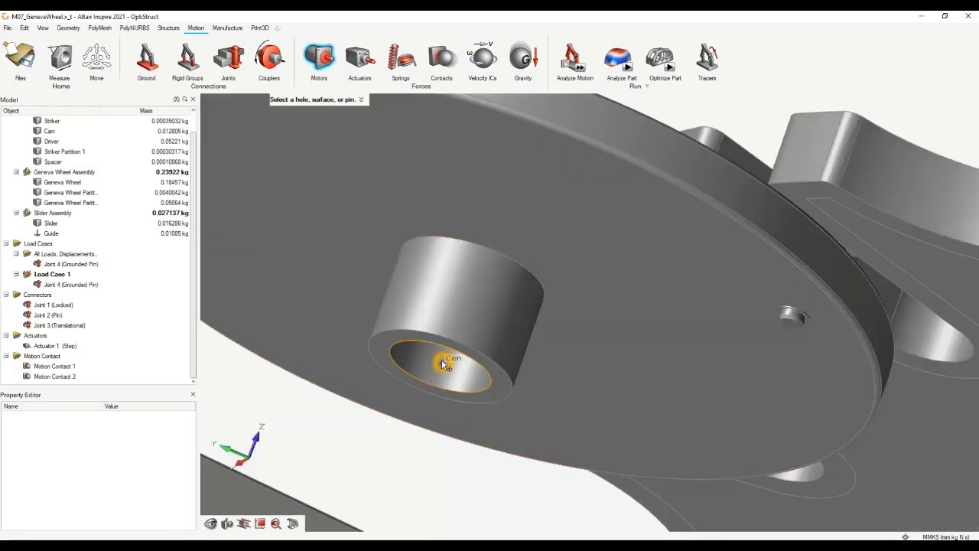
mouse_move(443, 366)
right_mouse_down()
mouse_move(451, 344)
mouse_move(456, 352)
right_mouse_up()
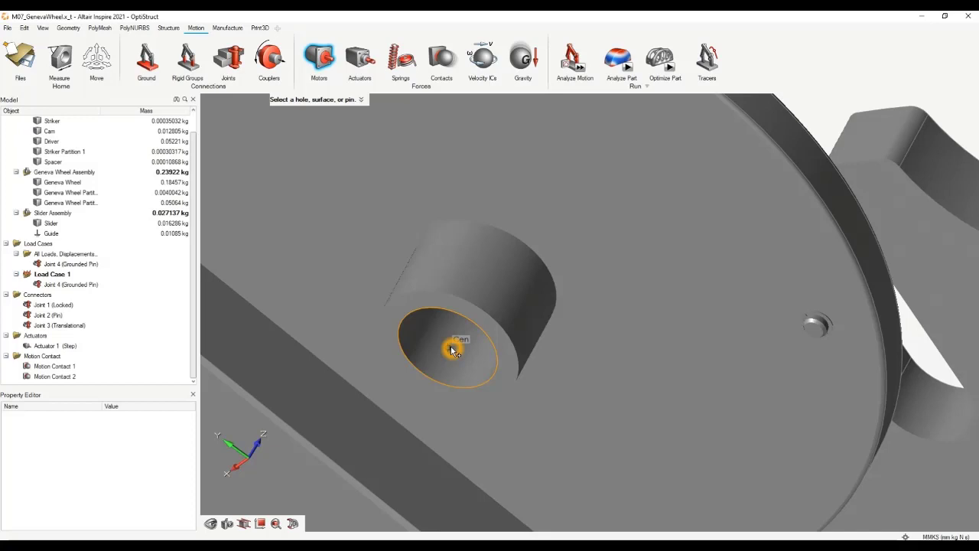
scroll(453, 350, "down", 3)
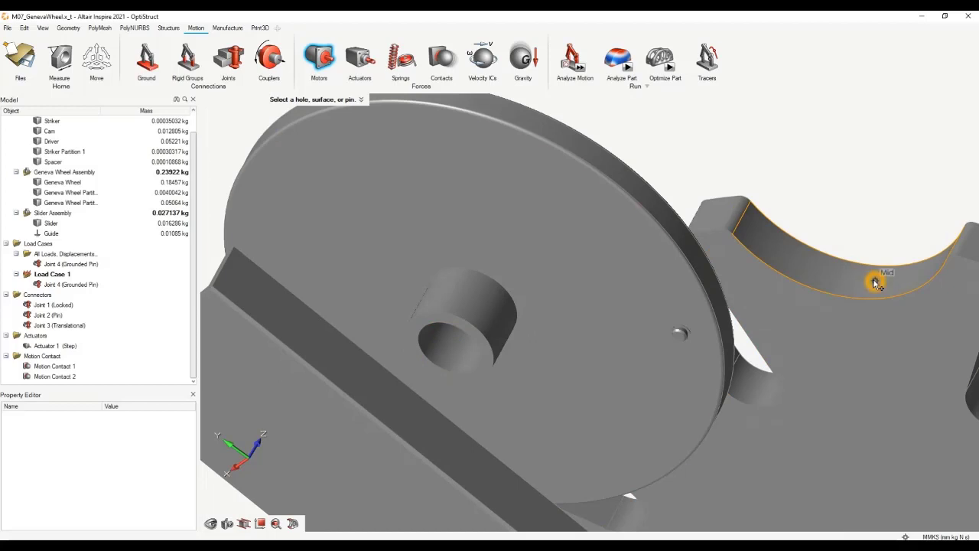
left_click(448, 349)
right_click_drag(474, 296, 511, 440)
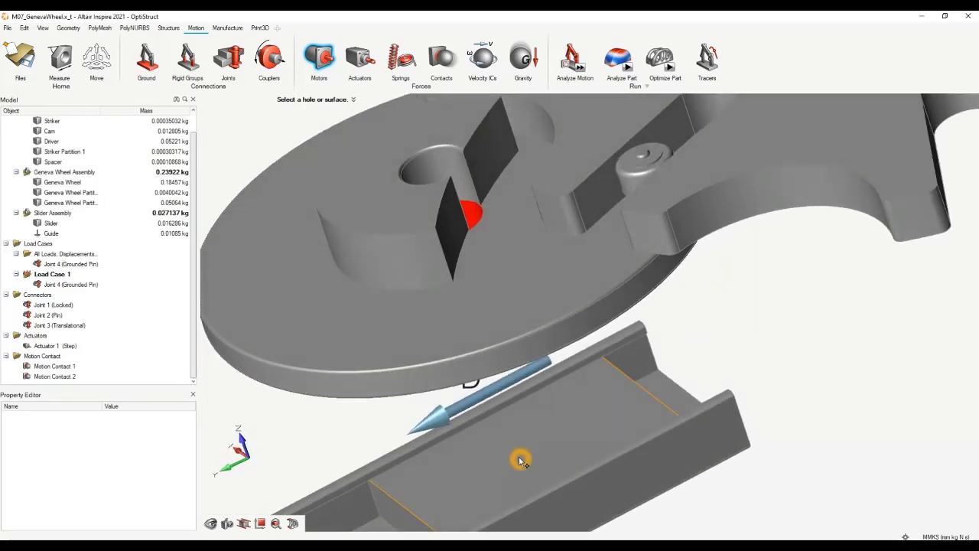
left_click(518, 460)
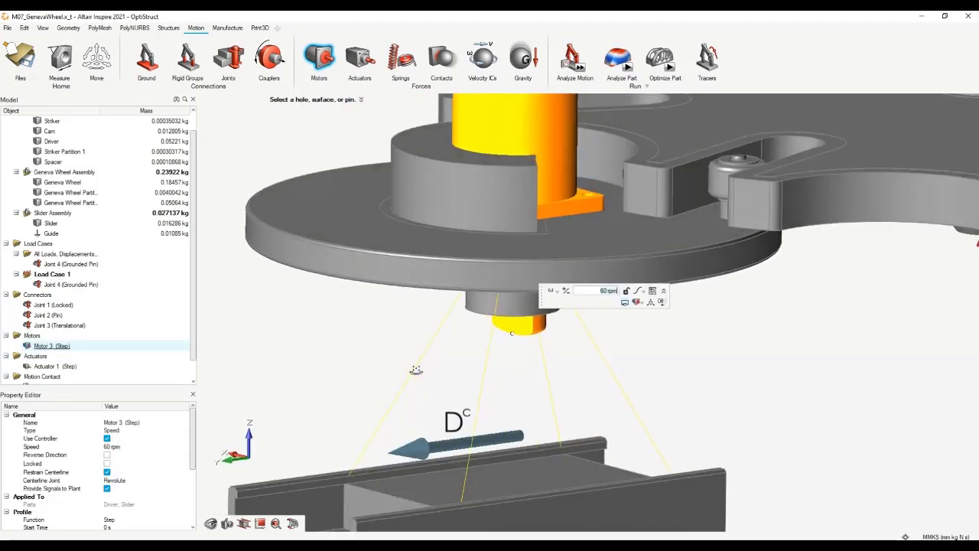
Change the new motor's profile function to Step Dwell Step and set its dwell time to 2 s.
scroll(417, 370, "down", 4)
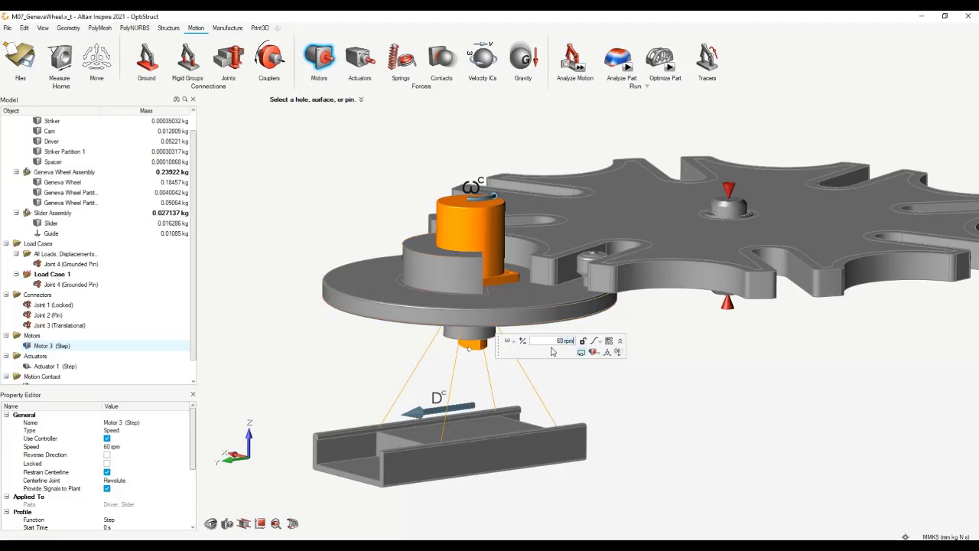
scroll(135, 448, "down", 3)
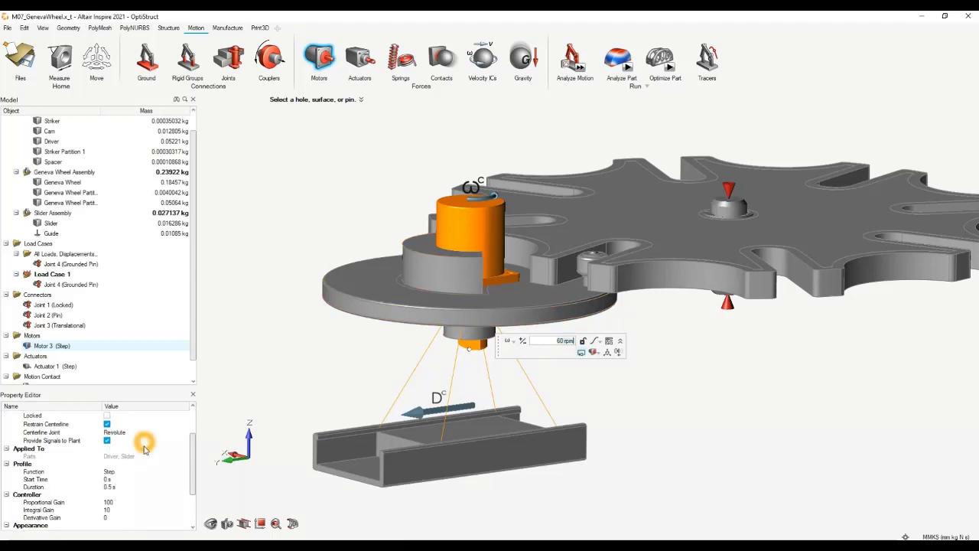
left_click(132, 471)
left_click(136, 486)
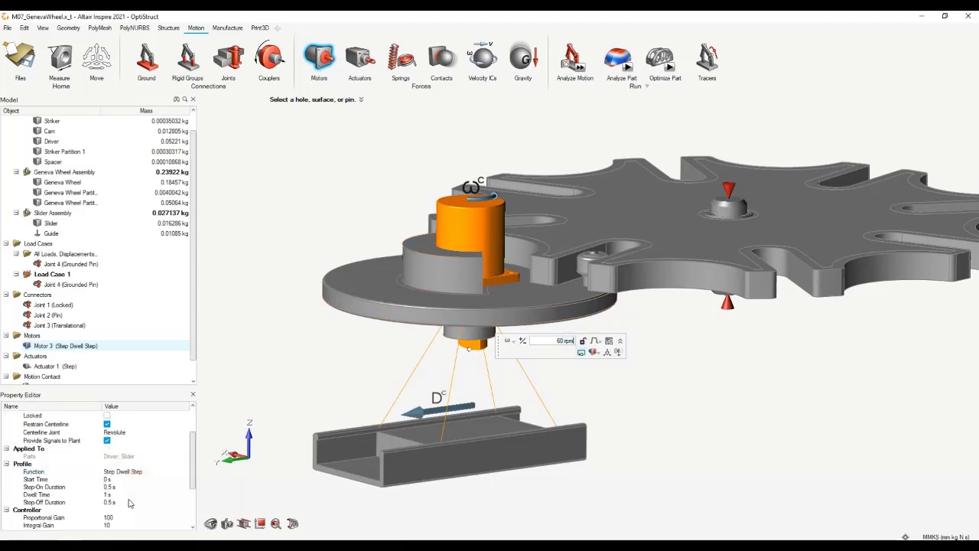
left_click(121, 487)
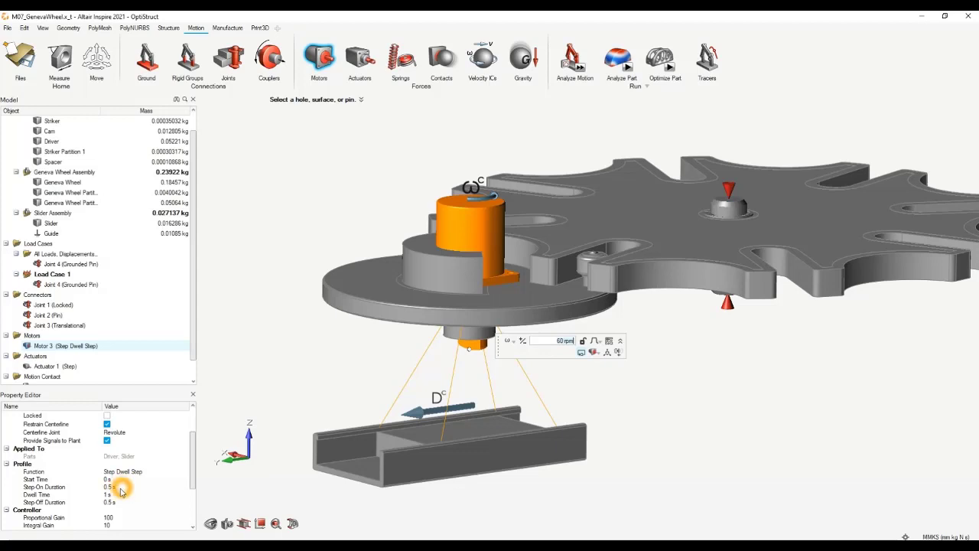
left_click(119, 494)
left_click(120, 495)
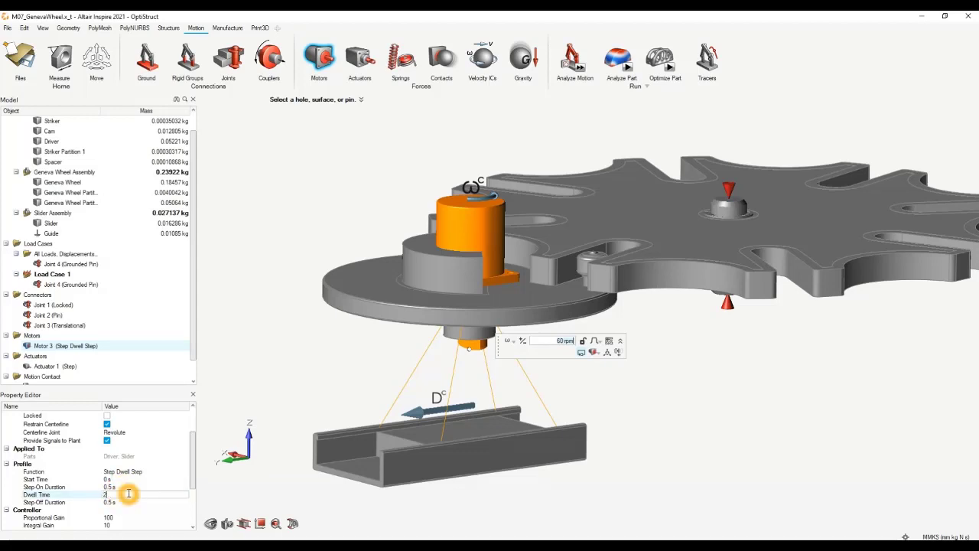
left_click(130, 503)
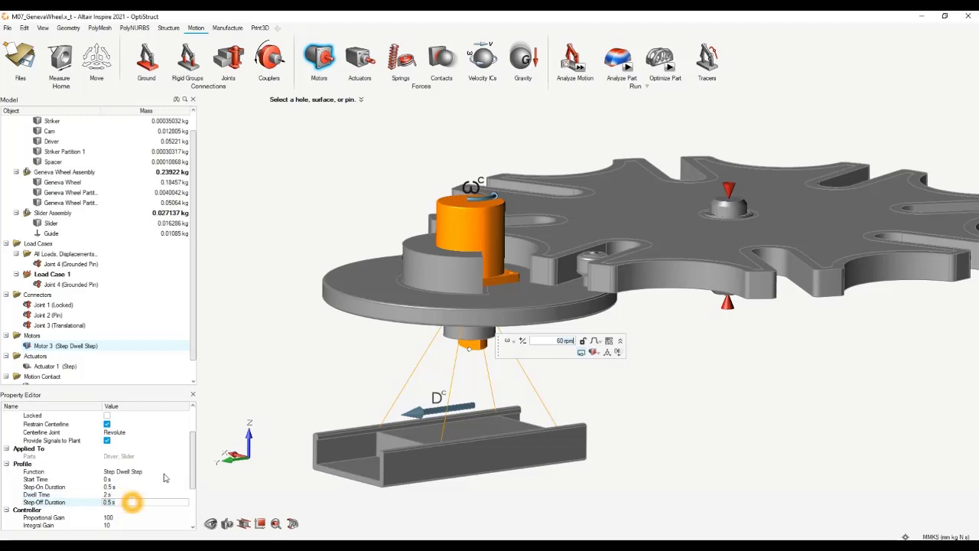
Close the motor settings and run the motion analysis with the Step Dwell Step motor.
left_click(282, 321)
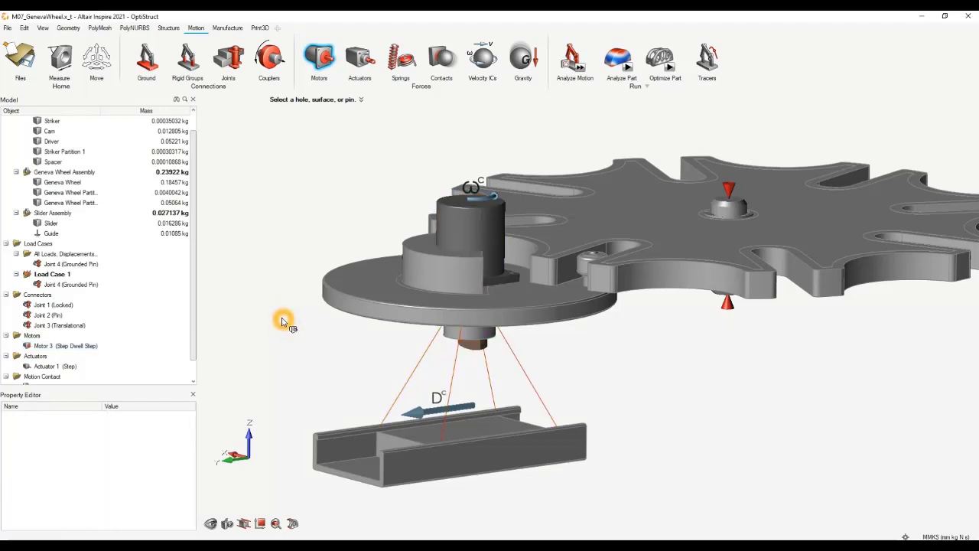
right_click_drag(502, 331, 497, 380)
middle_click_drag(485, 372, 483, 354)
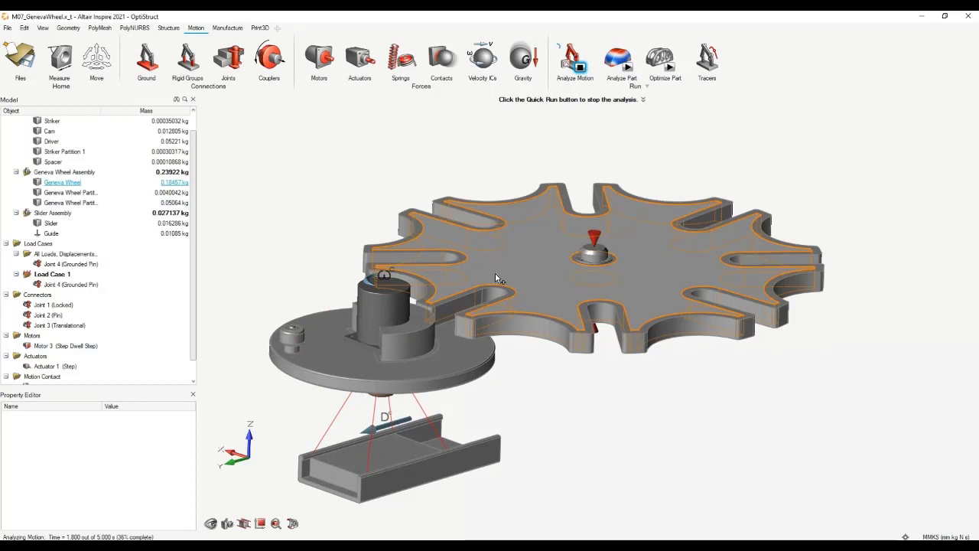
left_click(662, 409)
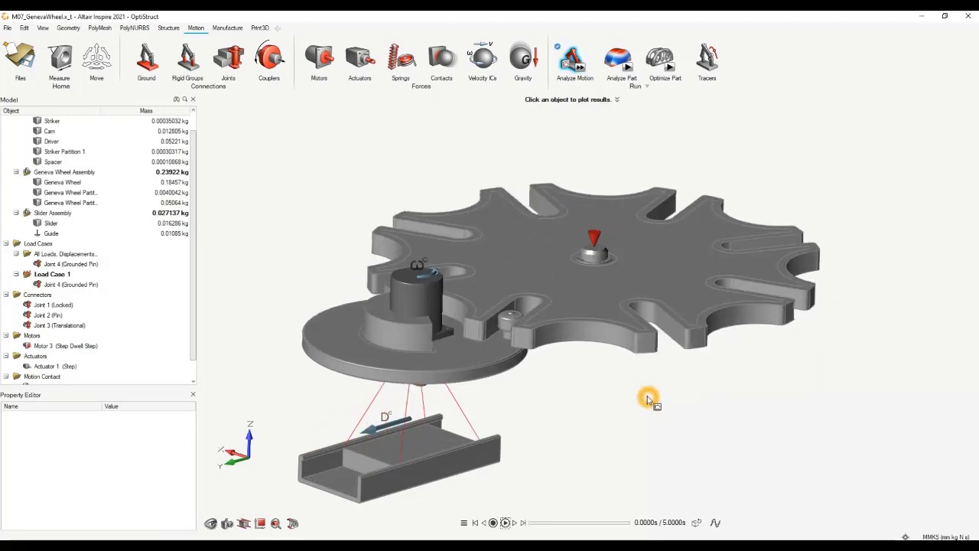
Set the slider actuator's Step profile to a start time of 2.5 s and a duration of 0.5 s.
left_click(385, 453)
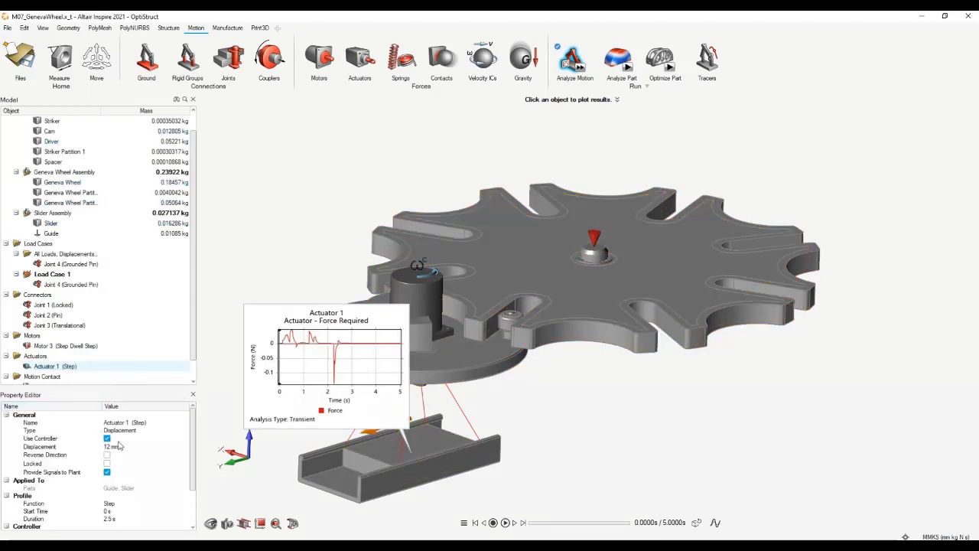
key("Escape")
left_click(83, 476)
scroll(90, 493, "down", 2)
left_click(112, 464)
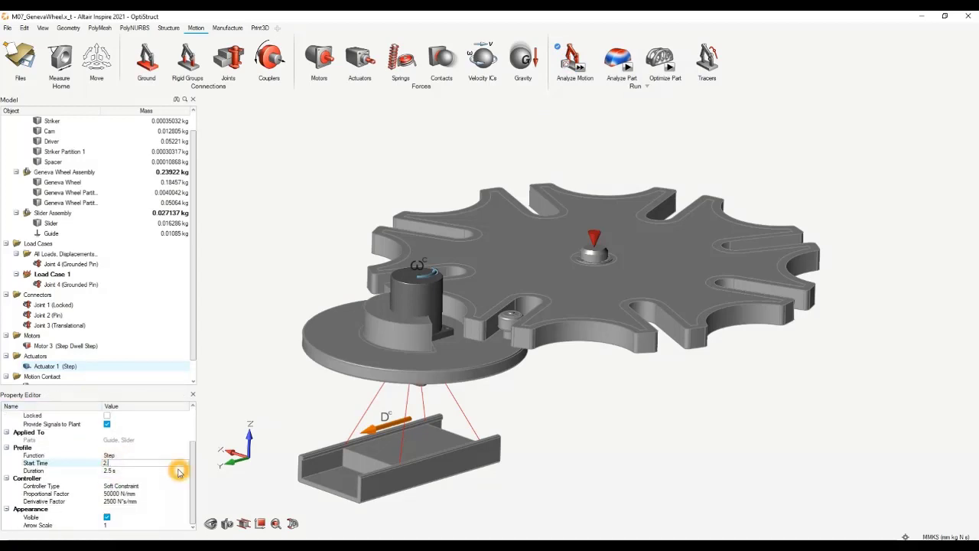
left_click(123, 471)
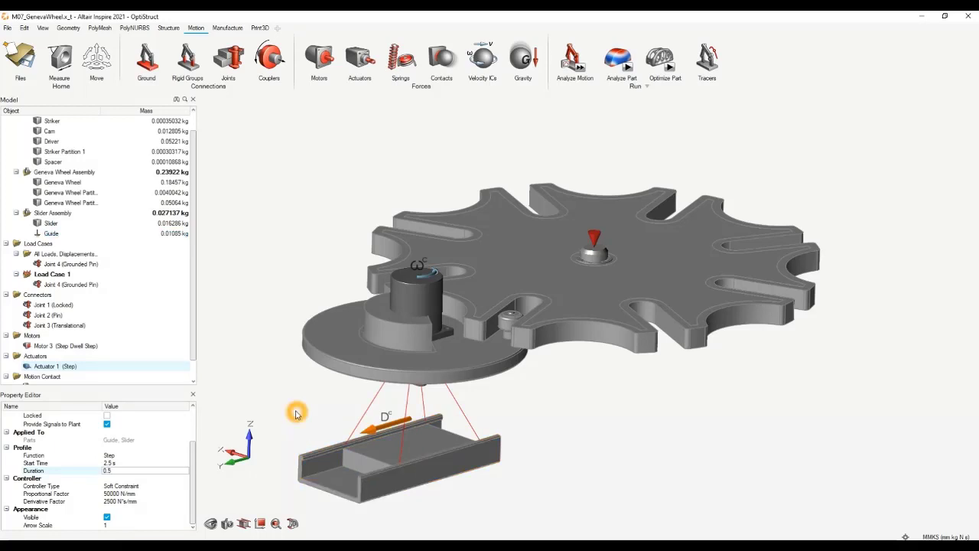
left_click(537, 160)
Keep the motion analysis animation option at While Solving and run the 5 s, 50 Hz transient analysis.
left_click(580, 69)
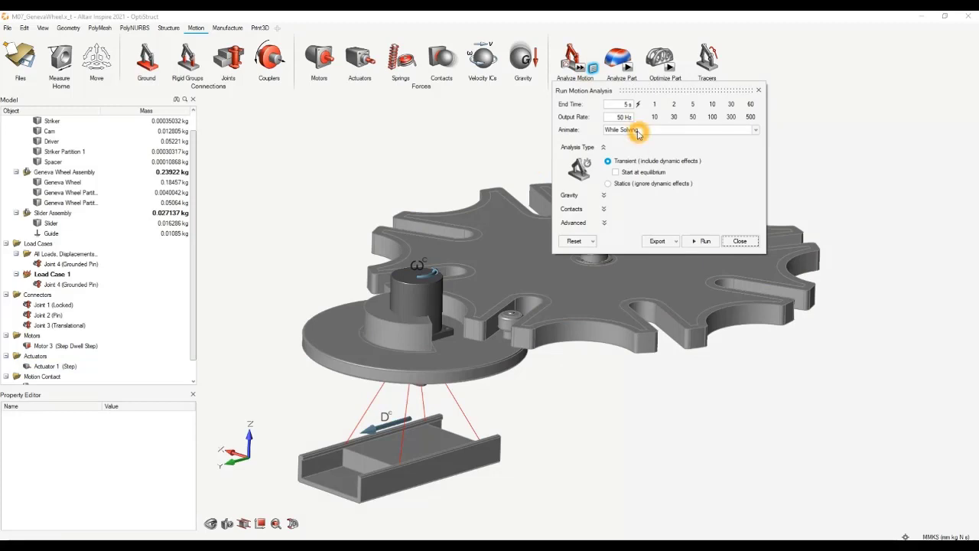
left_click(637, 131)
left_click(647, 130)
left_click(631, 134)
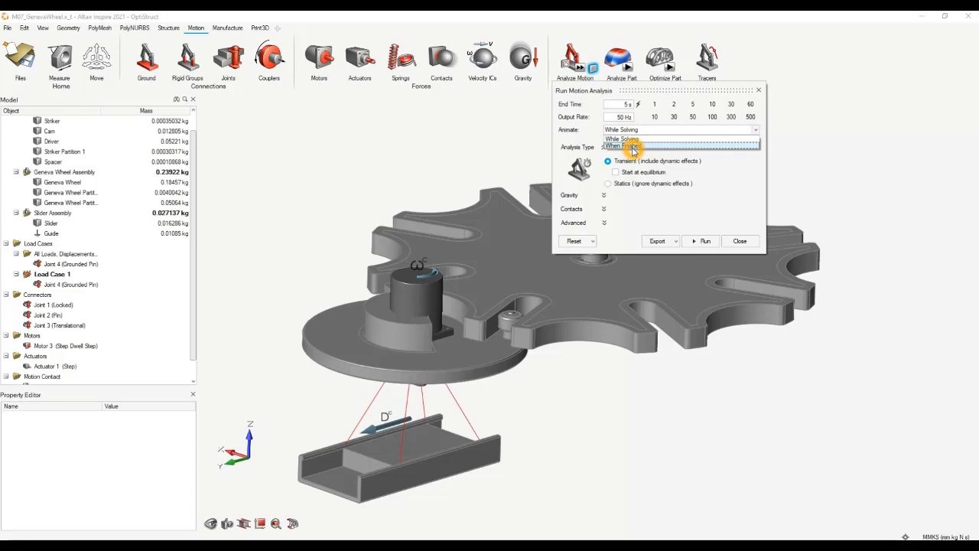
left_click(633, 139)
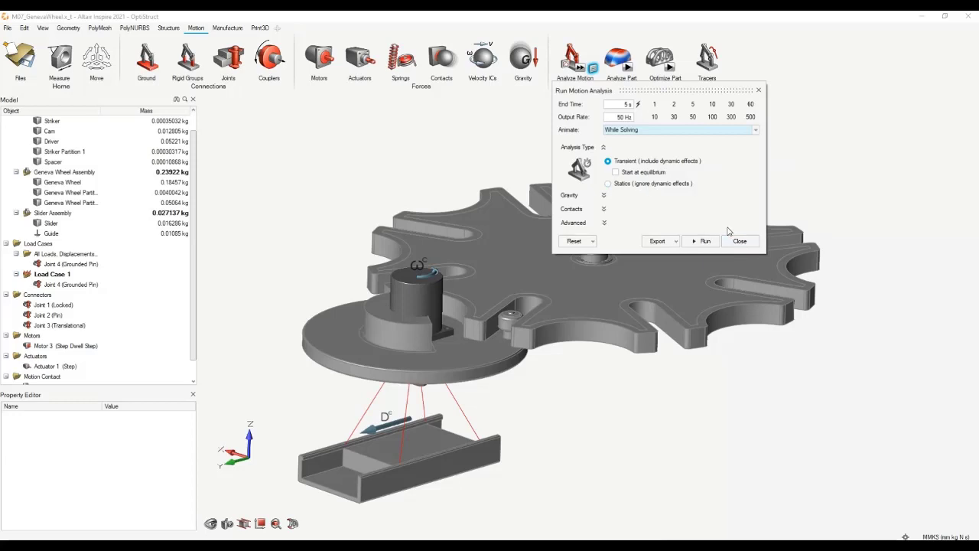
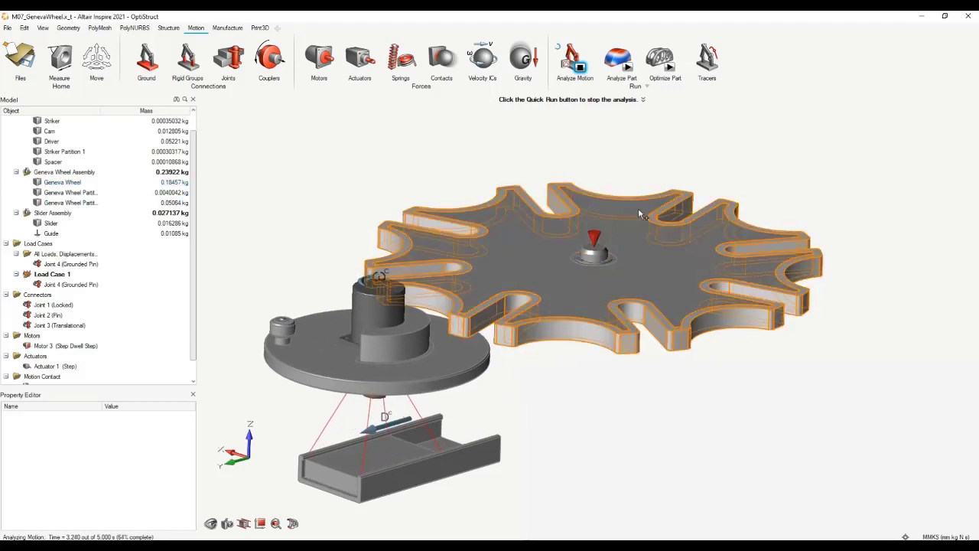
left_click(562, 288)
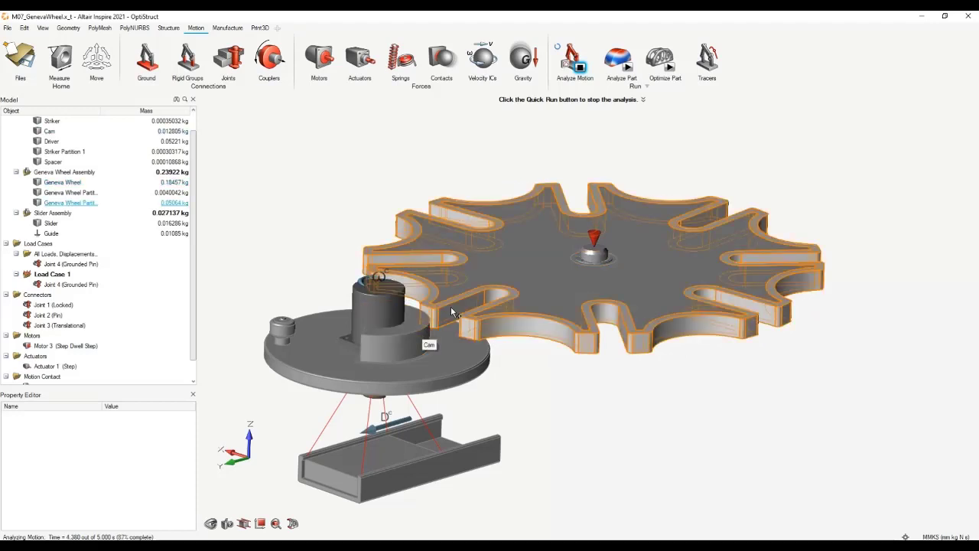
left_click(579, 68)
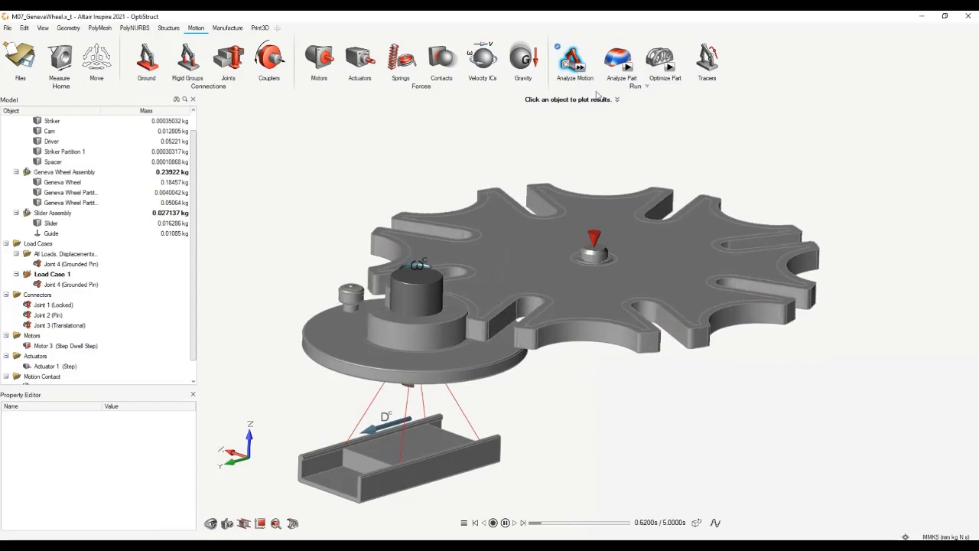
Plot the force in the grounded pin at the Geneva Wheel's centre, then leave the results and hide that joint.
left_click(596, 259)
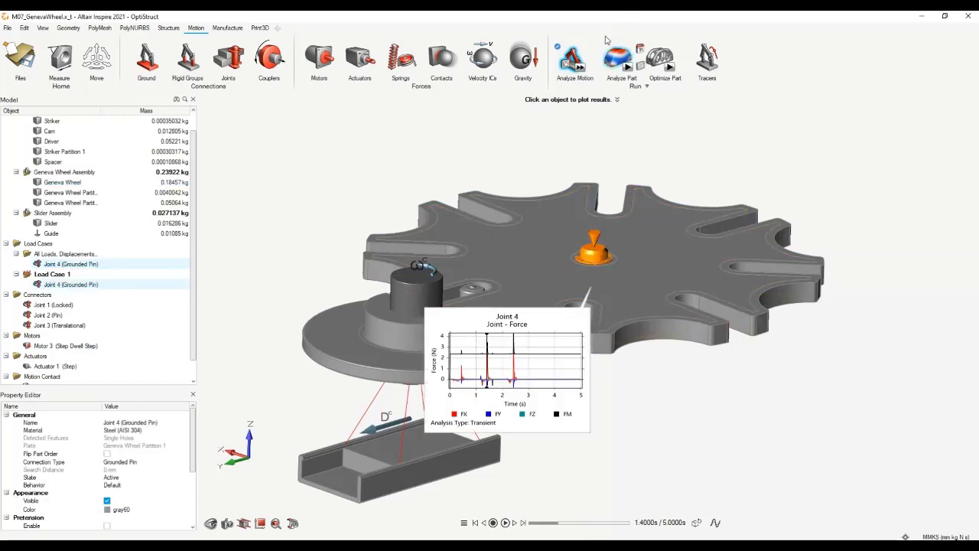
left_click(572, 59)
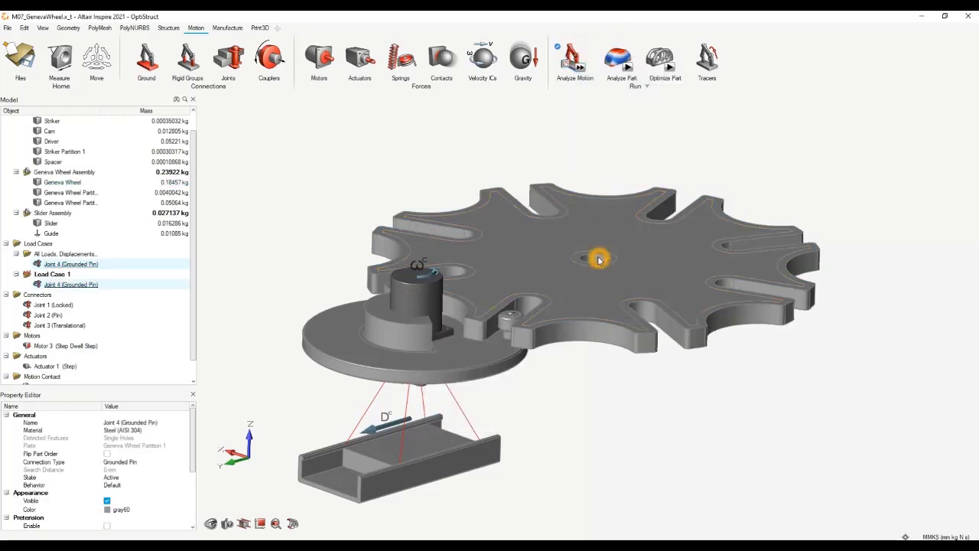
key("h")
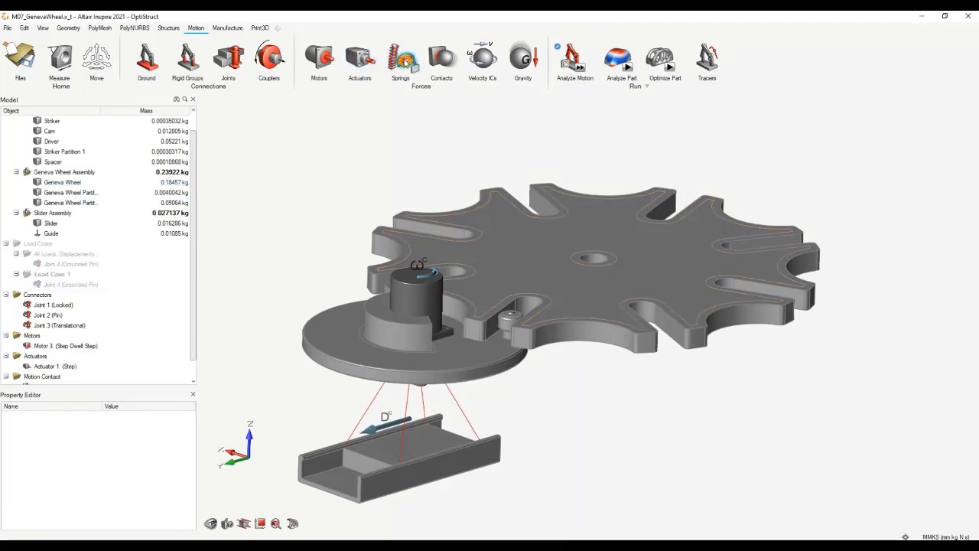
Create a torsion spring in the Geneva Wheel's centre hole, keeping the default 100 N*mm/rad stiffness and 1 N*mm*s/rad damping.
scroll(599, 235, "up", 2)
middle_click_drag(599, 235, 597, 307)
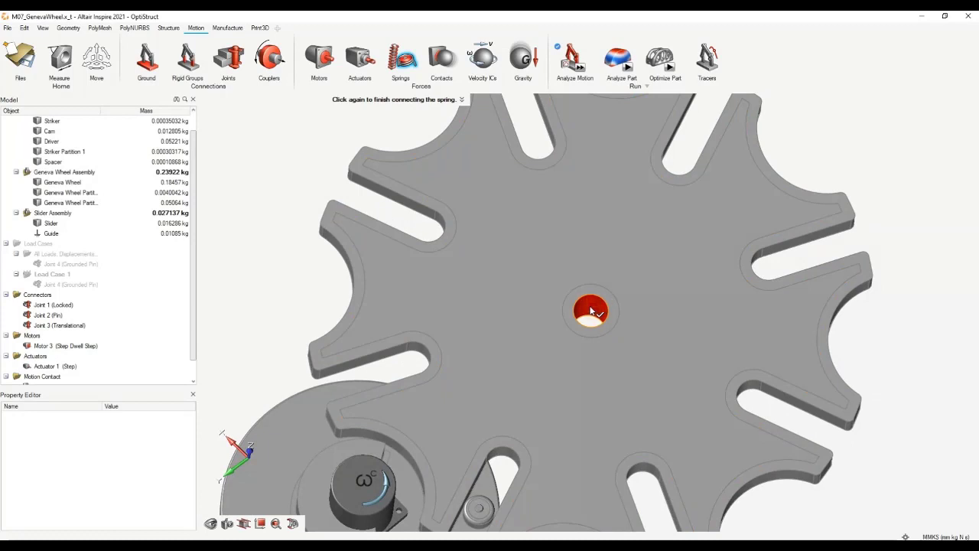
left_click(590, 310)
scroll(591, 310, "down", 3)
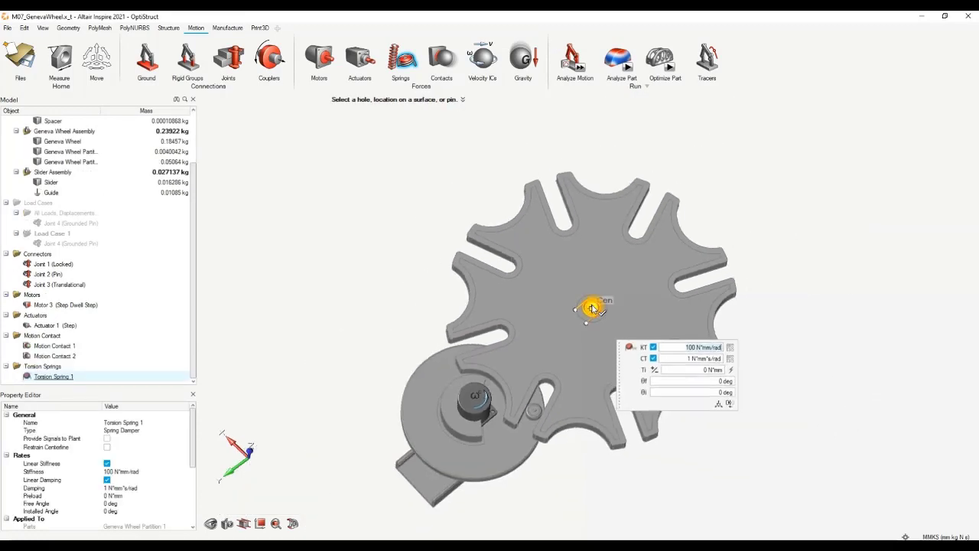
right_click_drag(590, 310, 594, 253)
middle_click_drag(593, 253, 601, 229)
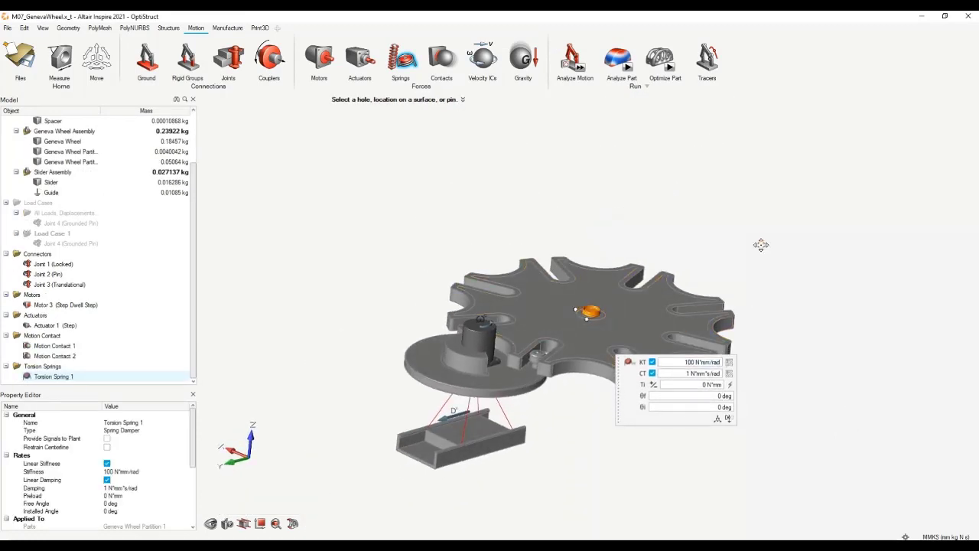
key("Escape")
Rerun the motion analysis with the torsion spring included and play the resulting animation.
middle_click_drag(653, 264, 623, 224)
scroll(623, 224, "up", 2)
right_click_drag(602, 248, 653, 163)
mouse_move(616, 214)
middle_mouse_down()
mouse_move(627, 204)
mouse_move(613, 212)
middle_mouse_up()
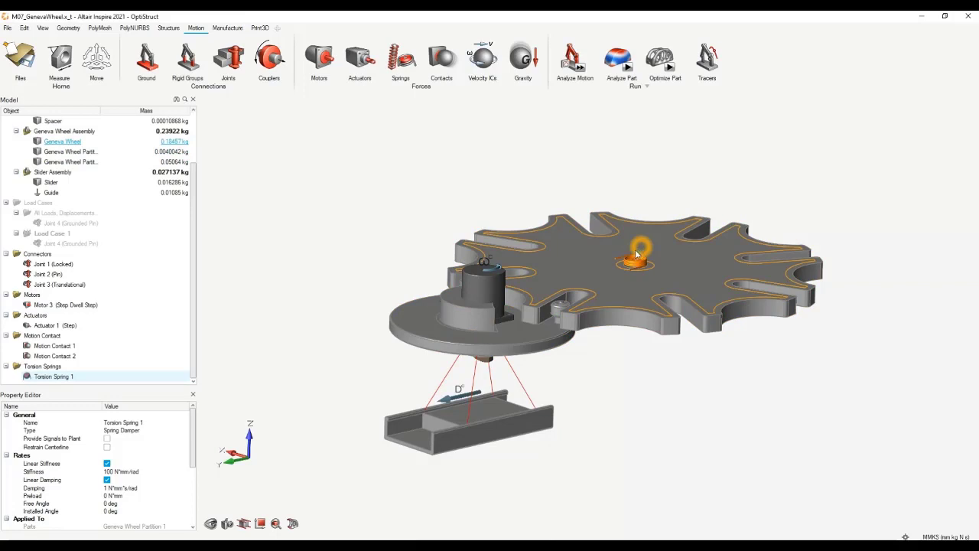
left_click(579, 69)
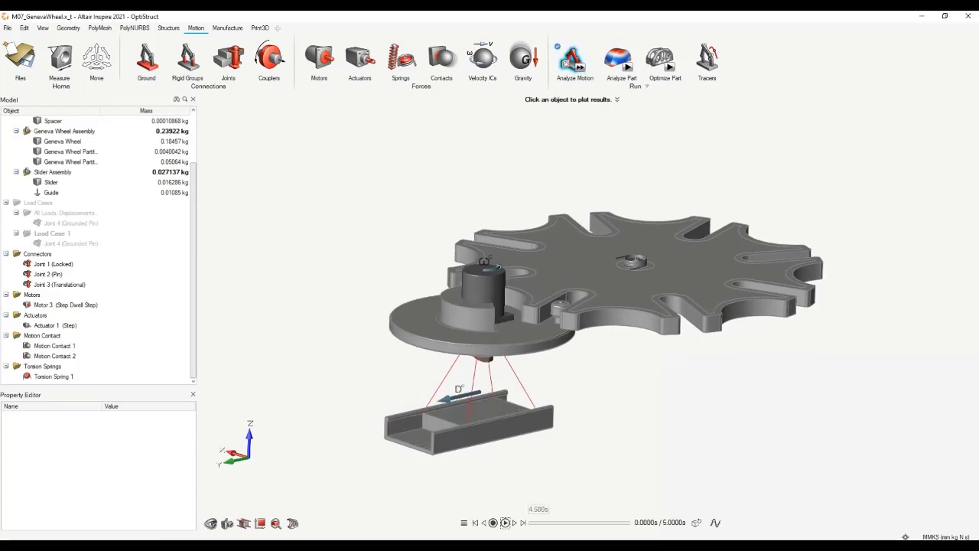
left_click(507, 523)
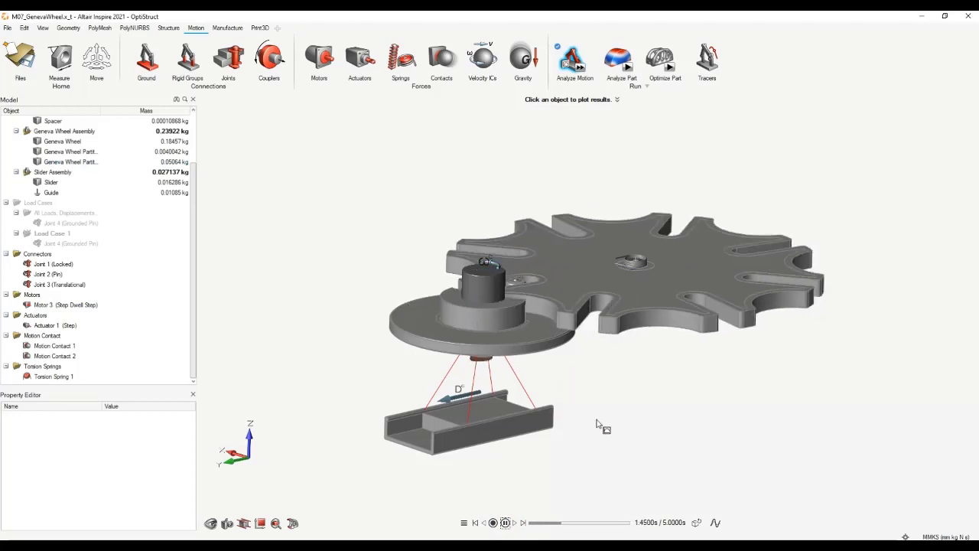
Plot the Geneva Wheel Assembly's centre-of-mass displacement, velocity and acceleration.
left_click(604, 280)
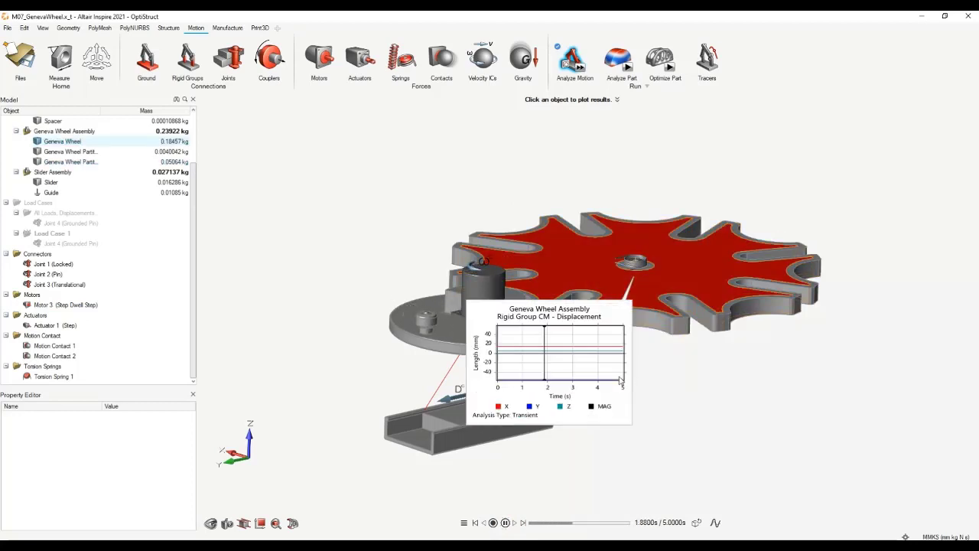
right_click(558, 373)
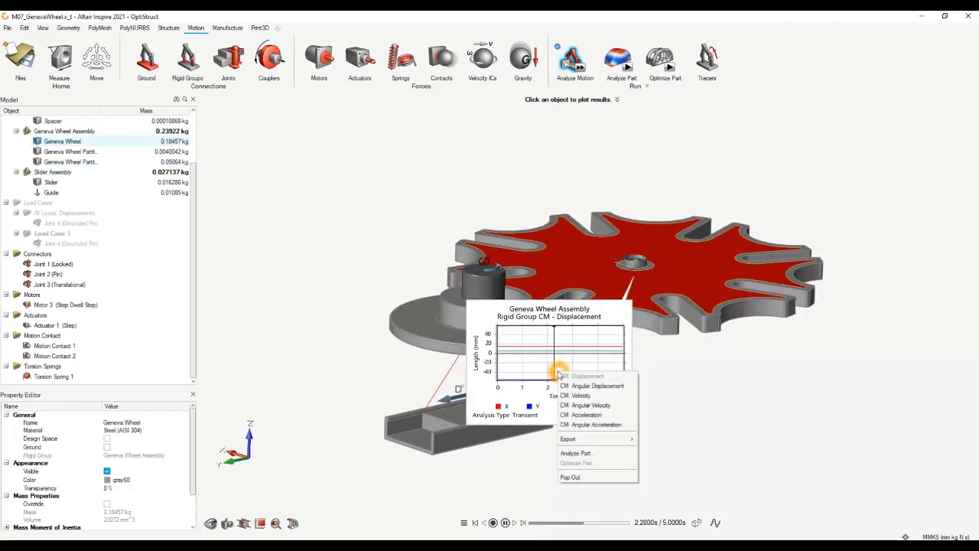
left_click(603, 395)
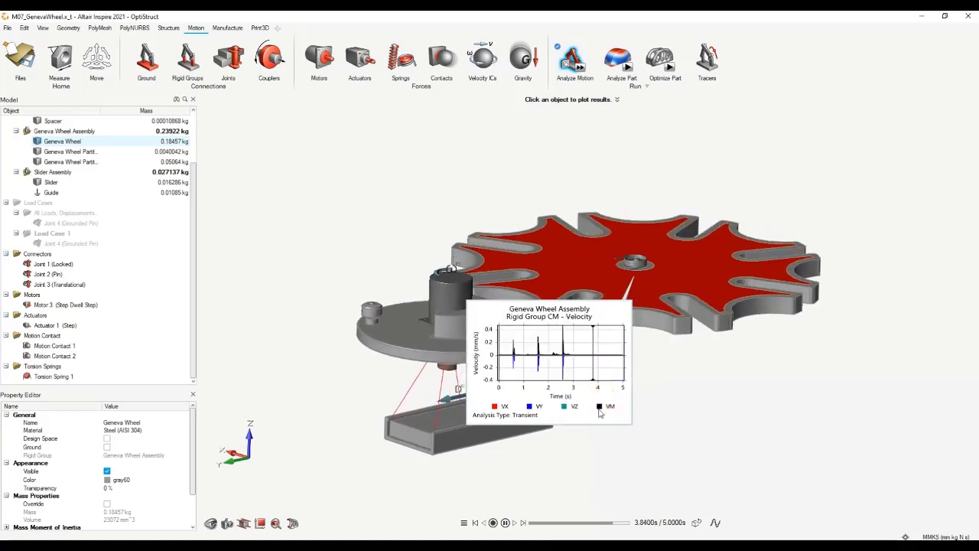
right_click(583, 380)
left_click(606, 413)
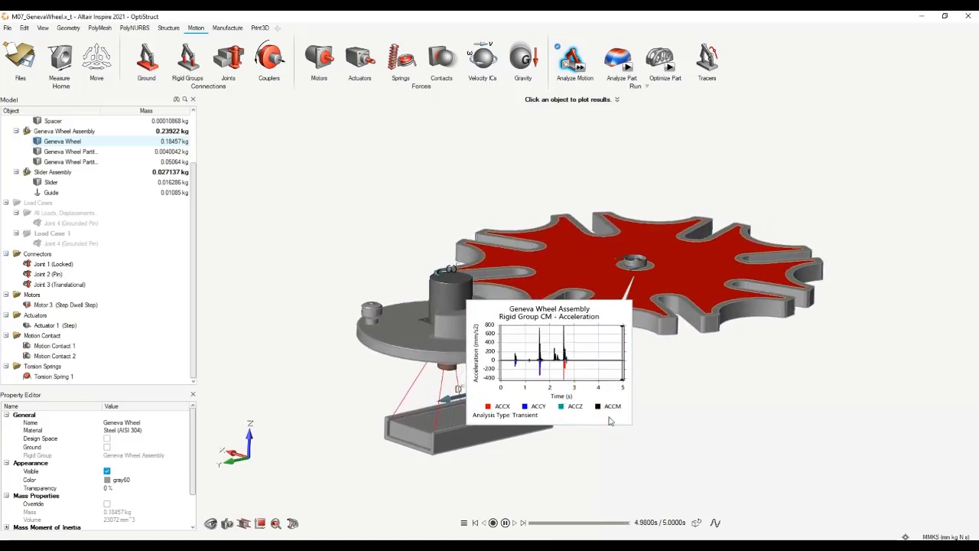
left_click(663, 395)
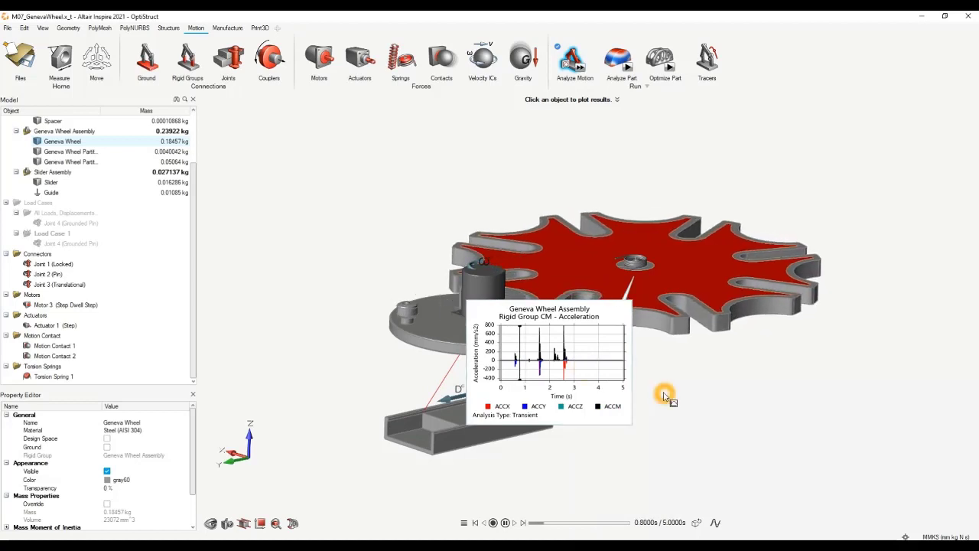
Pause the animation and plot the Driver motor's required torque, desired versus actual speed, and joint force.
left_click(505, 523)
left_click(484, 302)
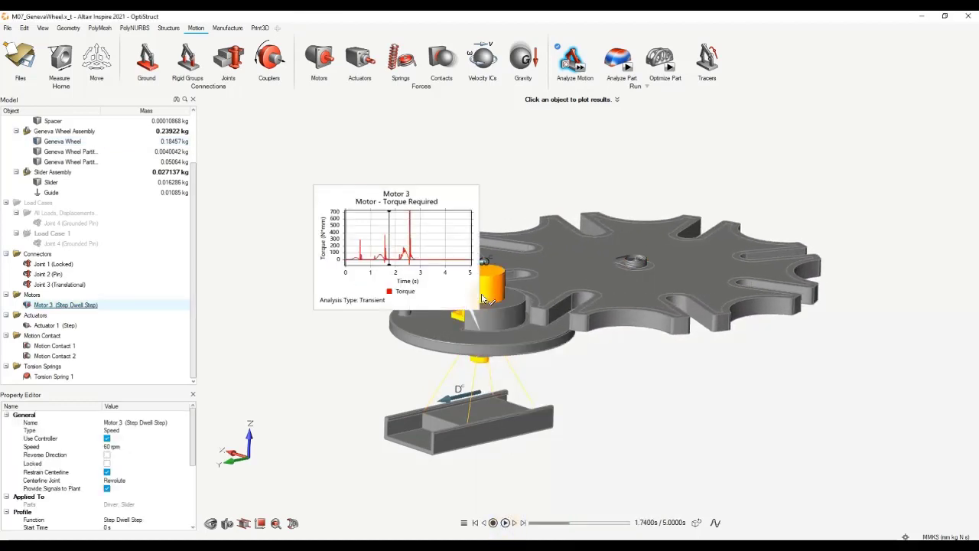
right_click(398, 245)
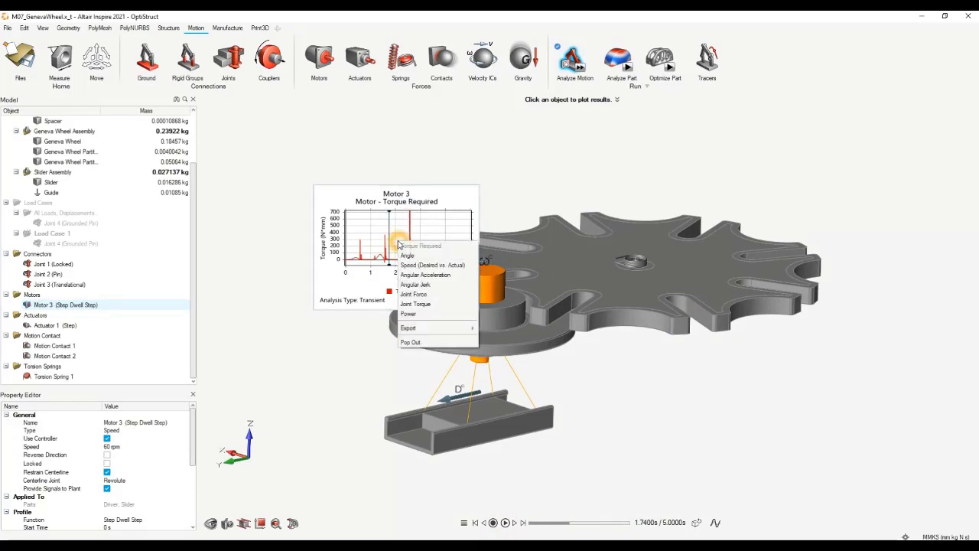
left_click(443, 265)
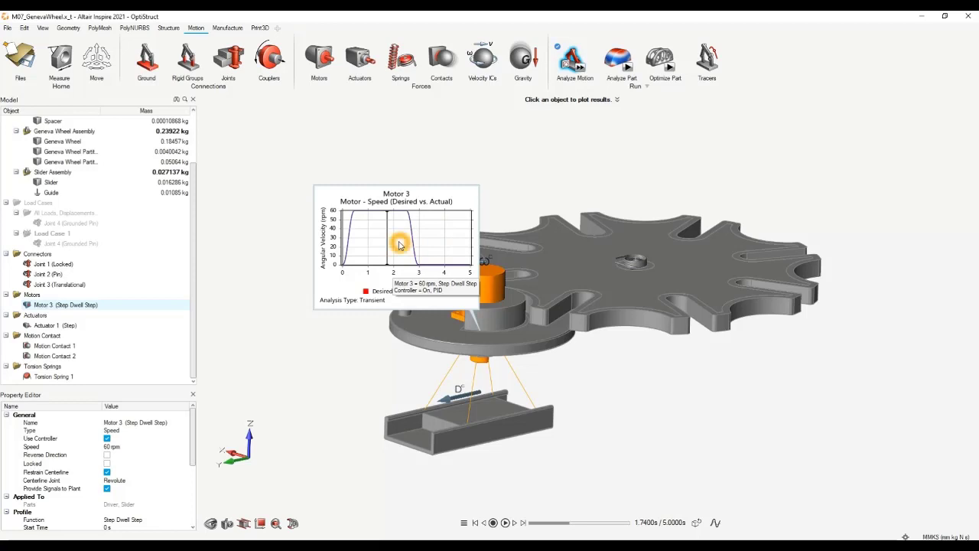
right_click(398, 245)
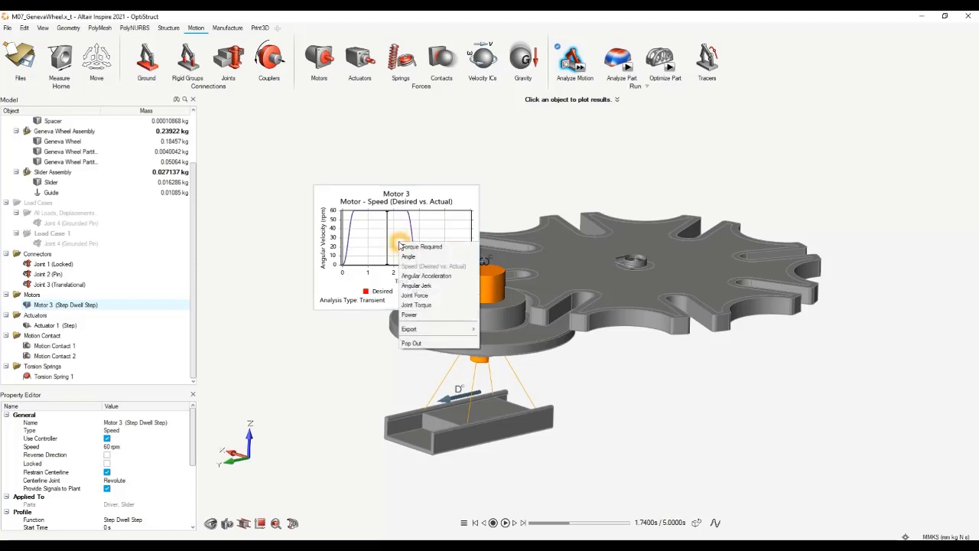
left_click(417, 295)
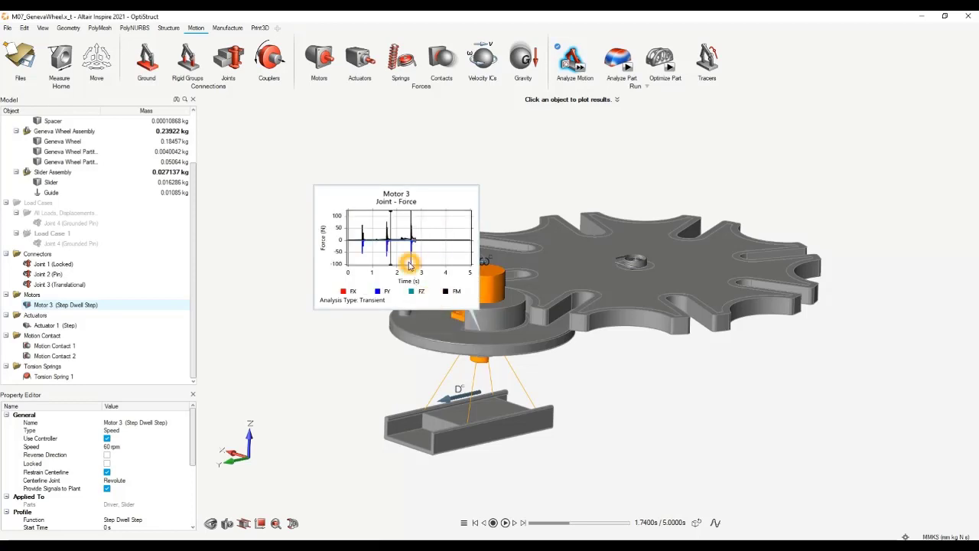
left_click(595, 366)
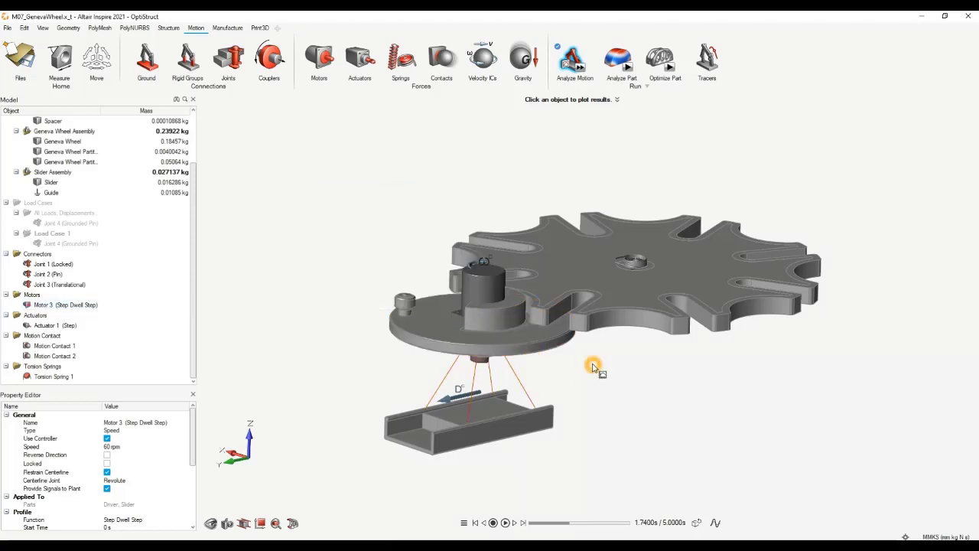
Plot the slider actuator's required force, check which other result plots it offers, and dismiss the plot.
left_click(452, 401)
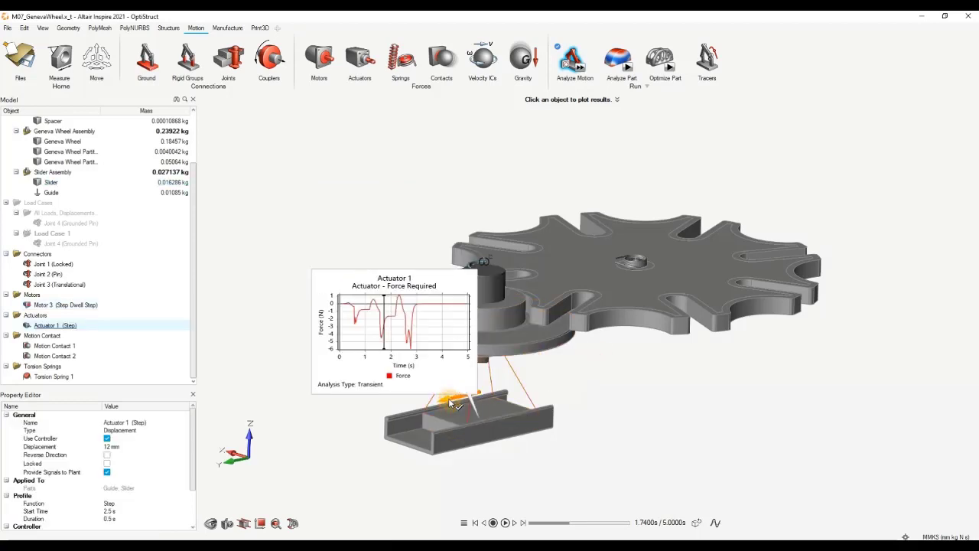
right_click(391, 337)
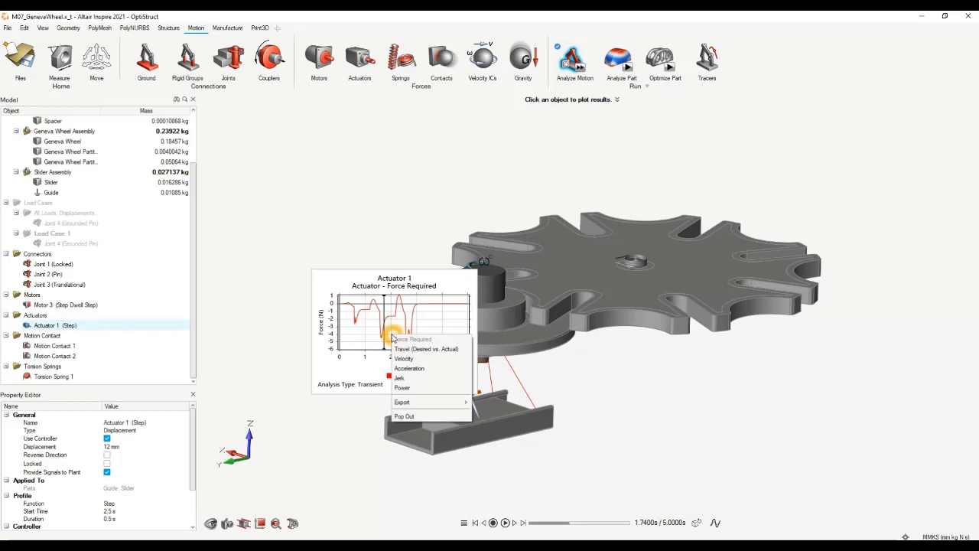
left_click(646, 383)
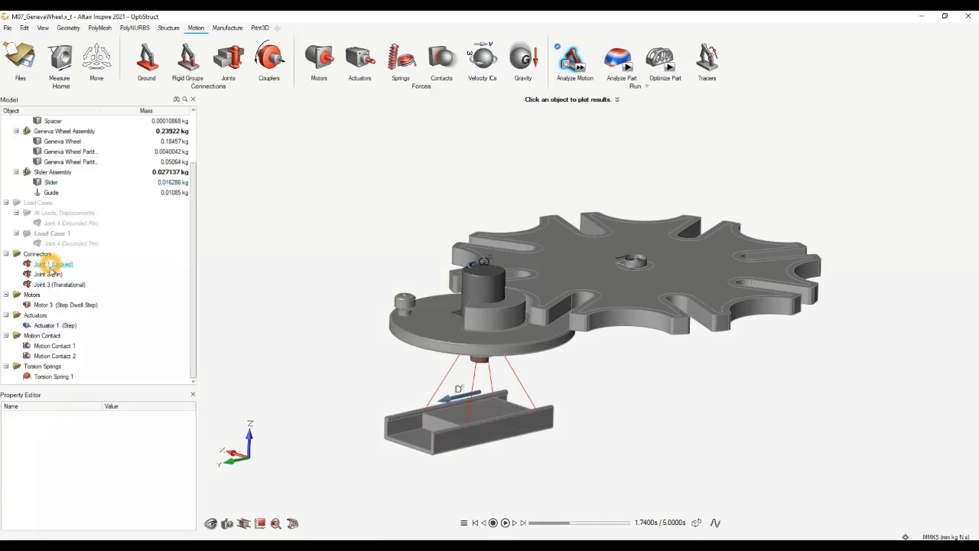
Plot the joint force of Joint 3 (Translational), Joint 2 (Pin) and Joint 1 (Locked), and dismiss the plot.
left_click(52, 284)
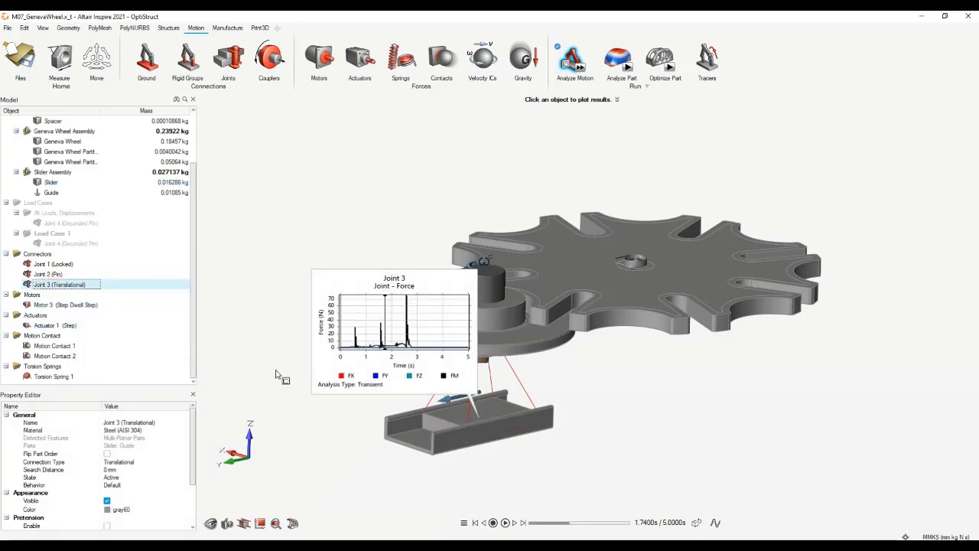
left_click(42, 275)
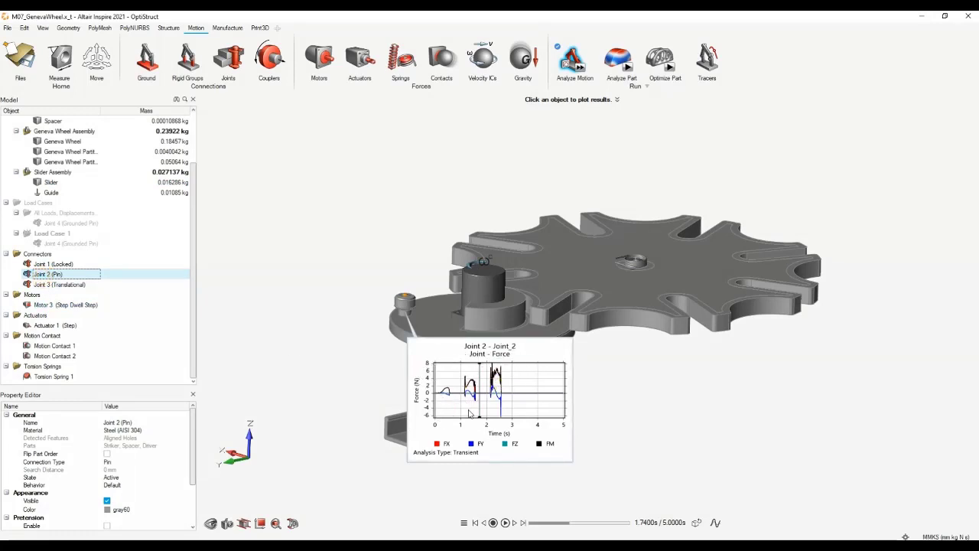
left_click(55, 264)
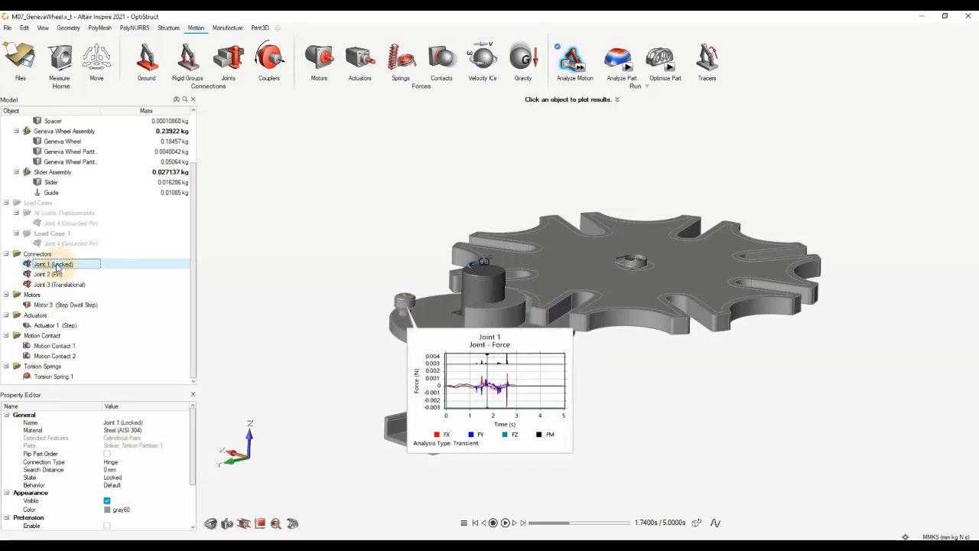
left_click(673, 377)
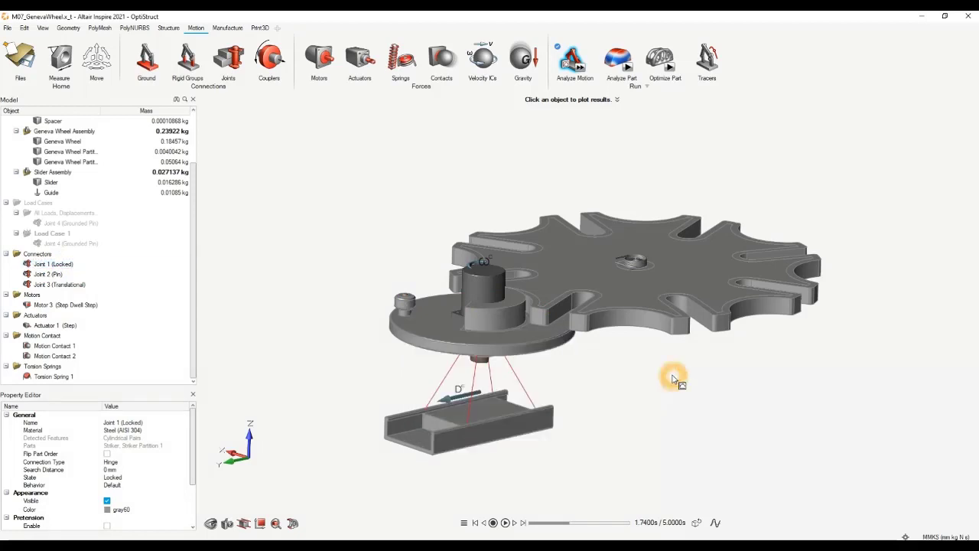
Play the animation with the Force Explorer and include joint forces alongside the contact, motor and spring forces.
right_click_drag(664, 357, 634, 367)
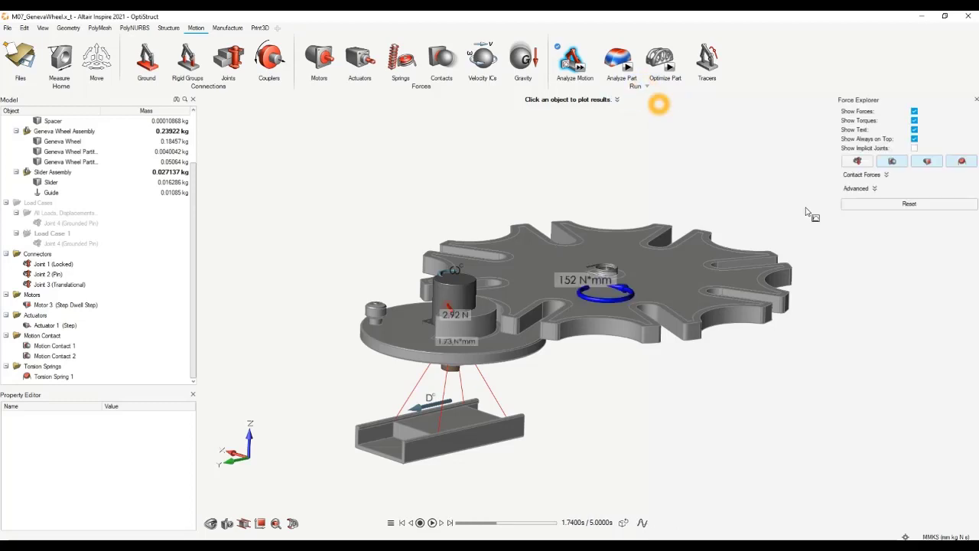
middle_click_drag(701, 249, 702, 234)
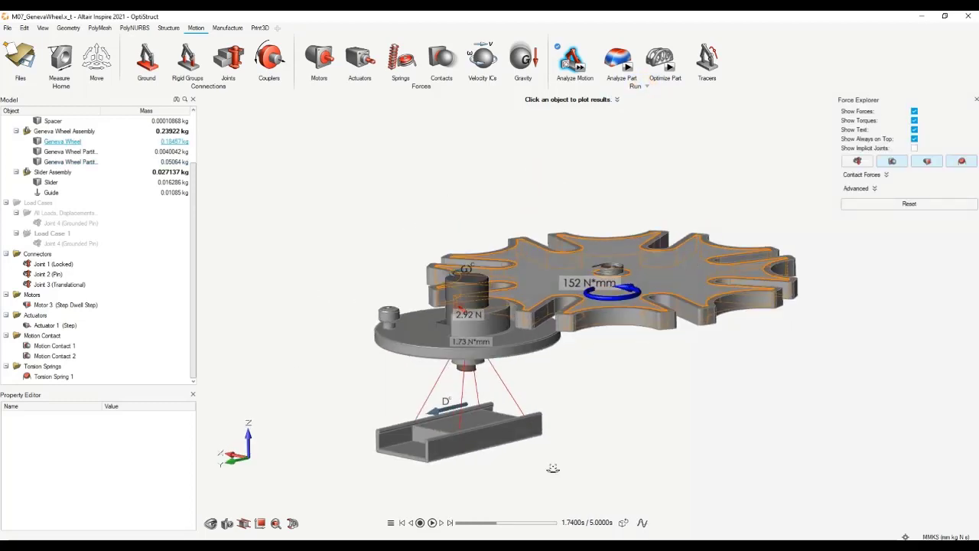
right_click_drag(612, 272, 604, 304)
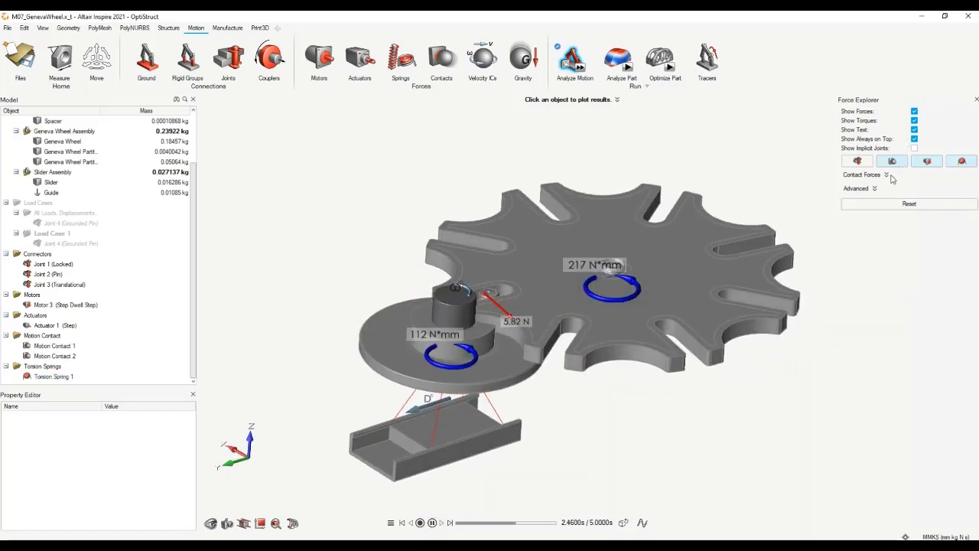
left_click(859, 161)
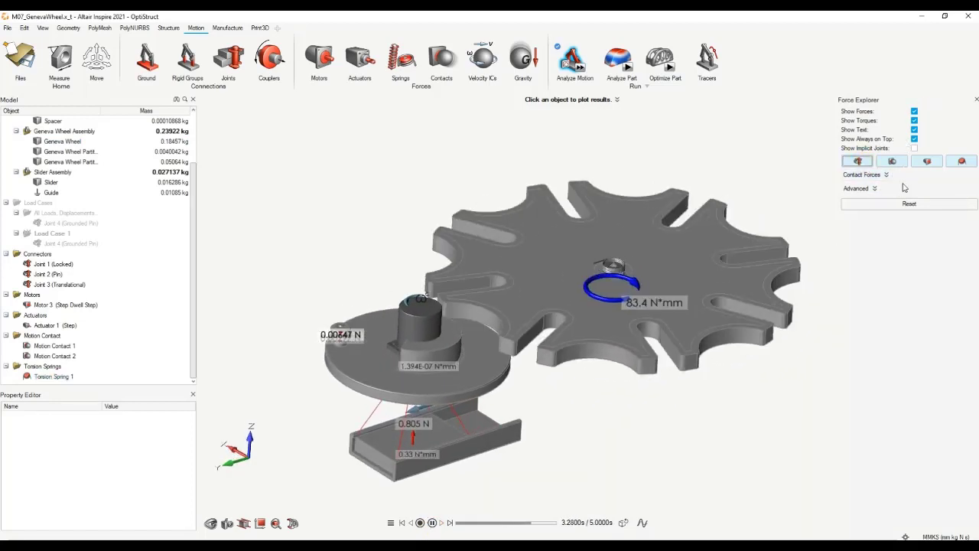
left_click(927, 160)
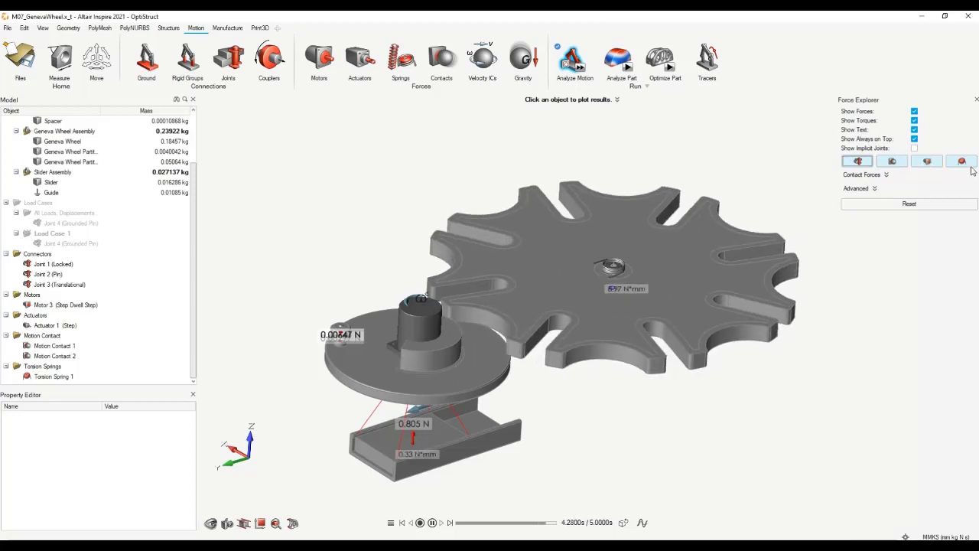
left_click(967, 165)
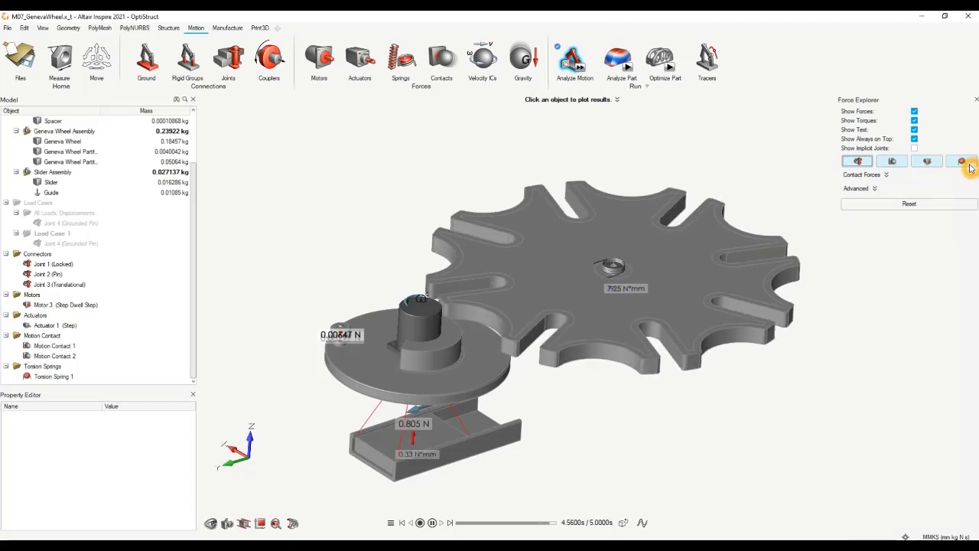
left_click(600, 440)
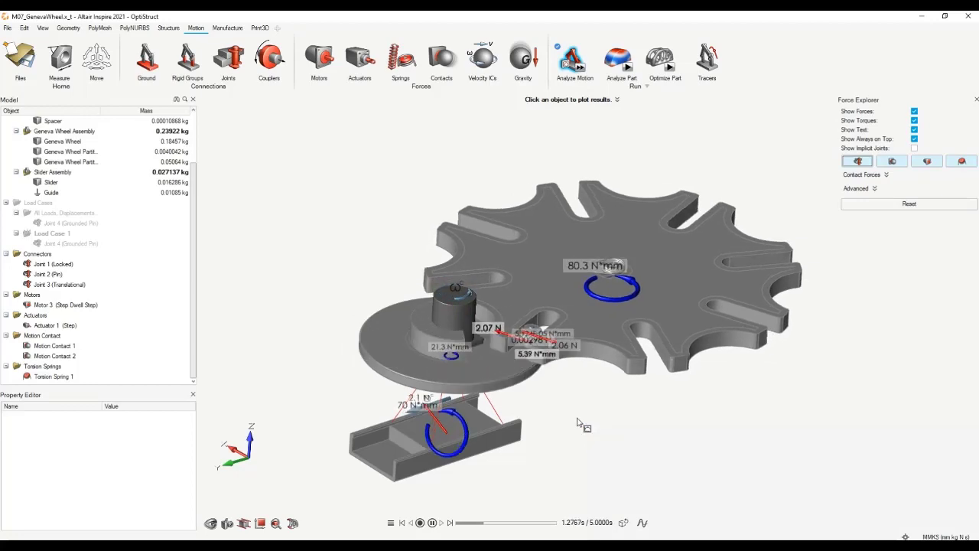
Hide the torques and the joint, motor and spring forces so the animation displays only contact forces.
scroll(572, 415, "up", 3)
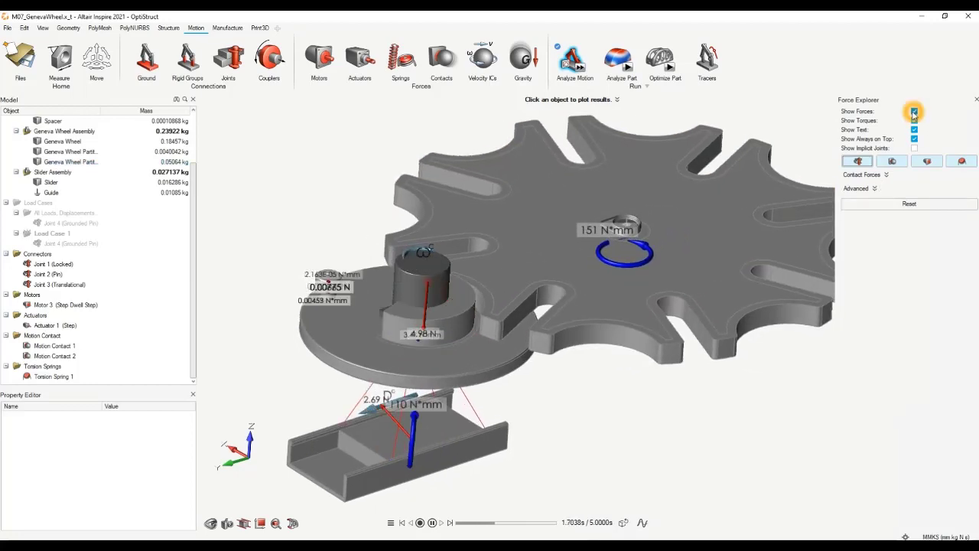
left_click(913, 120)
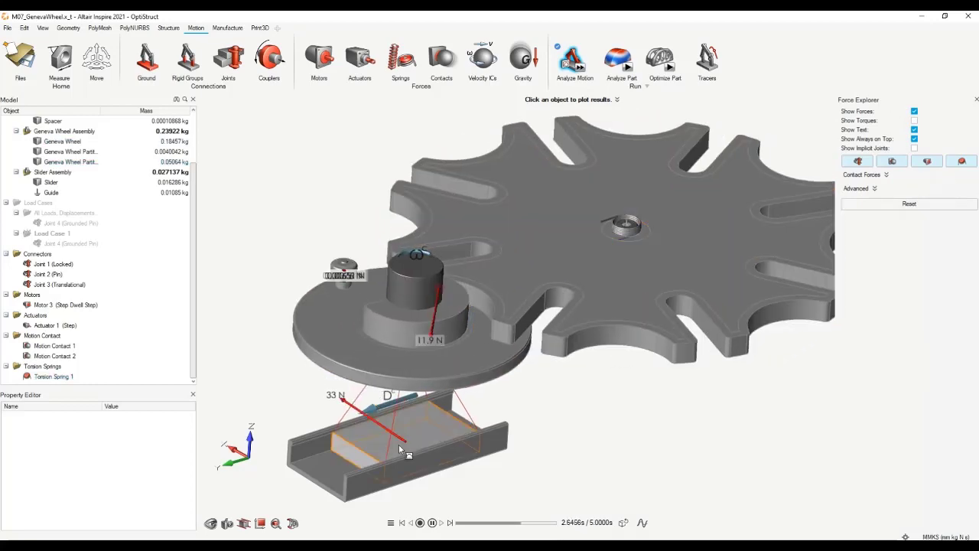
left_click(862, 164)
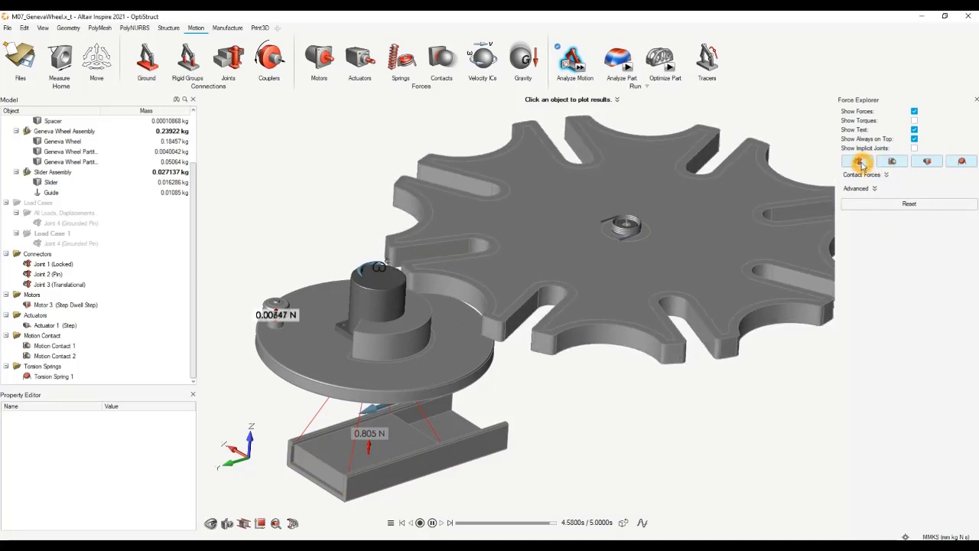
left_click(927, 164)
left_click(962, 161)
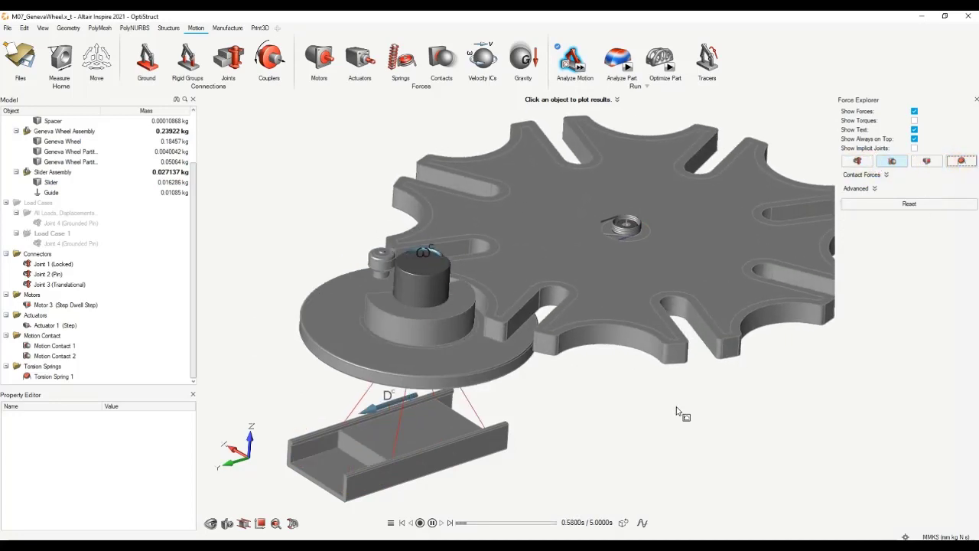
left_click(600, 416)
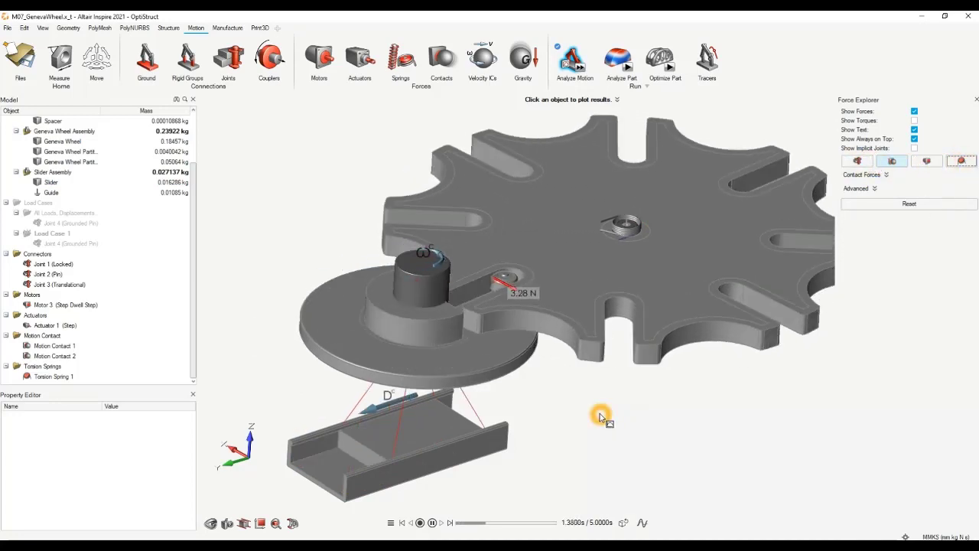
left_click(592, 418)
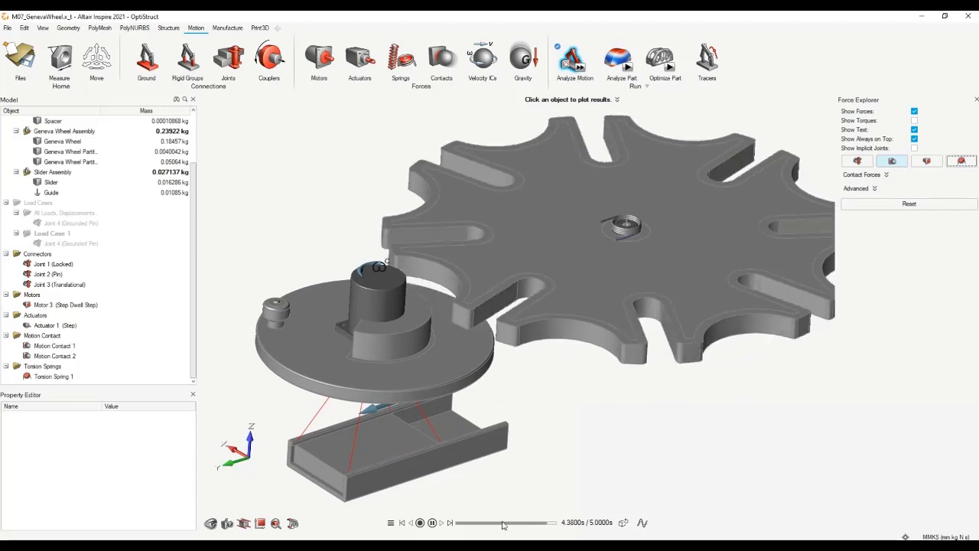
Pause the animation, set up a Geneva Wheel part analysis using all 349 time samples, and close it without running.
left_click(432, 523)
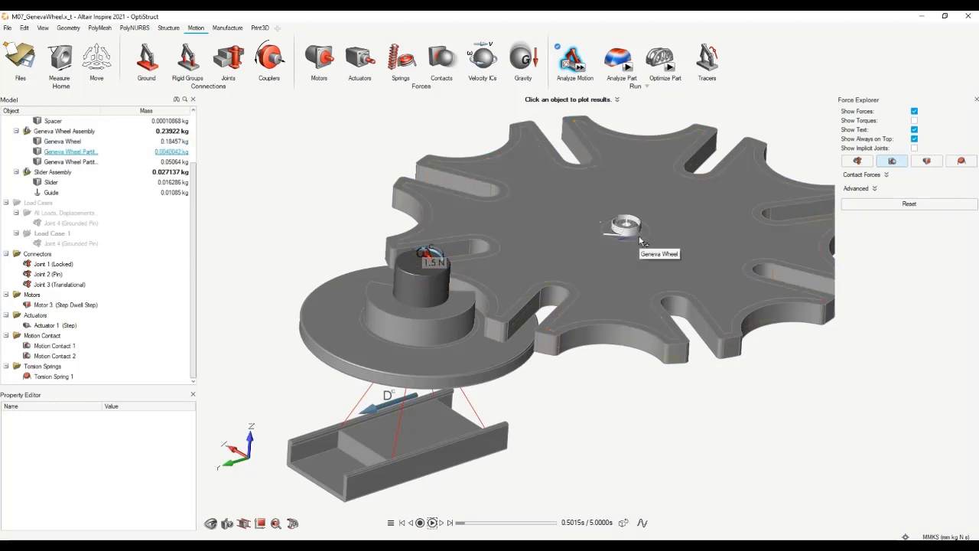
left_click(546, 251)
right_click(523, 322)
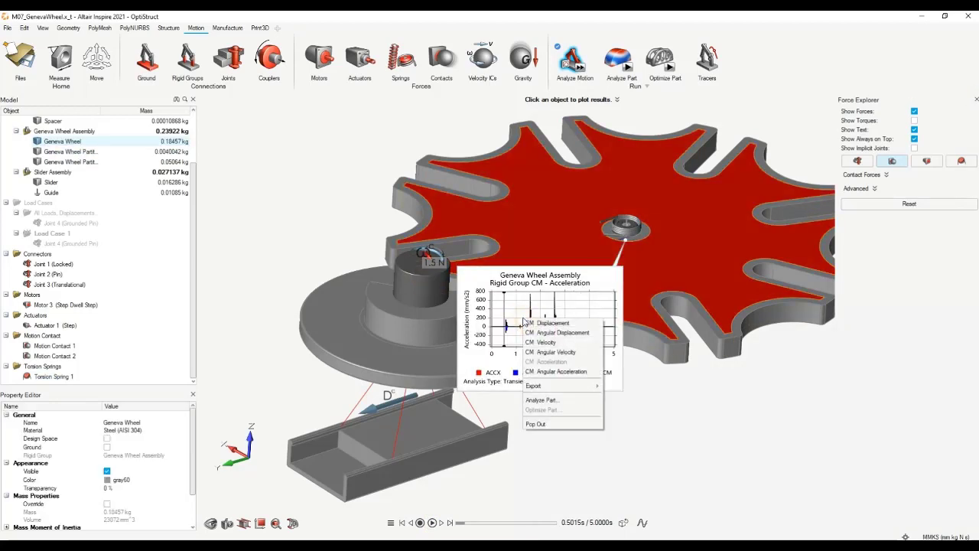
left_click(559, 400)
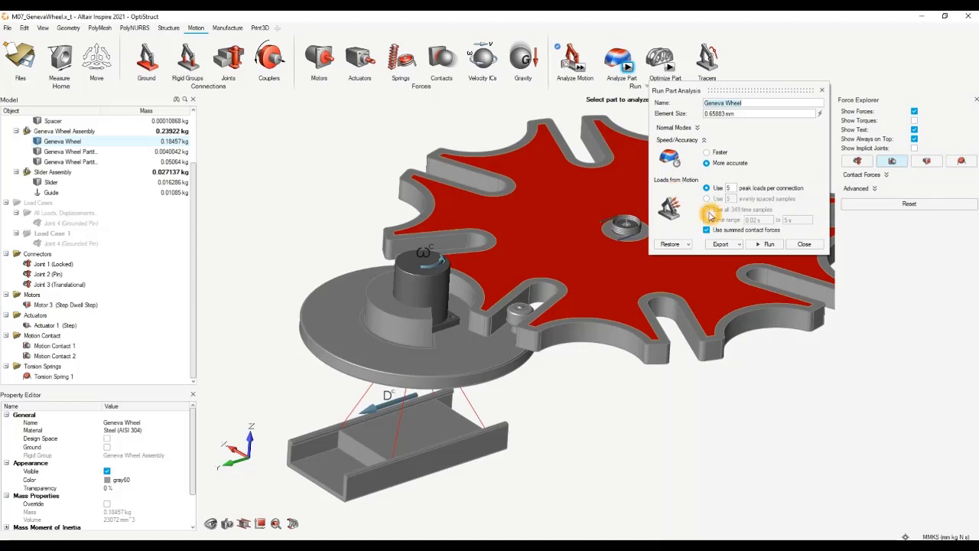
left_click(707, 210)
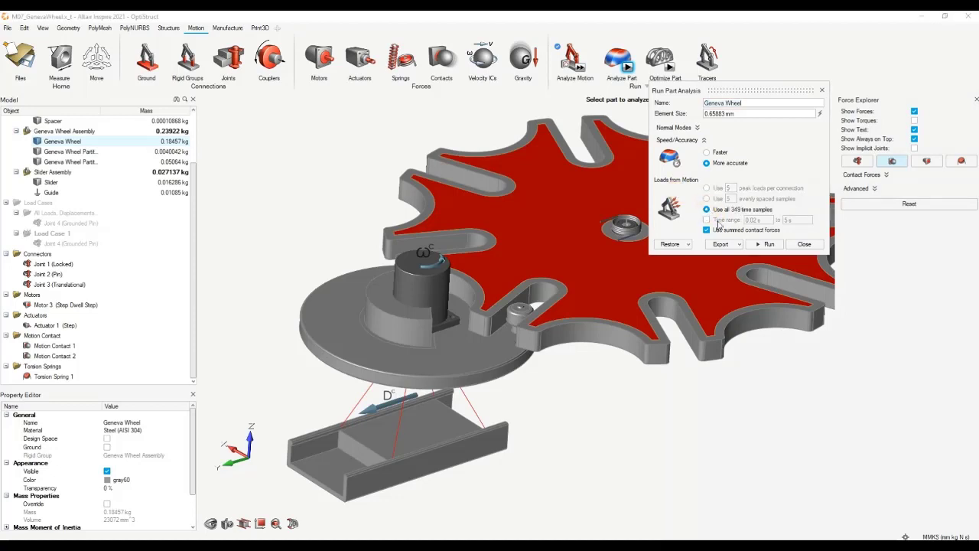
left_click(740, 209)
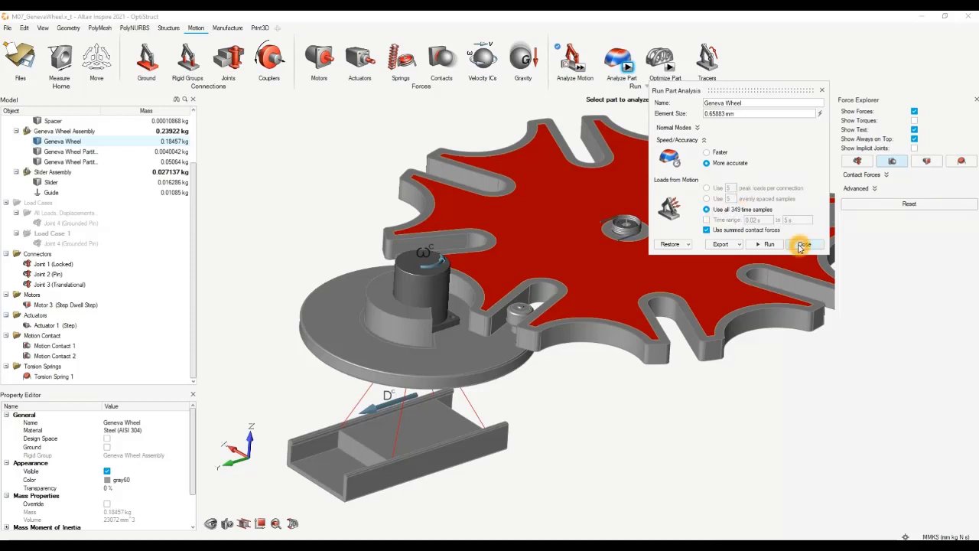
left_click(769, 245)
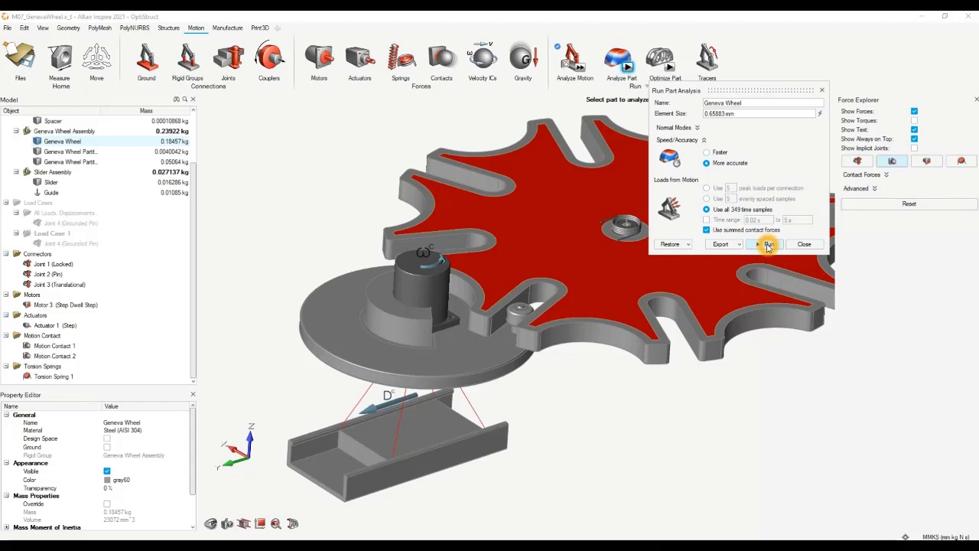
left_click(805, 244)
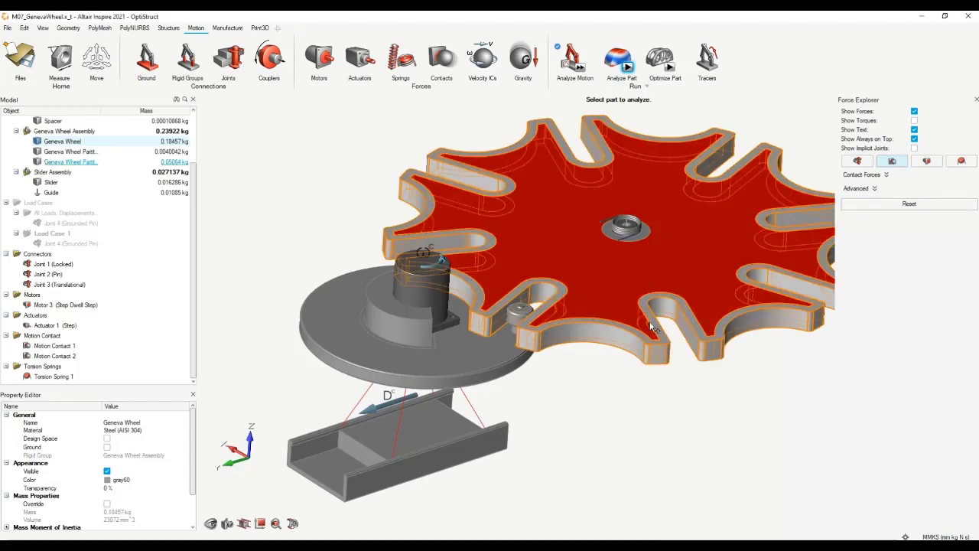
left_click(579, 430)
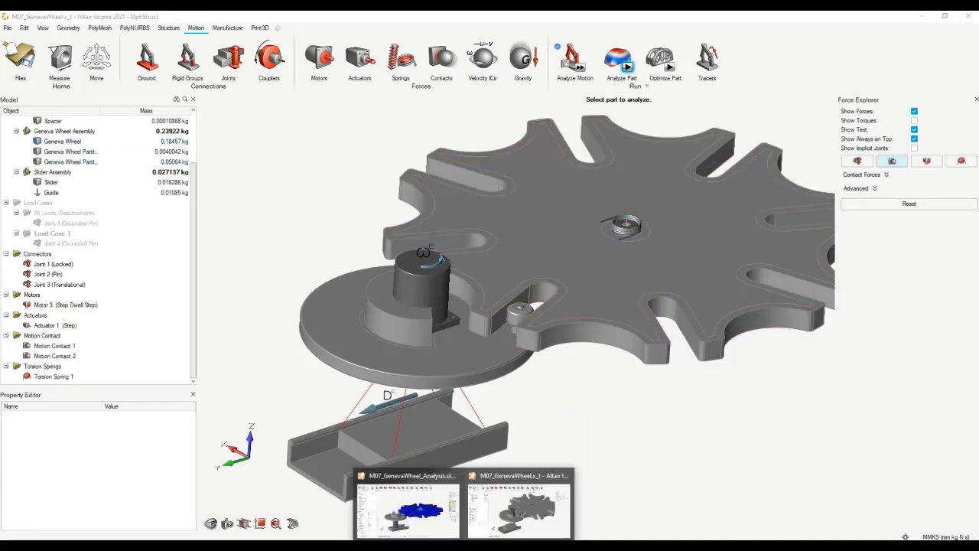
Switch to the M07_GenevaWheel_Analysis model and play its von Mises stress results over the motion, pausing partway through.
left_click(413, 514)
middle_click_drag(623, 336, 619, 305)
right_click_drag(585, 375, 619, 318)
middle_click_drag(592, 280, 600, 284)
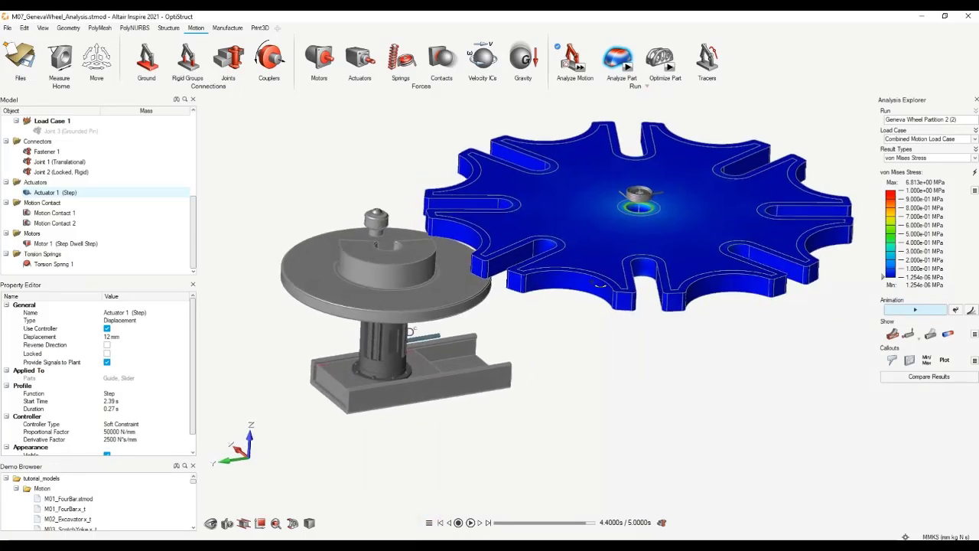
left_click(470, 523)
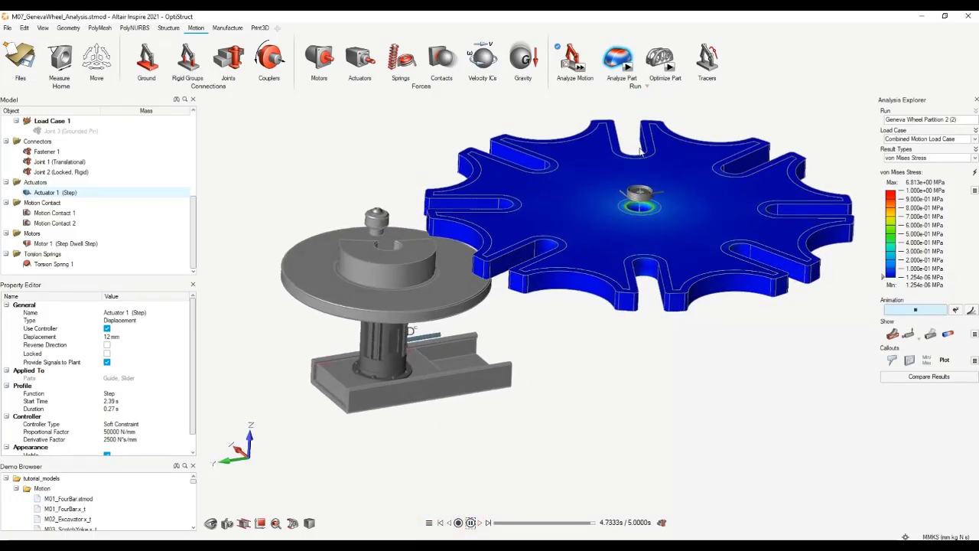
left_click(661, 342)
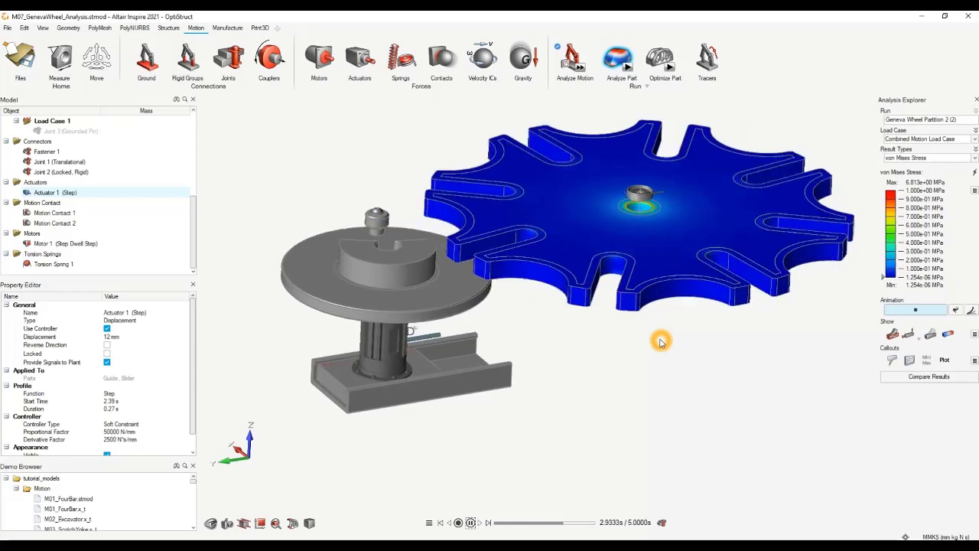
left_click(471, 523)
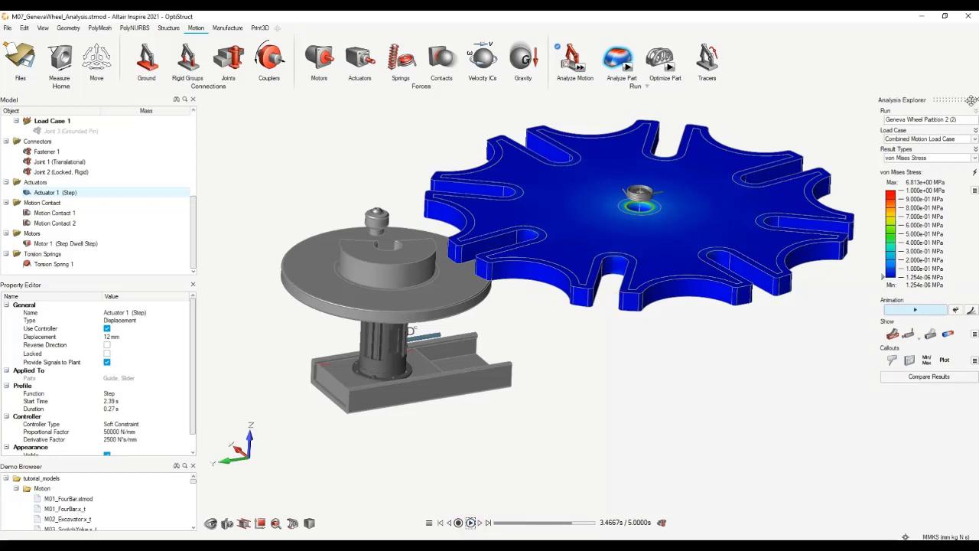
Plot the Geneva Wheel's centre-of-mass displacement, check whether part optimization is offered for it, and dismiss the plot.
left_click(561, 215)
right_click(559, 300)
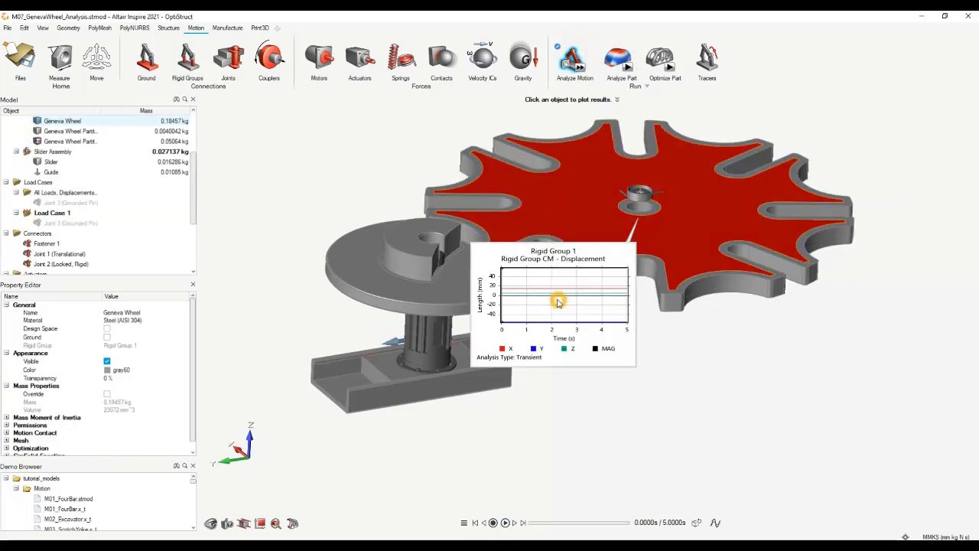
left_click(584, 393)
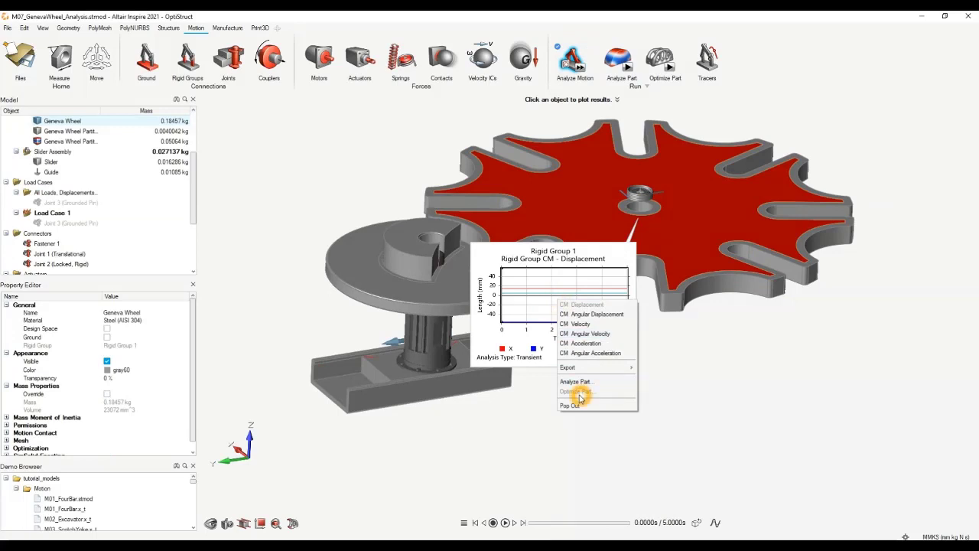
left_click(656, 345)
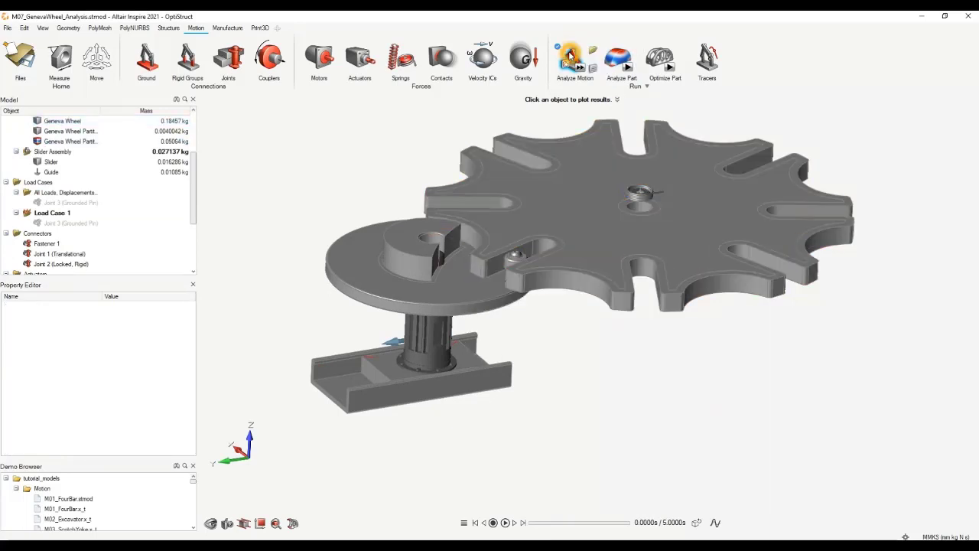
Close the Demo Browser and define the Geneva Wheel part as a design space.
left_click(568, 211)
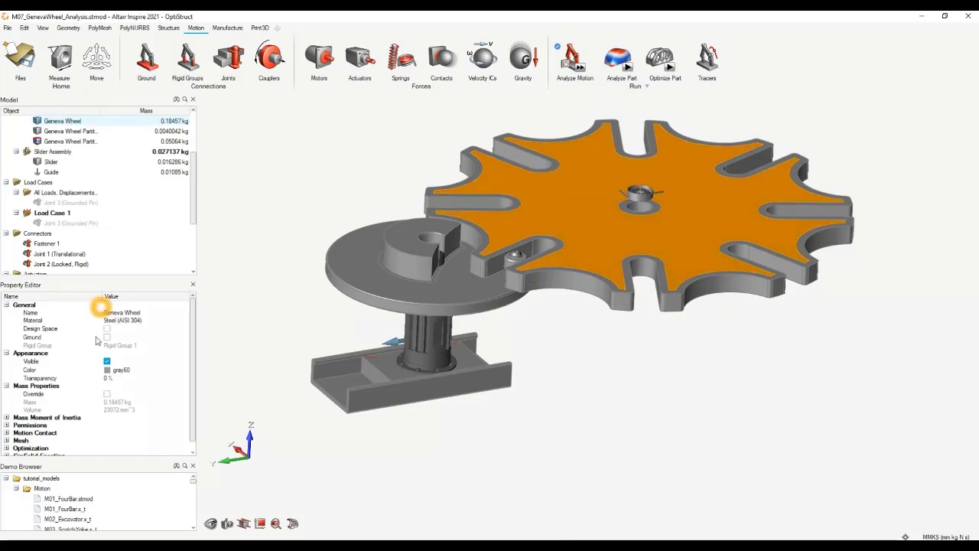
left_click(194, 466)
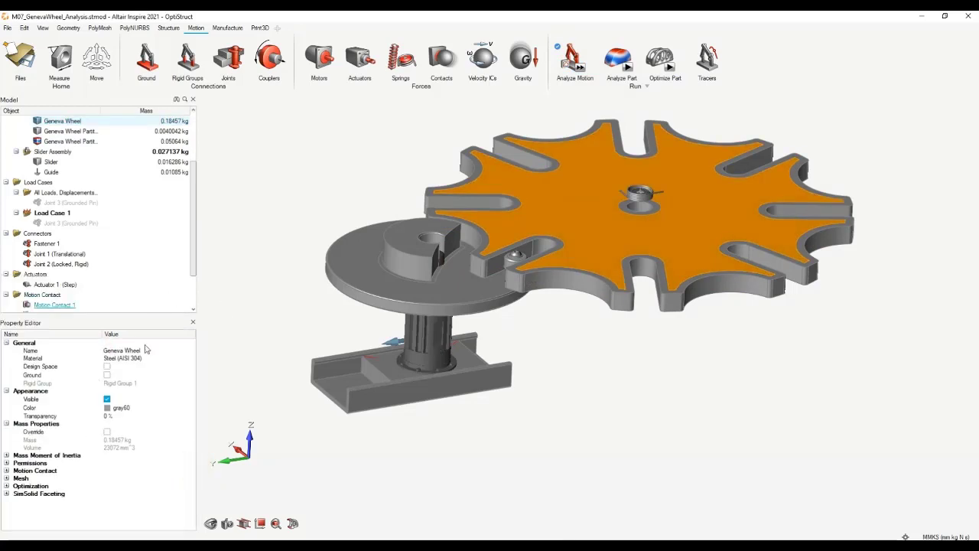
left_click(108, 367)
left_click(615, 396)
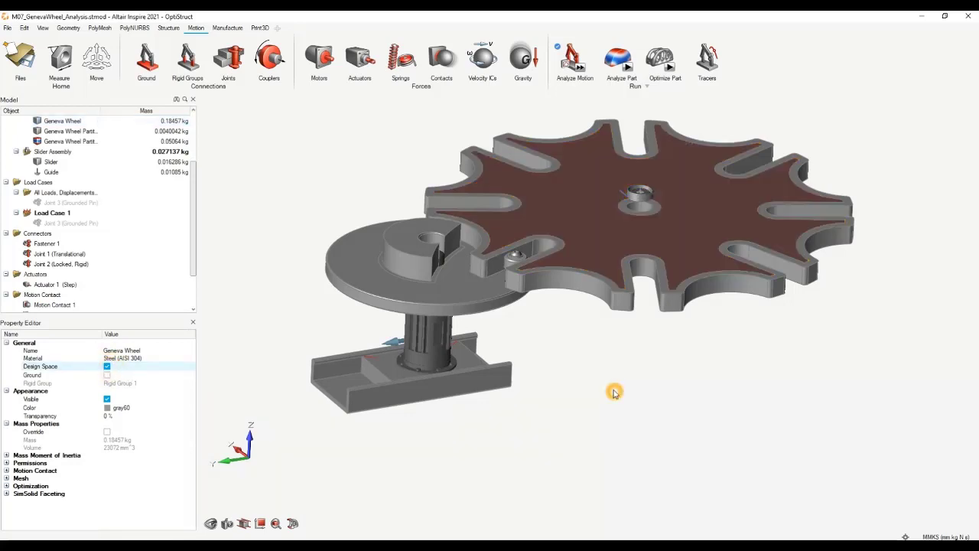
Plot the Geneva Wheel's centre-of-mass displacement from the motion results and open its part optimization setup from that plot.
left_click(583, 234)
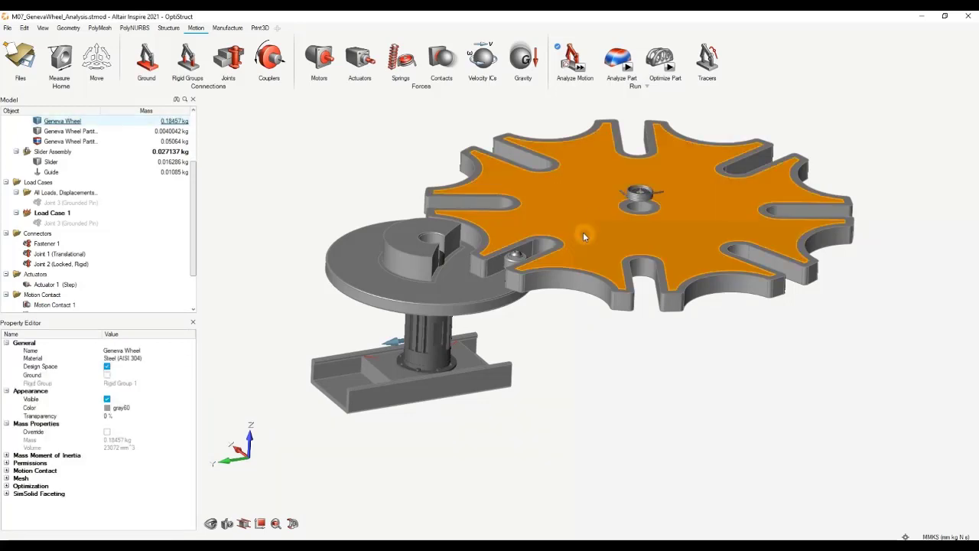
left_click(574, 59)
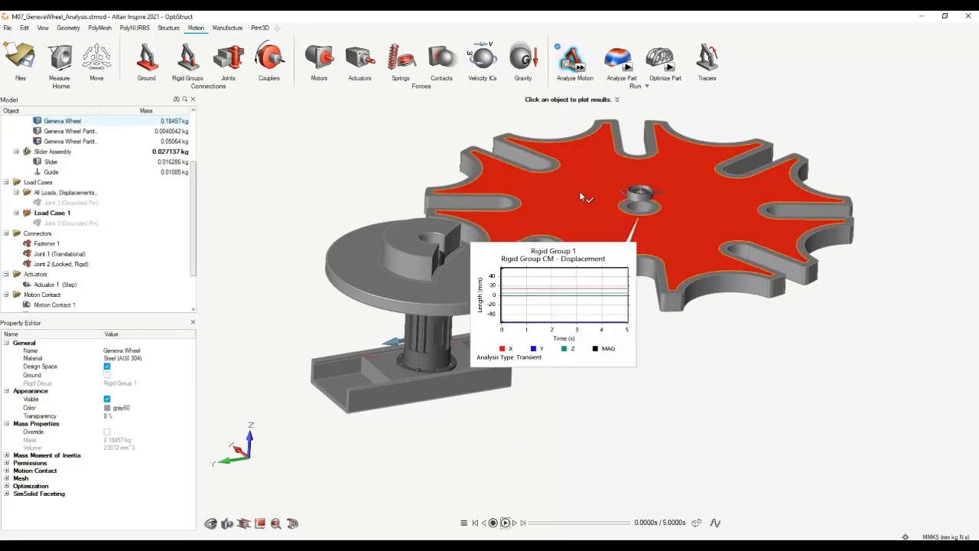
right_click(573, 210)
left_click(579, 279)
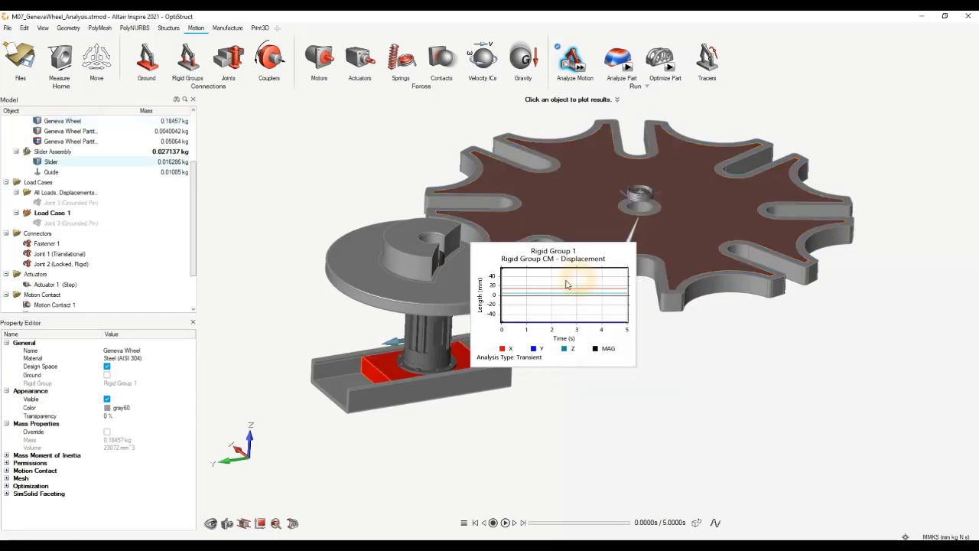
right_click(577, 224)
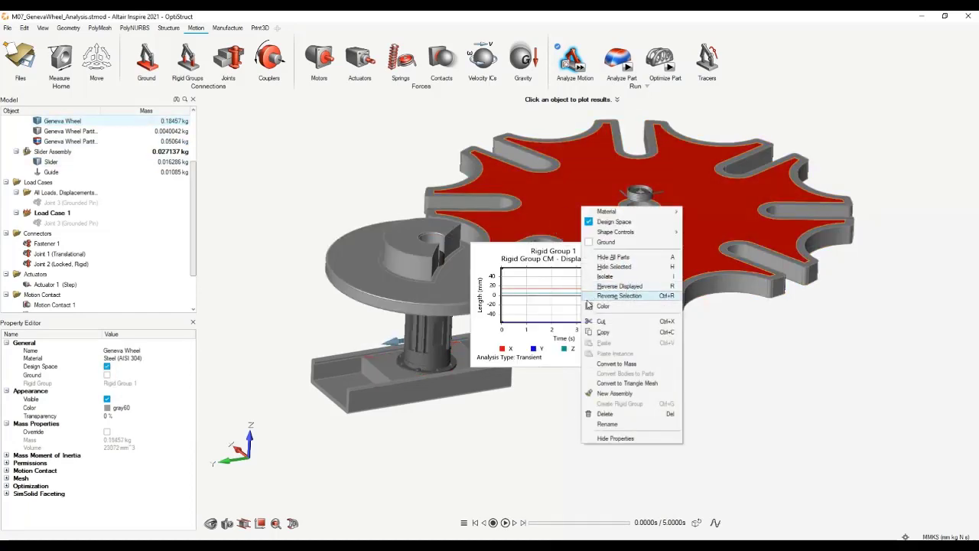
left_click(545, 311)
right_click(544, 310)
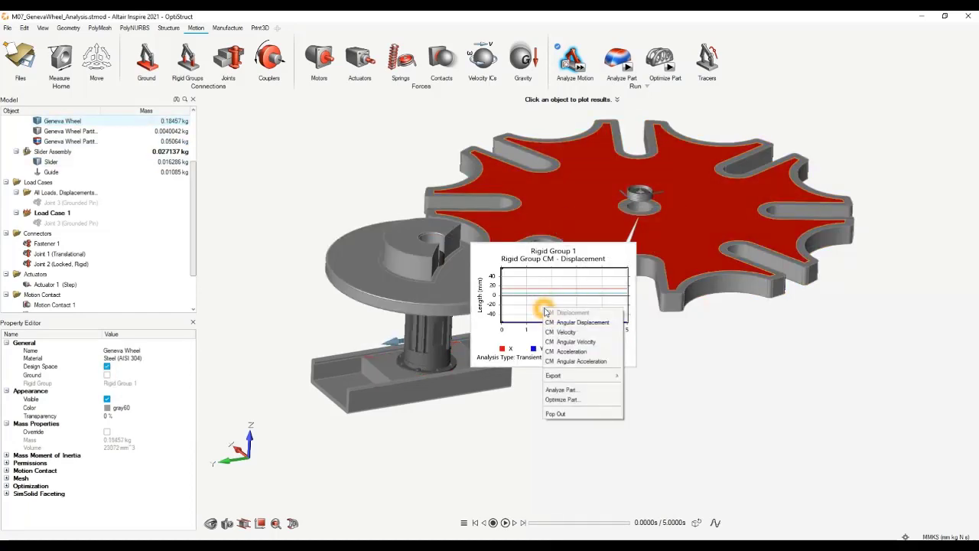
left_click(572, 401)
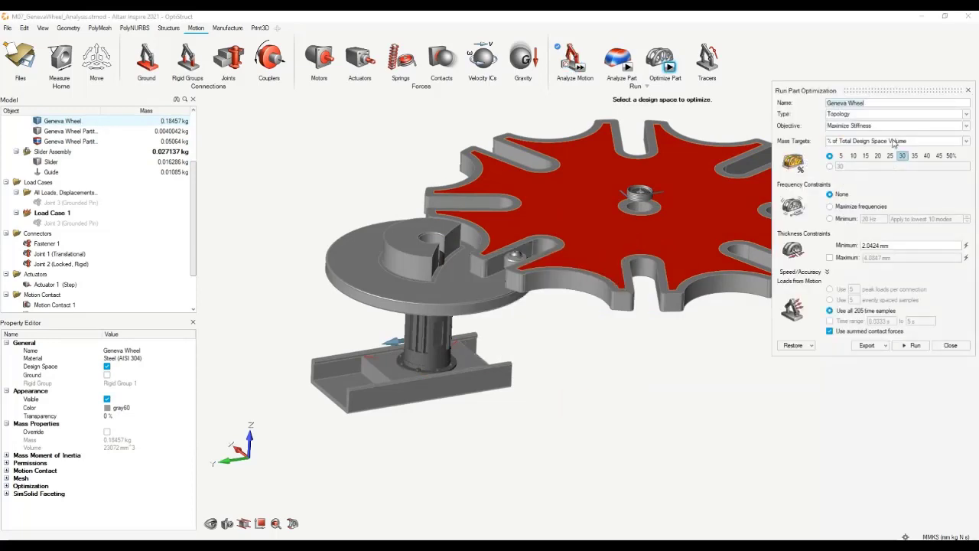
Review the available optimization types, keep Topology, and close the Geneva Wheel optimization setup without running it.
left_click(867, 114)
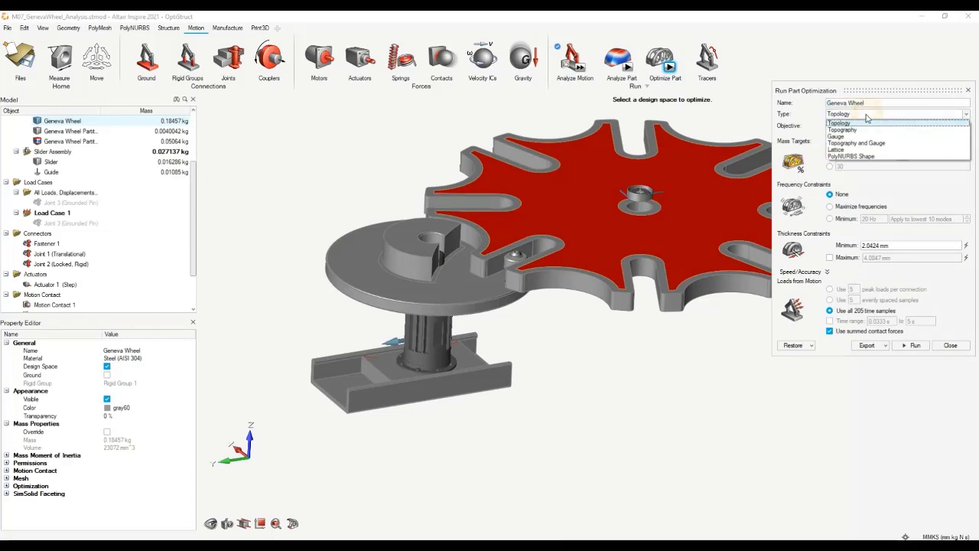
left_click(864, 127)
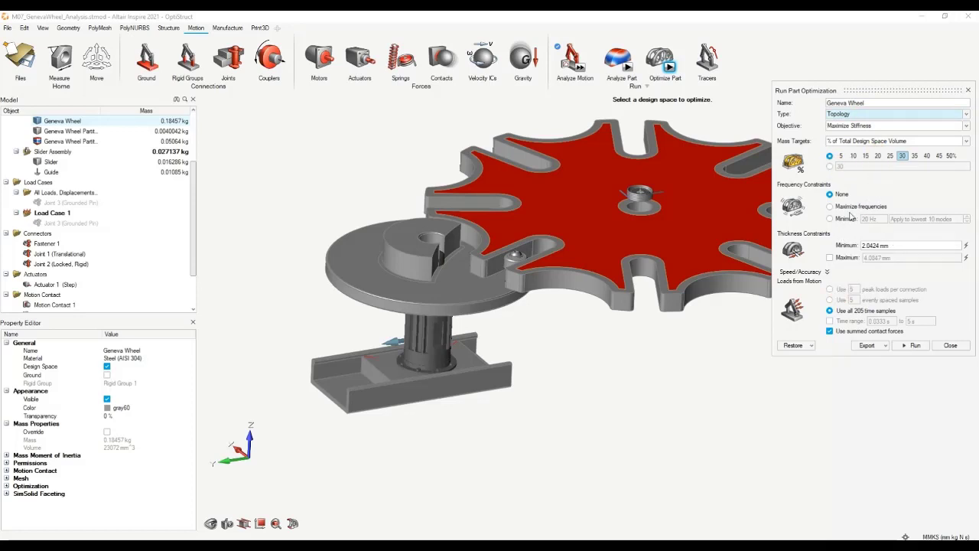
left_click(950, 345)
Add a Single Draw shape control to the Geneva Wheel design space and look over the symmetry control options without applying one.
left_click(177, 29)
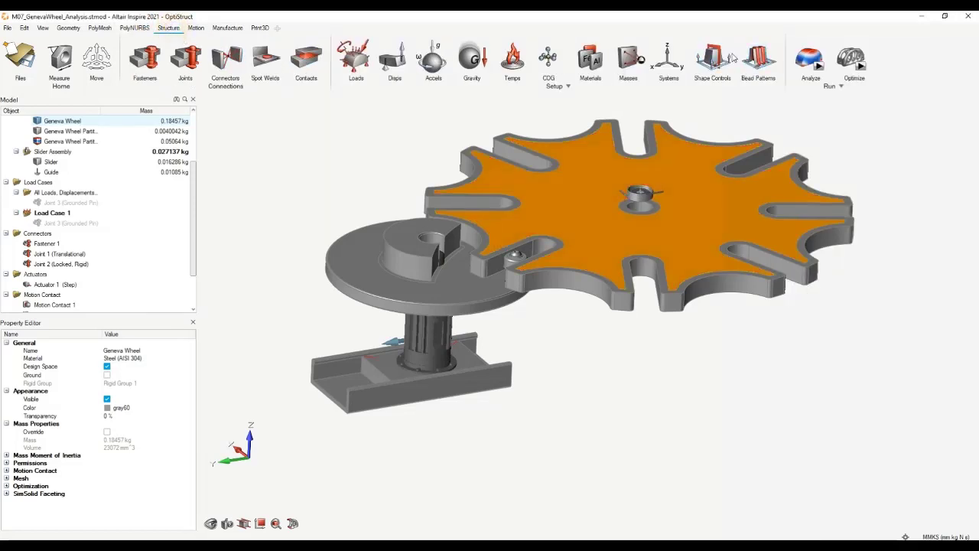
left_click(710, 69)
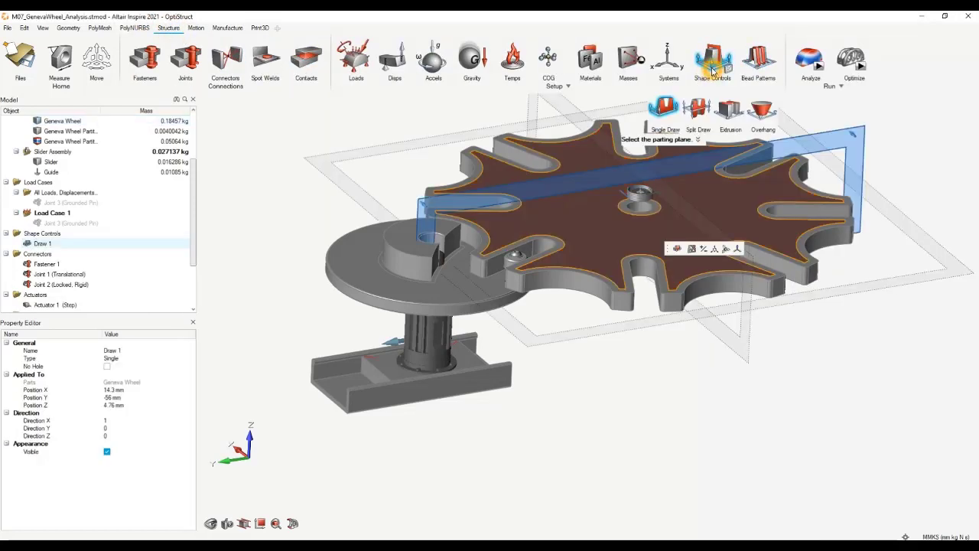
left_click(720, 55)
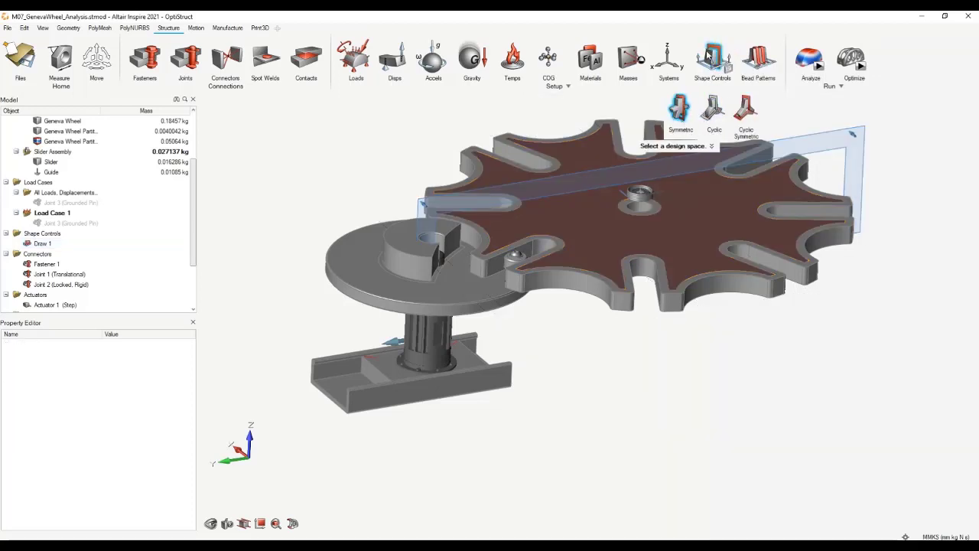
left_click(719, 52)
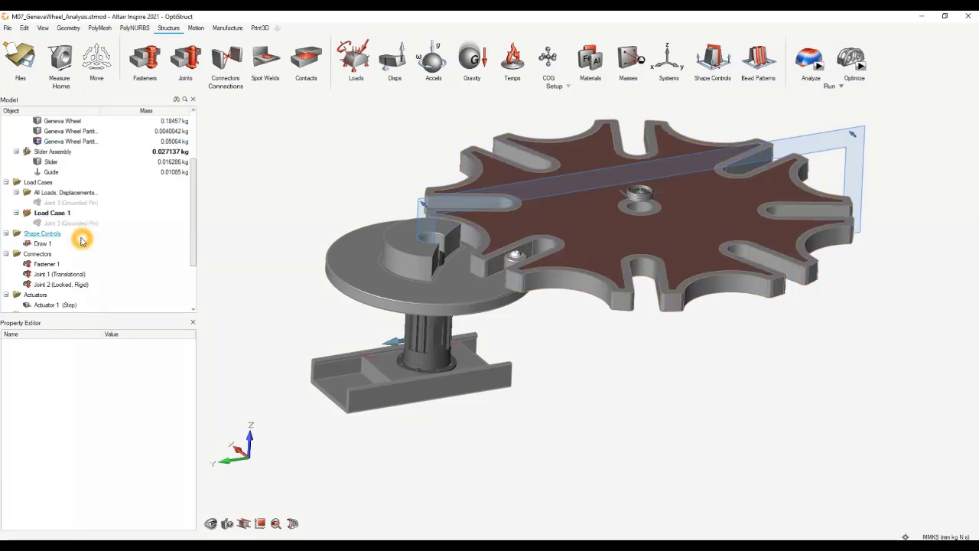
scroll(77, 252, "down", 3)
middle_click_drag(734, 257, 684, 286)
right_click_drag(663, 251, 672, 268)
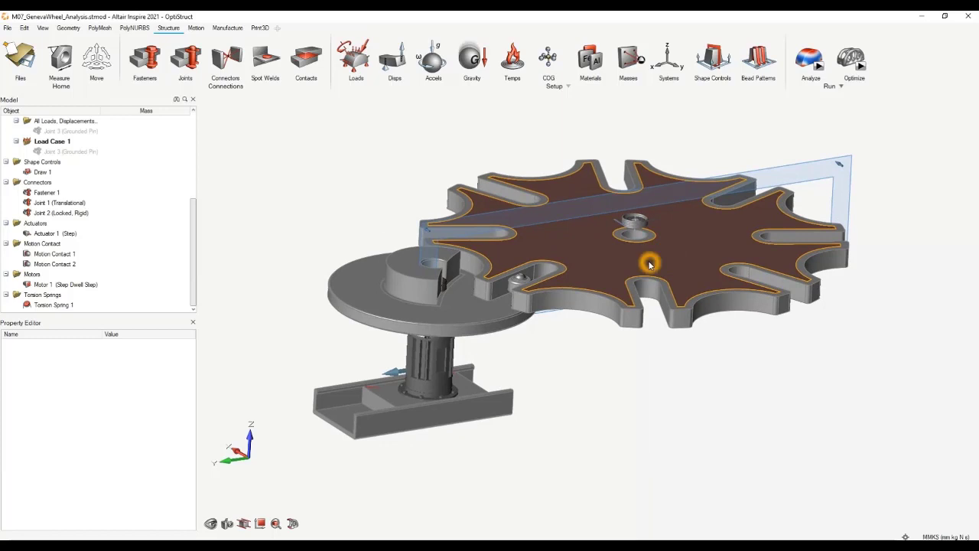